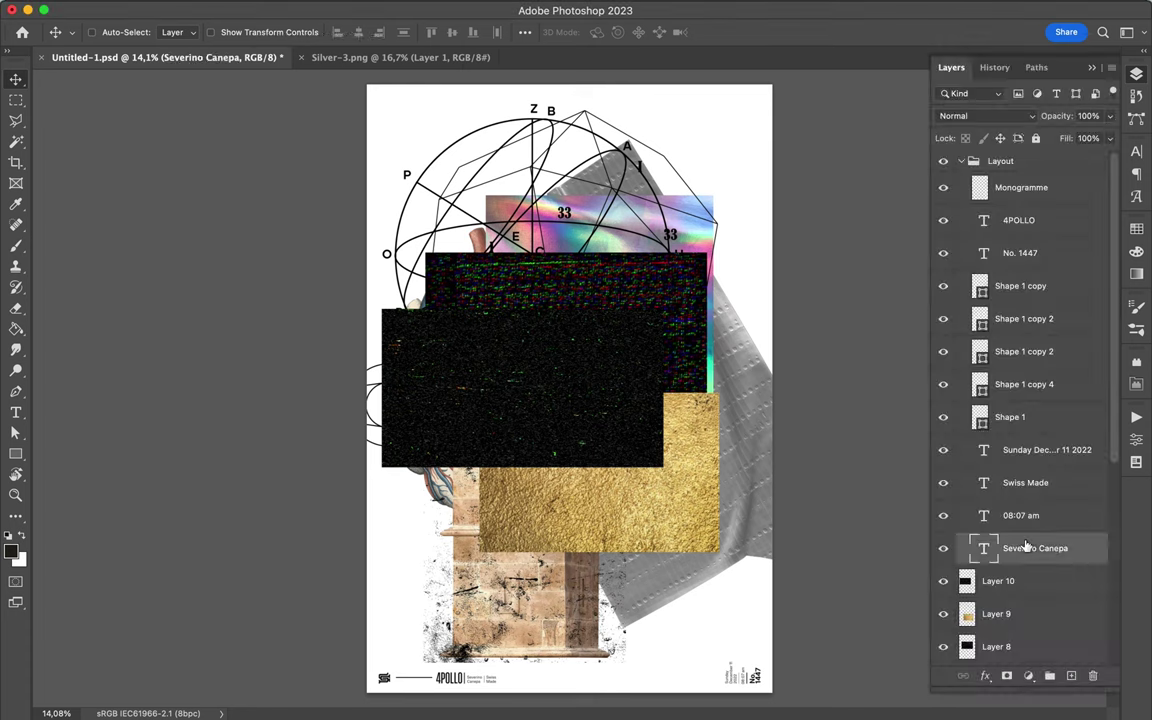
Set the text colour to white and select the Monogramme layer.
left_click(1136, 151)
left_click(1094, 244)
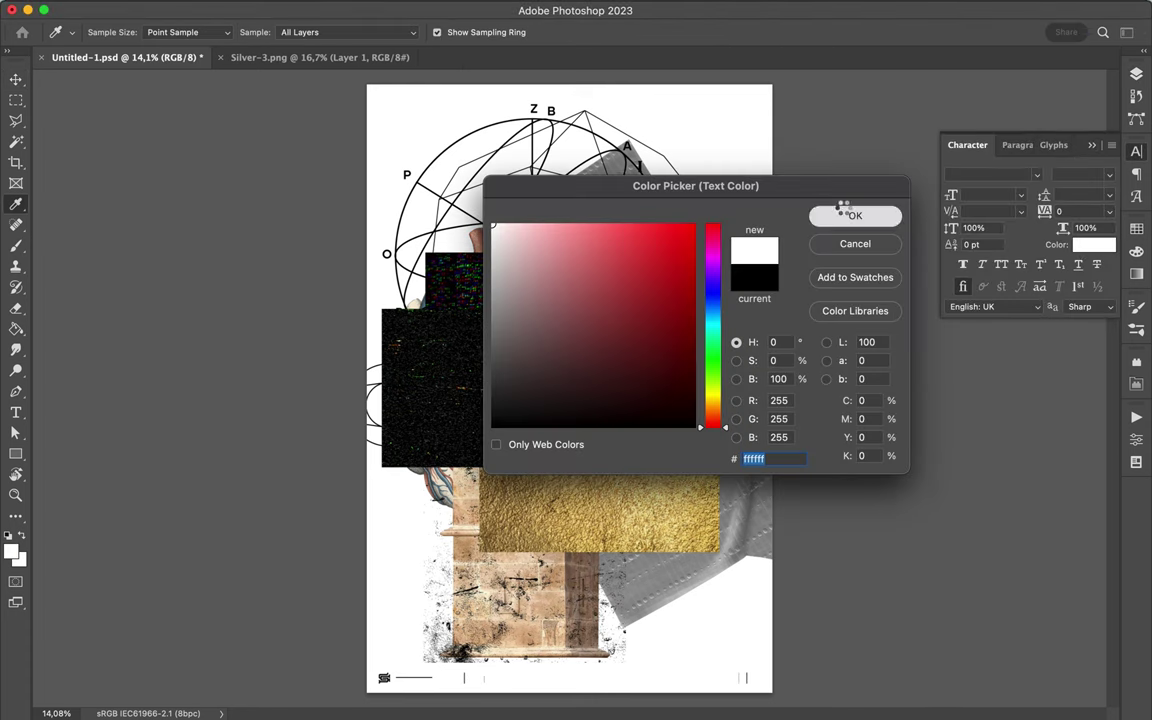
left_click(855, 215)
left_click(1010, 417, "shift")
Draw a small white-filled rectangle at bottom-left and move its layer down the stack.
left_click(1021, 187)
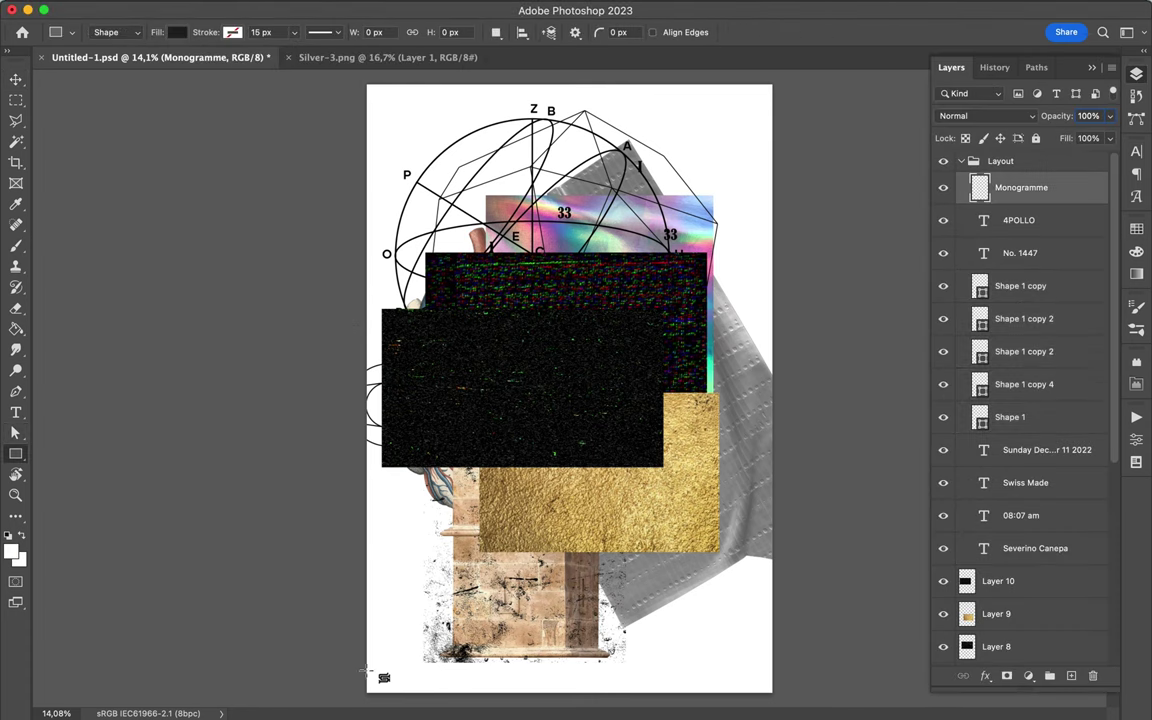
left_click_drag(370, 667, 398, 690)
key("a")
left_click(238, 32)
left_click(141, 113)
left_click_drag(1030, 187, 1027, 196)
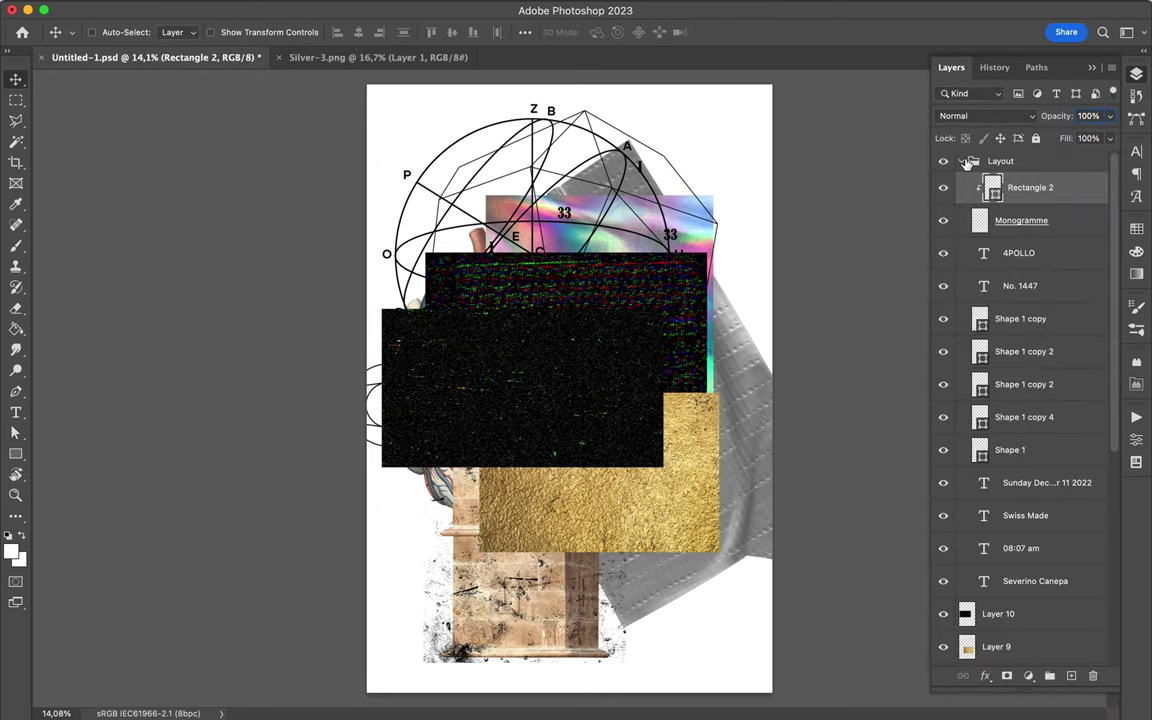
Collapse the Layout group and fill the Rectangle 1 background with black.
left_click(1021, 596)
key("a")
key("i")
left_click(525, 316)
key("alt+BackSpace")
key("v")
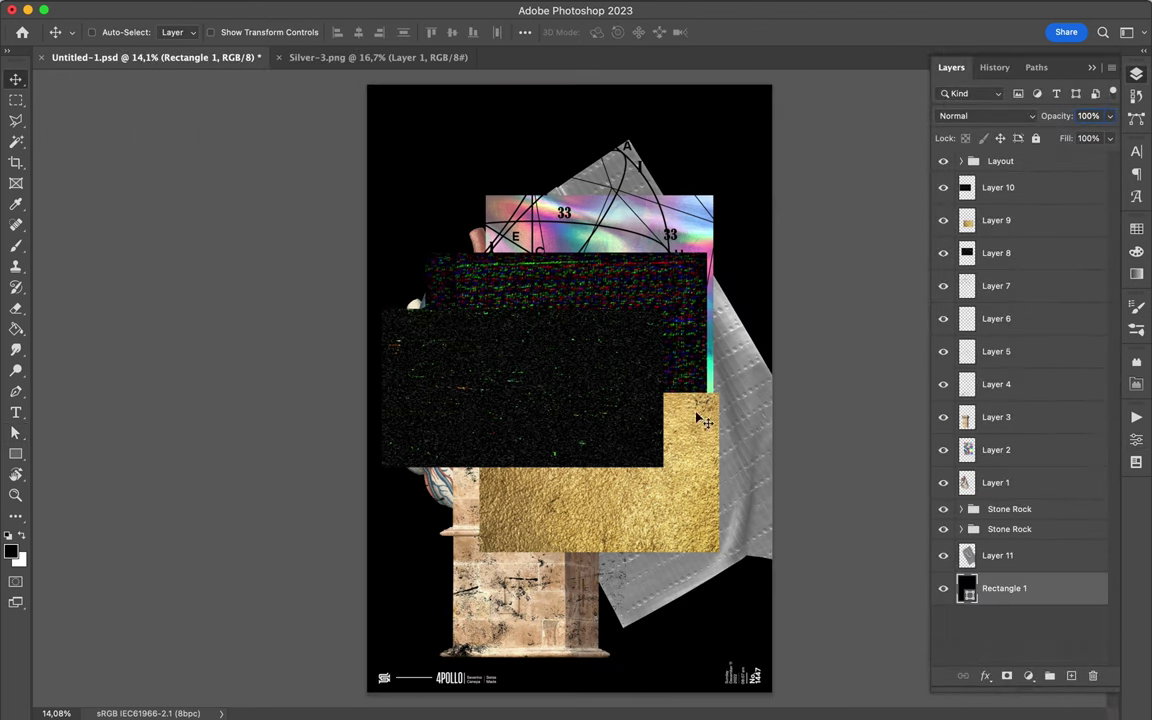
left_click(697, 228, "ctrl")
Reposition the sphere line art, draw a rectangle over the poster, and hide most layers.
left_click_drag(620, 195, 715, 400)
key("u")
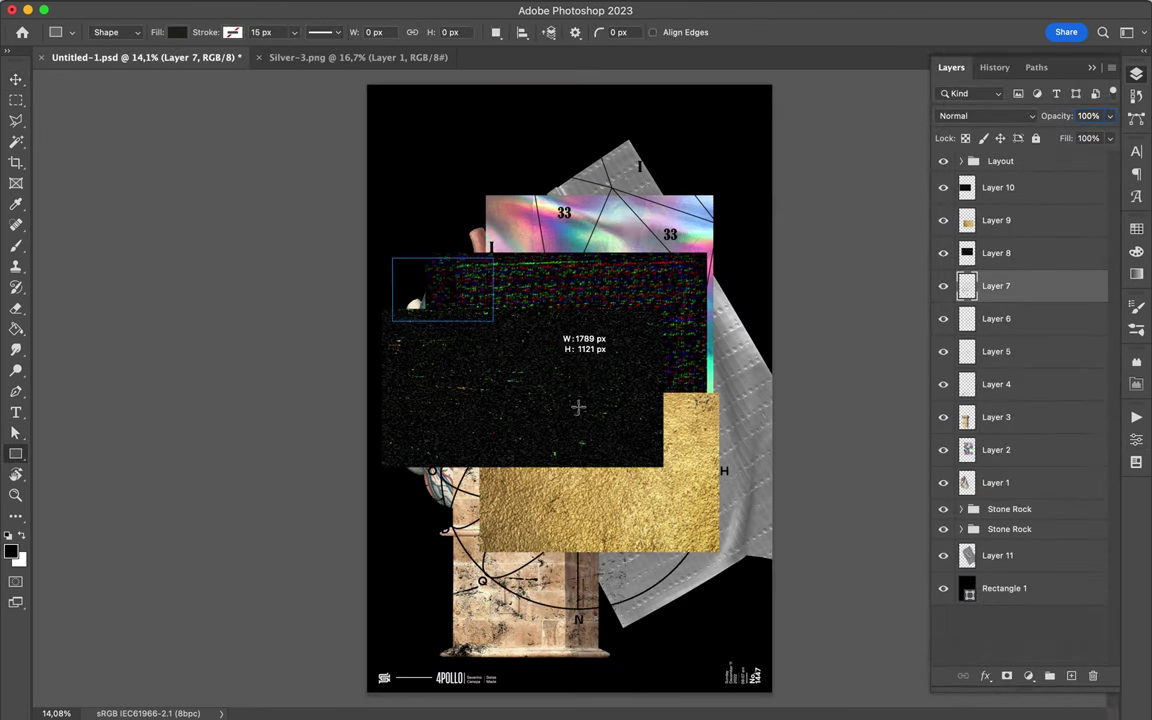
left_click_drag(392, 258, 762, 645)
key("a")
key("v")
left_click(1136, 73)
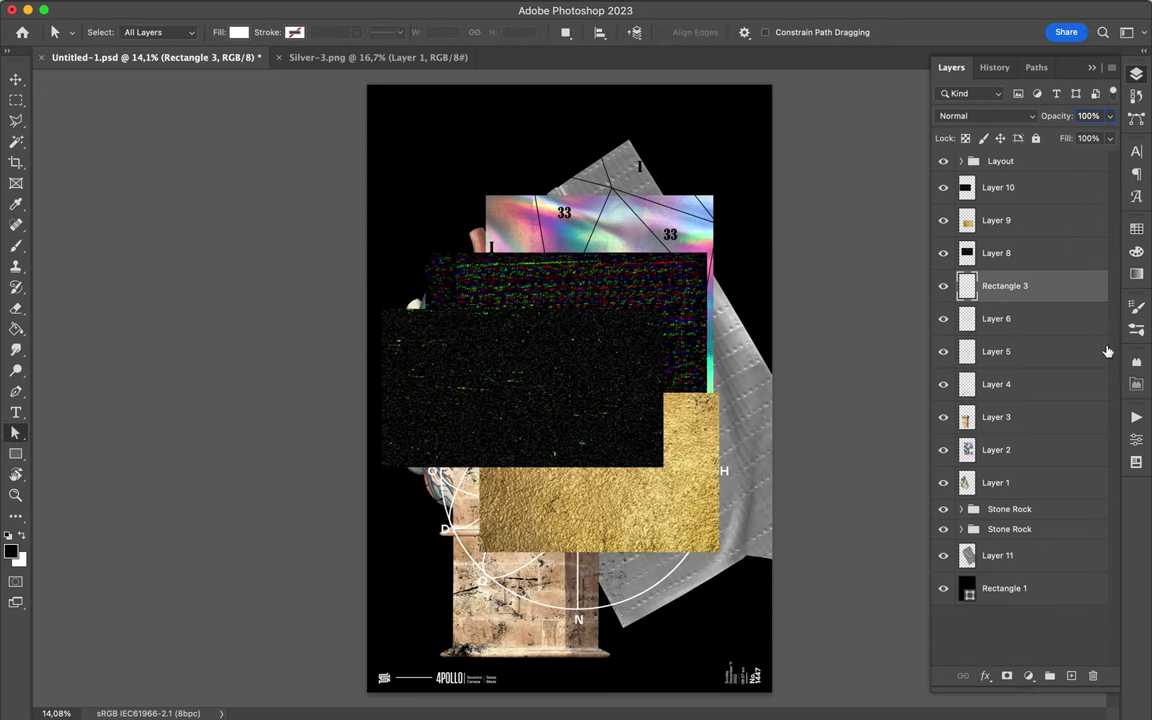
left_click_drag(943, 187, 943, 529)
Shrink the sphere to about 62% at top-left and Alt-drag a copy of the holographic image.
key("v")
left_click_drag(566, 449, 505, 197)
key("ctrl+t")
left_click_drag(648, 347, 553, 257)
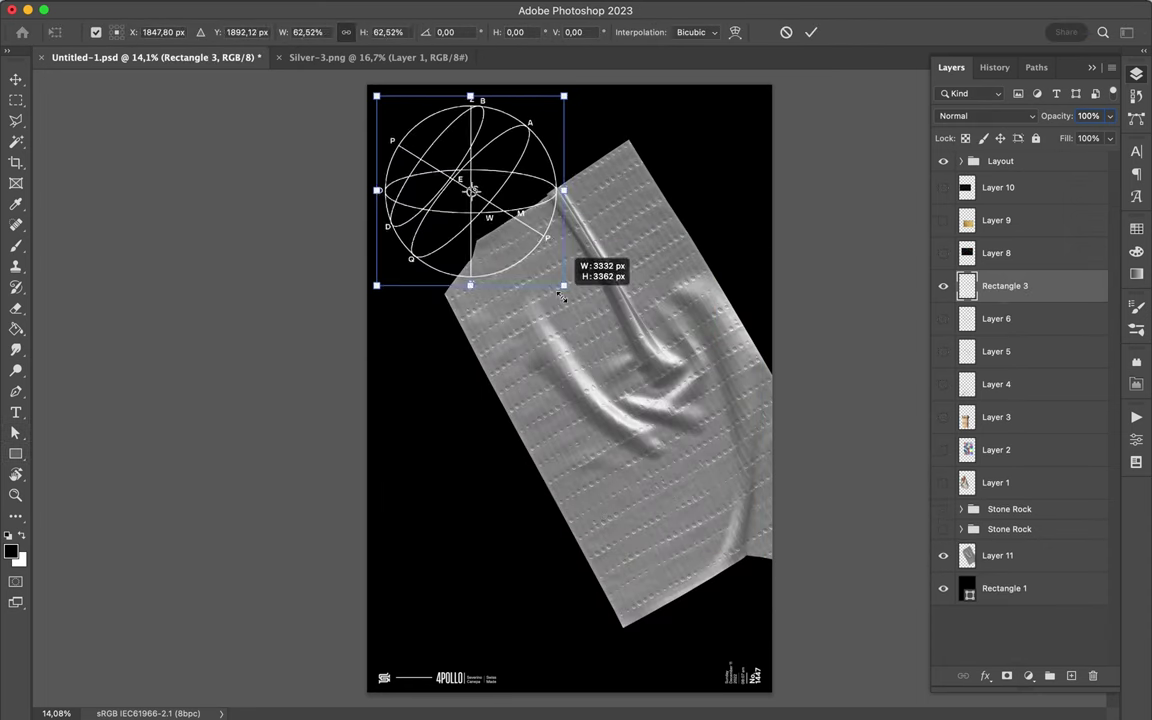
left_click_drag(487, 210, 493, 220)
key("Return")
left_click_drag(943, 482, 943, 455)
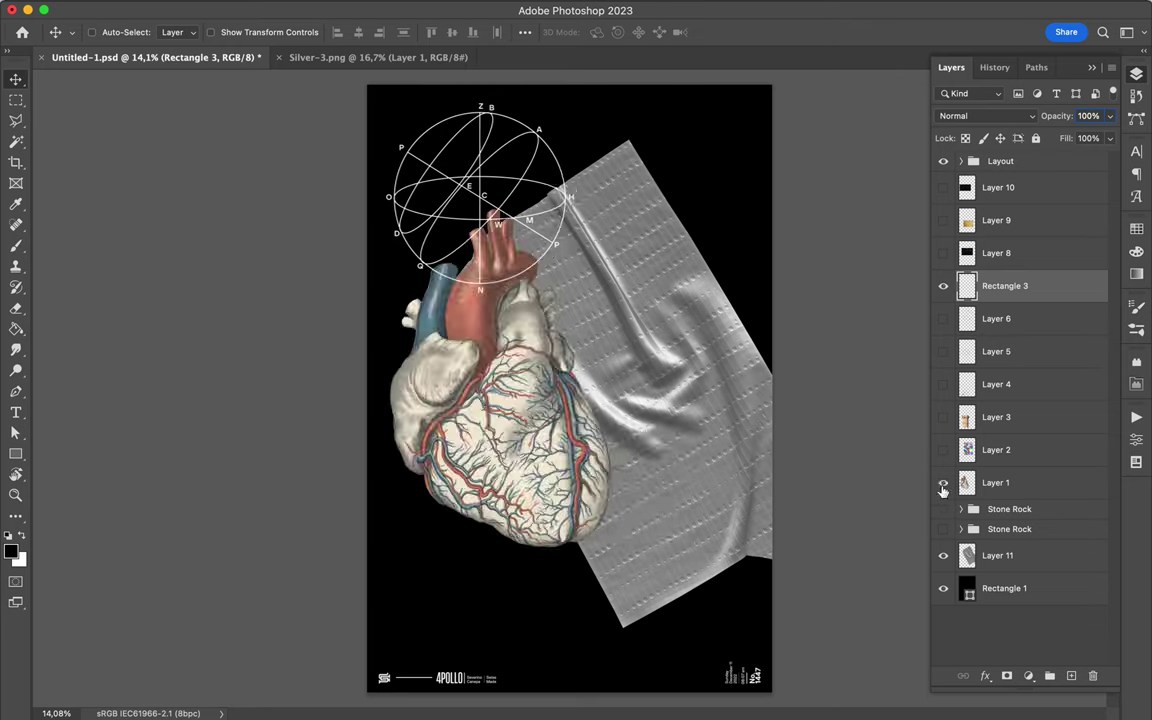
left_click_drag(632, 418, 583, 470)
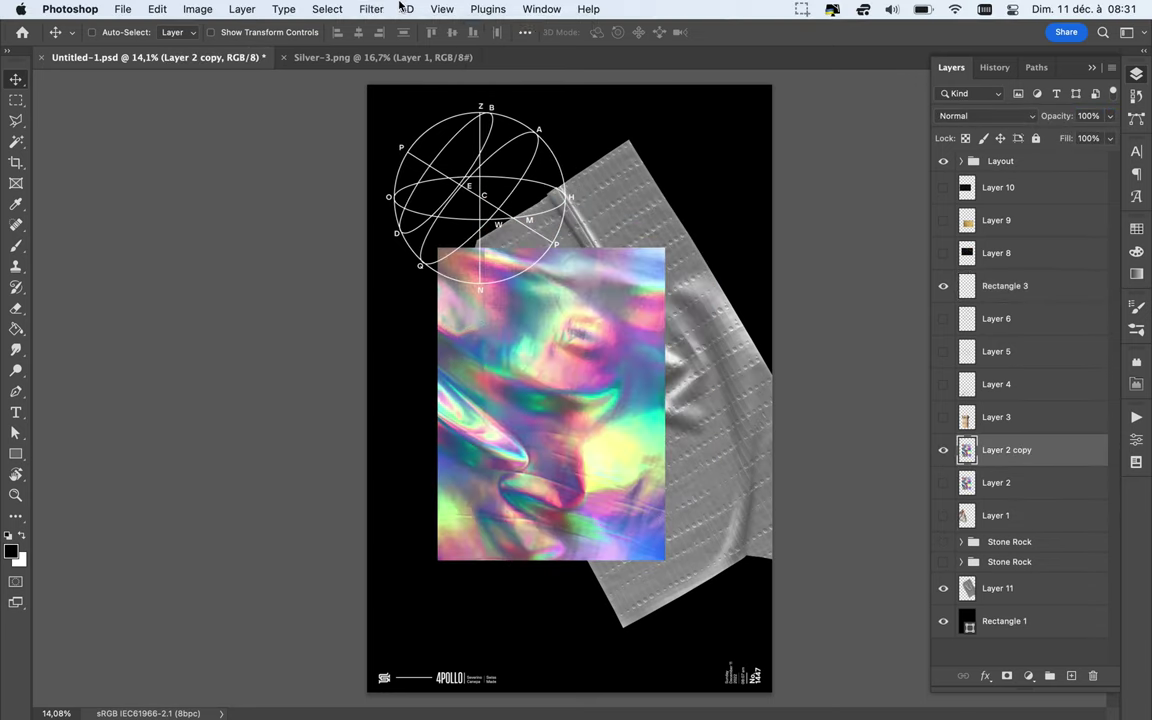
Try the Twirl distortion, then apply Ripple to the holographic image.
left_click(371, 9)
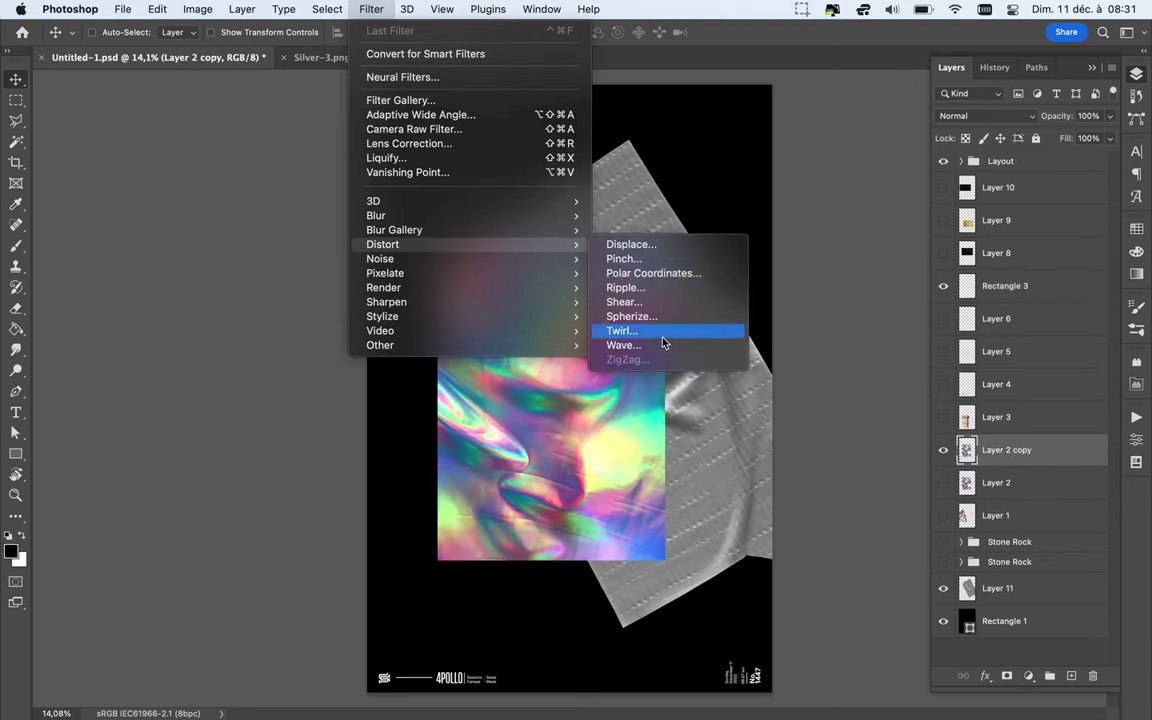
left_click(622, 330)
left_click(689, 211)
left_click(371, 9)
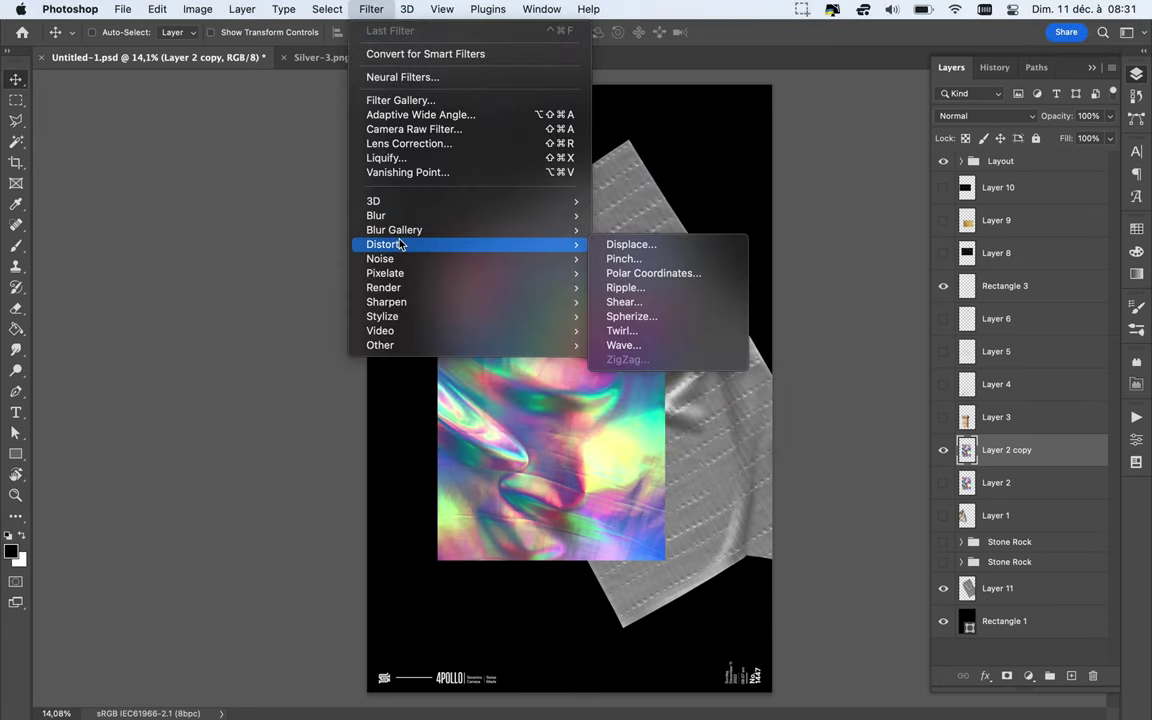
left_click(625, 287)
left_click(676, 170)
Apply the Wind filter with the Stagger method to the selected vertical strip.
left_click(371, 9)
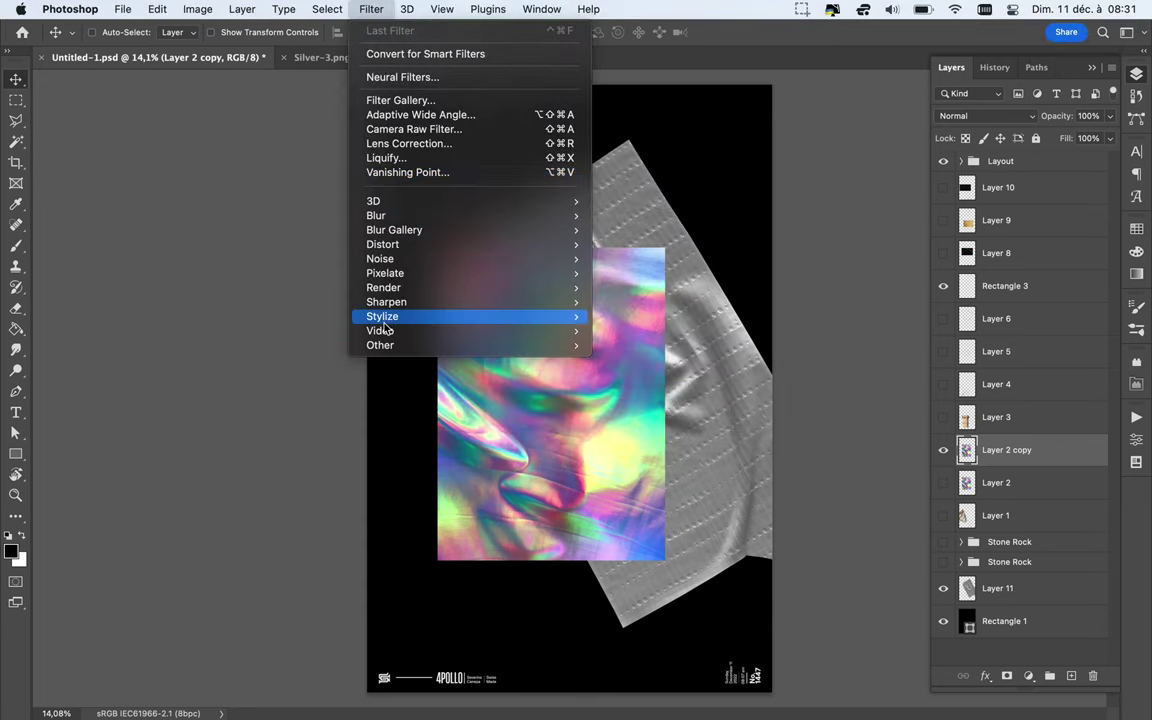
left_click(670, 431)
left_click(805, 402)
left_click(645, 270)
left_click(805, 459)
left_click(805, 415)
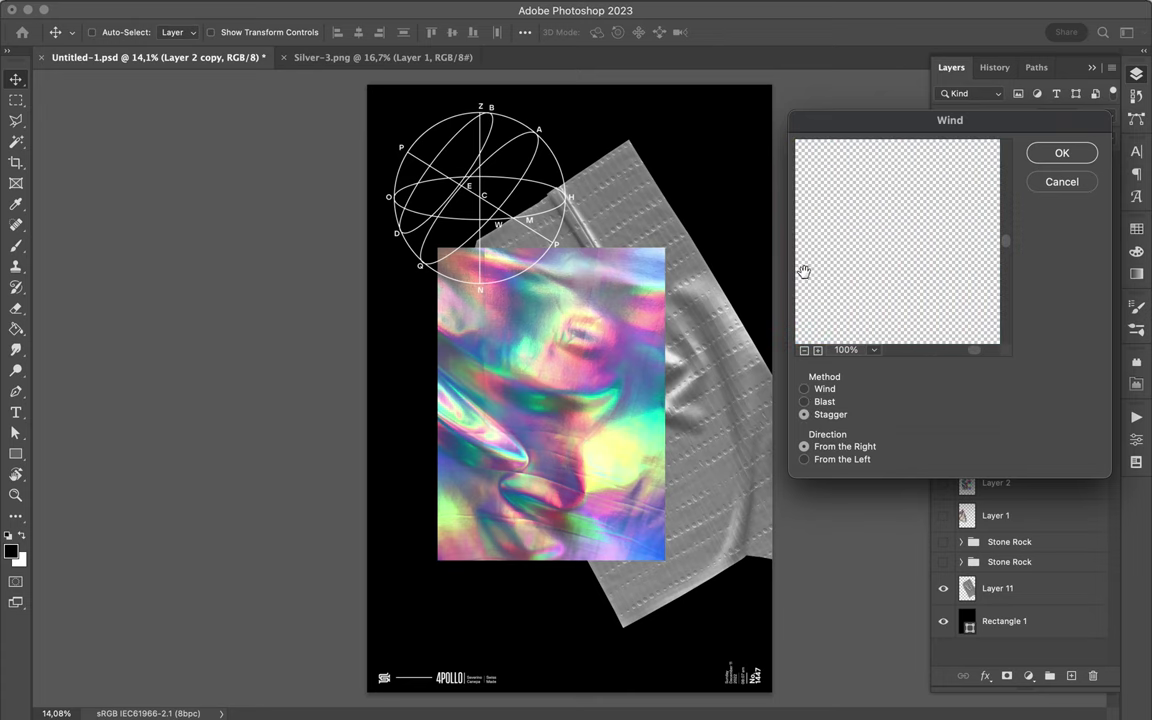
left_click(1060, 153)
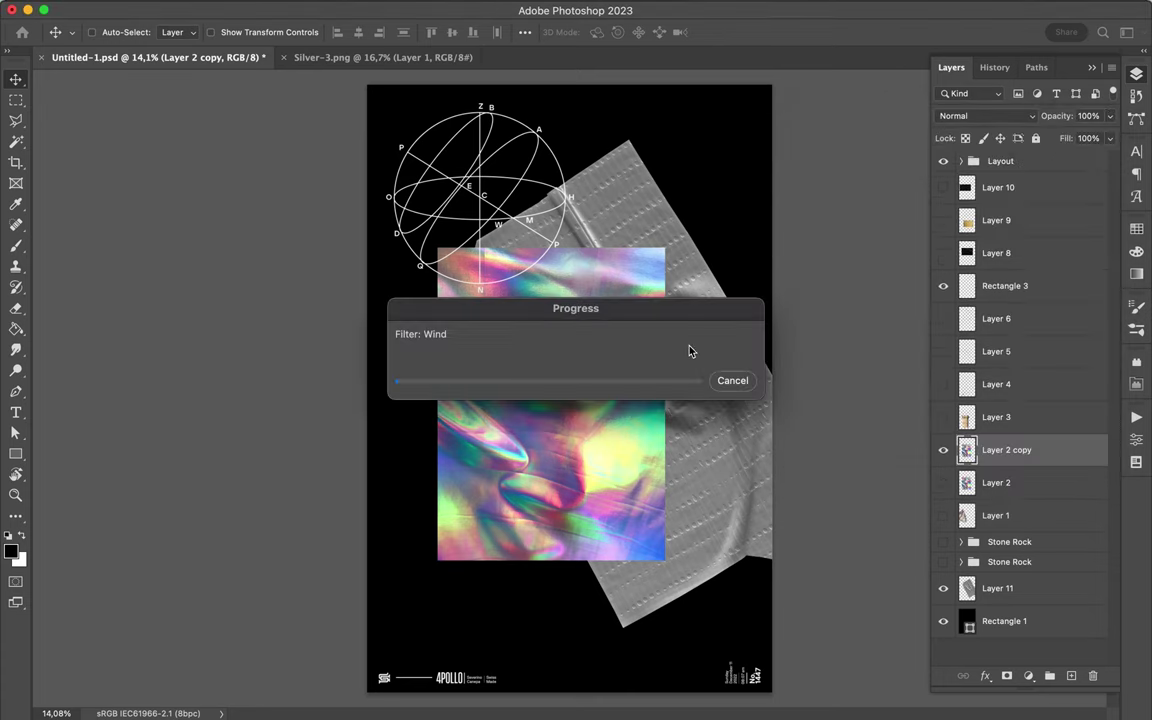
Undo a second Wind pass on a copied strip and move the holographic image right.
key("ctrl+j")
key("v")
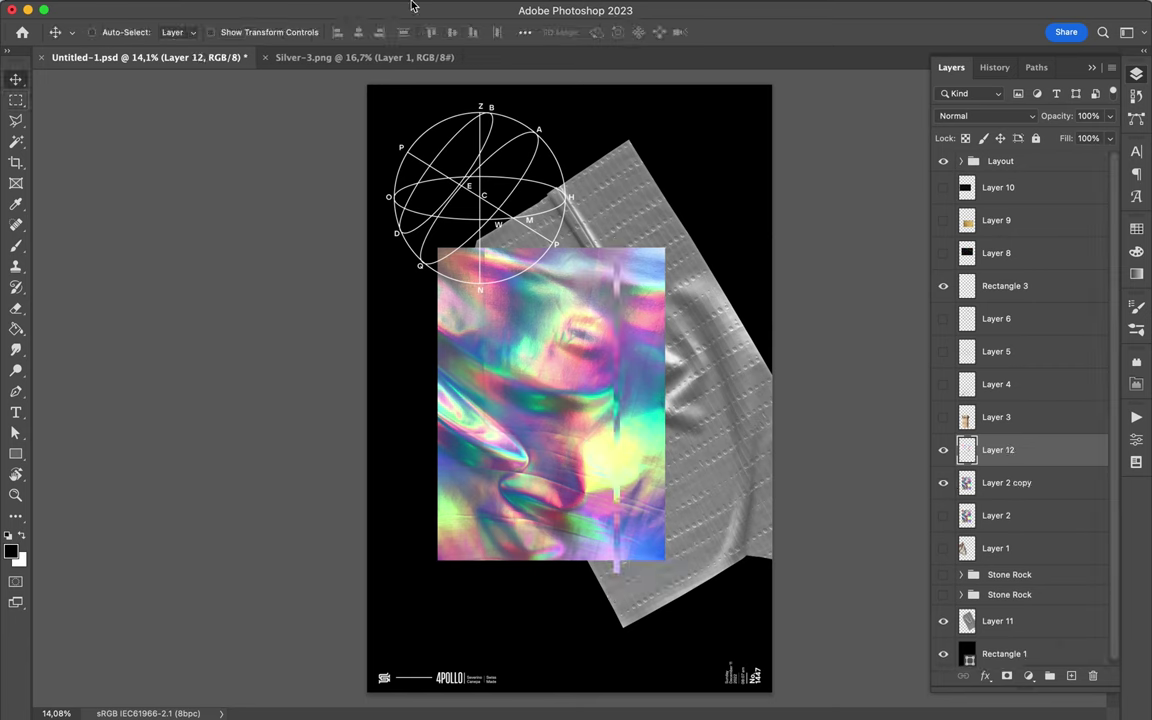
left_click(409, 8)
left_click(620, 430)
left_click(1061, 153)
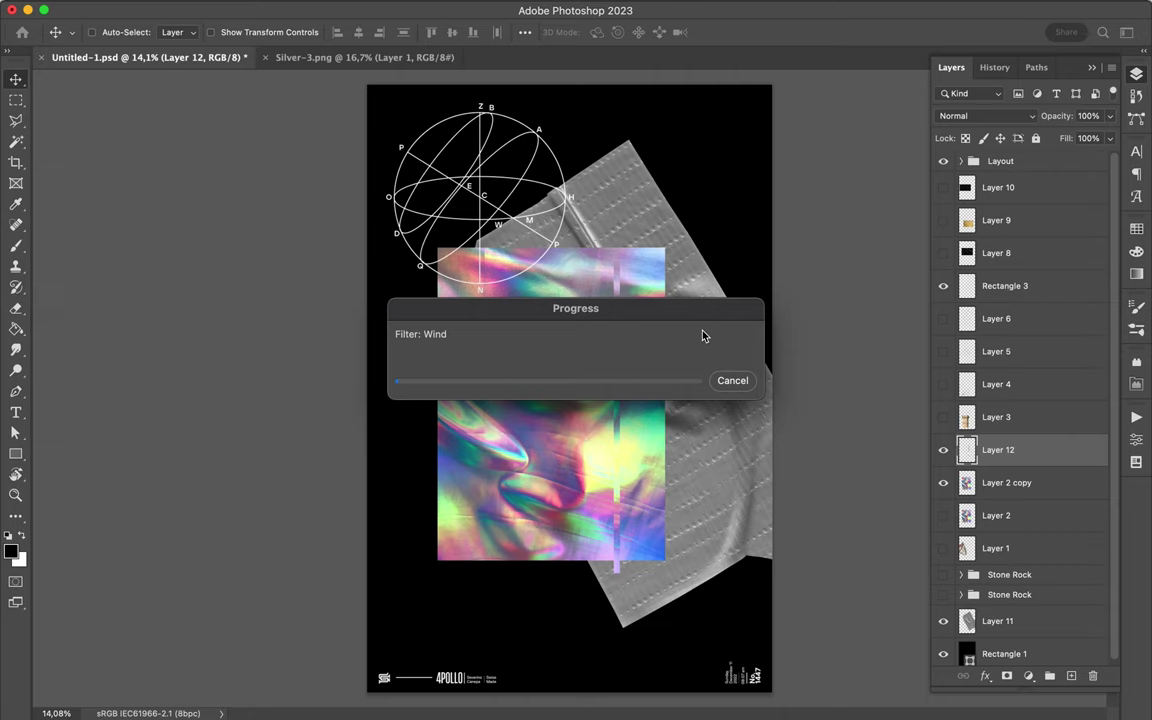
left_click(732, 380)
key("ctrl+z")
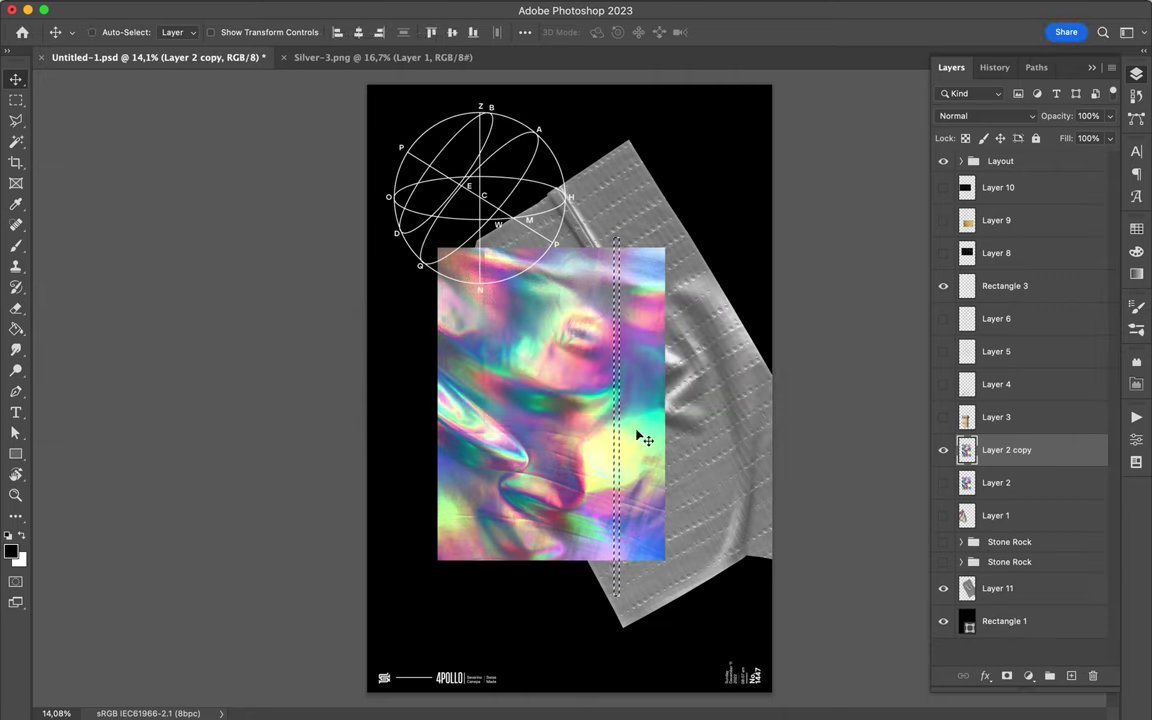
key("v")
mouse_move(592, 294)
left_mouse_down()
mouse_move(553, 316)
mouse_move(646, 300)
left_mouse_up()
Cut a holographic shape with the Magnetic Lasso onto a new layer and move it left.
key("l")
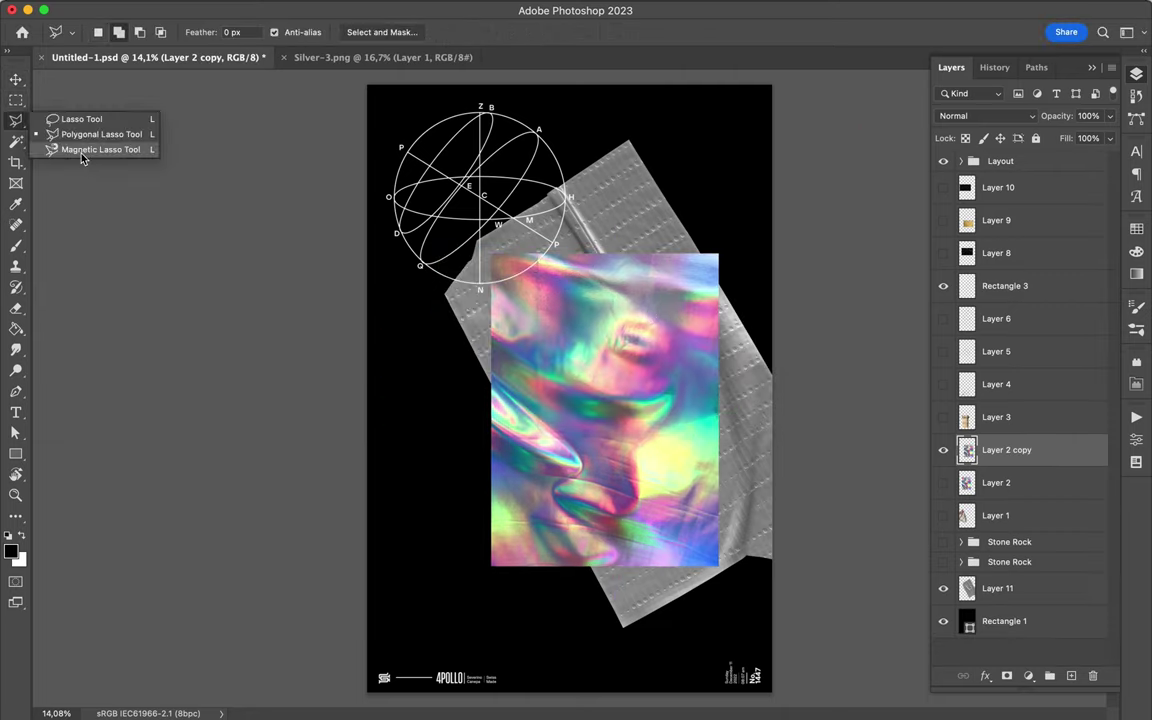
left_click(82, 150)
left_click(541, 313)
key("ctrl+j")
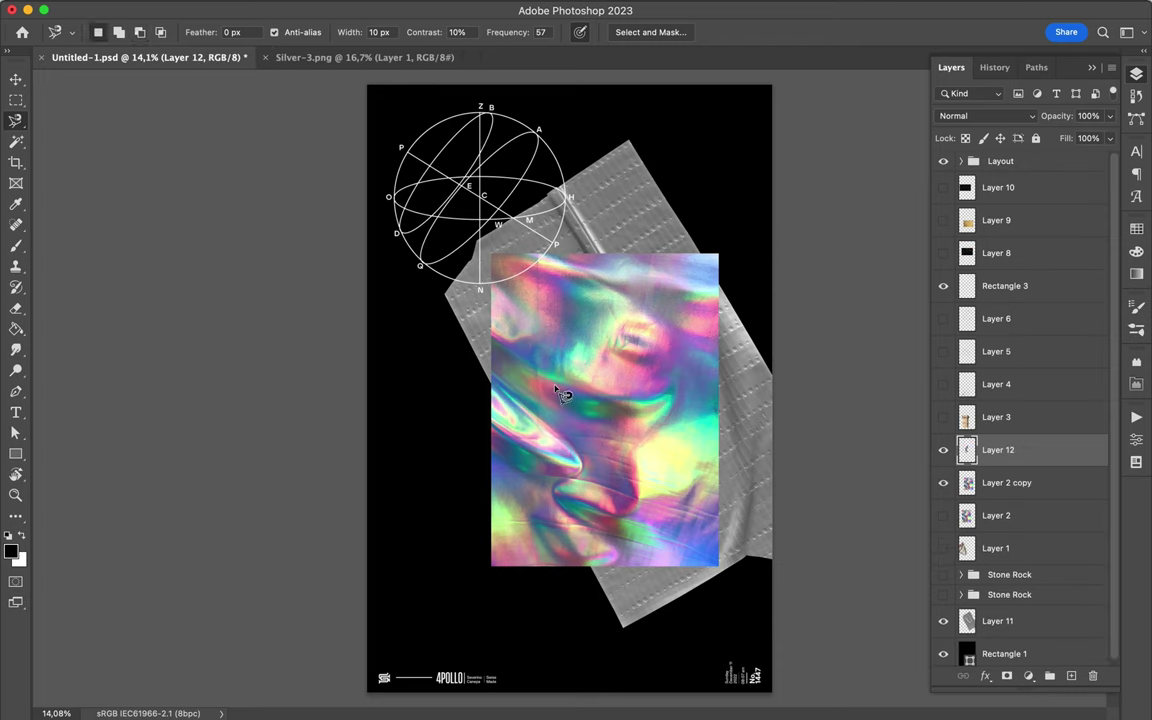
key("v")
left_click_drag(545, 330, 434, 306)
Cut a second holographic shape to a new layer and place it bottom-right.
left_click(1006, 482)
left_click_drag(593, 360, 609, 430)
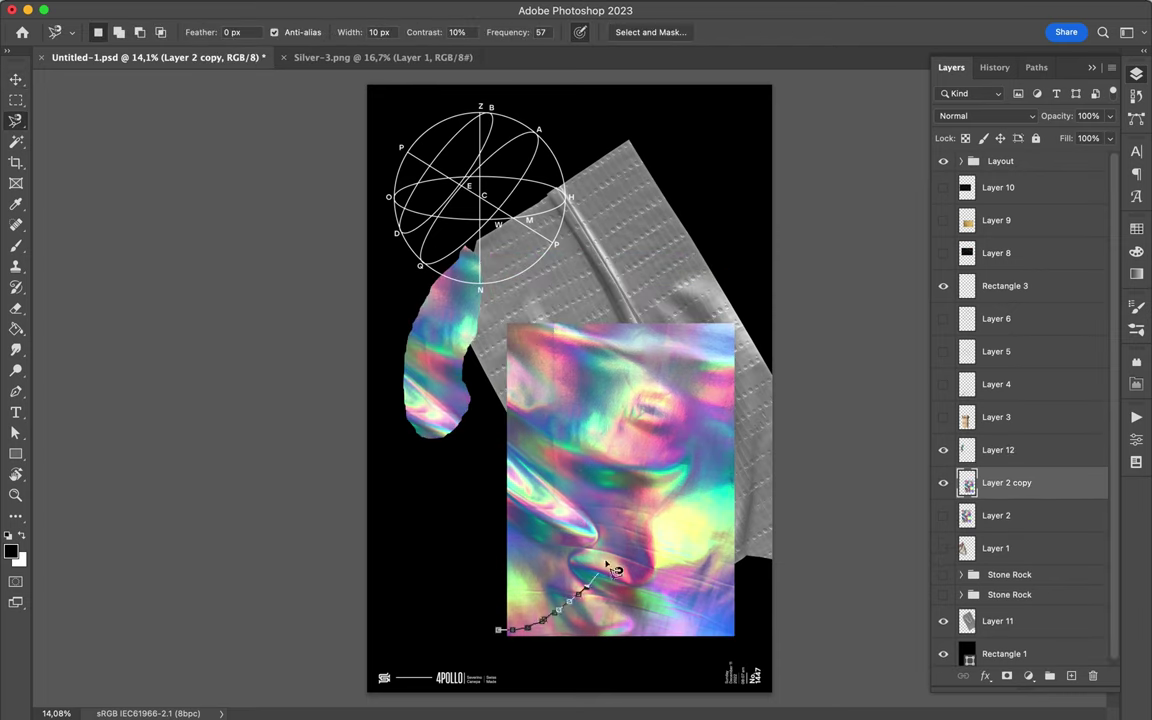
key("Return")
key("ctrl+j")
key("v")
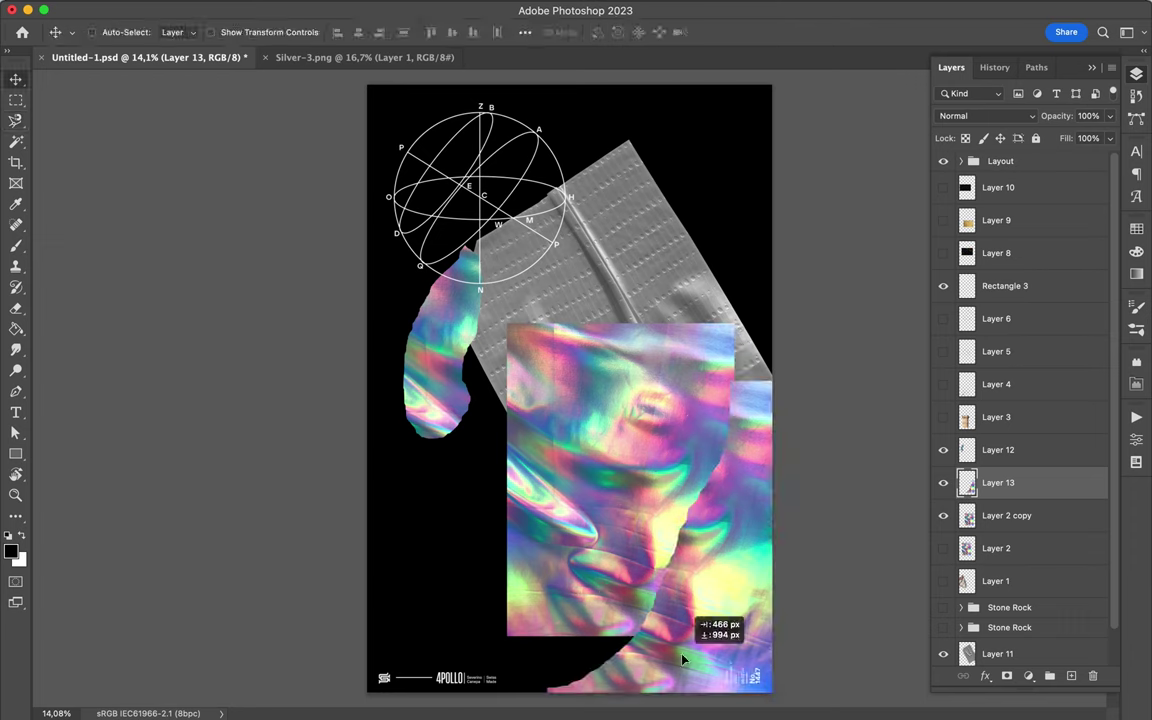
left_click_drag(620, 480, 680, 650)
Raise the silver tape layer above the cutouts and shrink it to about 57%.
mouse_move(997, 649)
left_mouse_down()
mouse_move(1022, 518)
mouse_move(1000, 430)
mouse_move(1005, 440)
left_mouse_up()
left_click(1000, 477)
left_click(1000, 477)
key("ctrl+t")
mouse_move(442, 239)
left_mouse_down()
mouse_move(578, 341)
mouse_move(544, 435)
mouse_move(575, 334)
left_mouse_up()
key("Return")
Rotate the silver tape and move it between the two cutouts.
key("ctrl+t")
left_click_drag(800, 560, 869, 604)
key("Return")
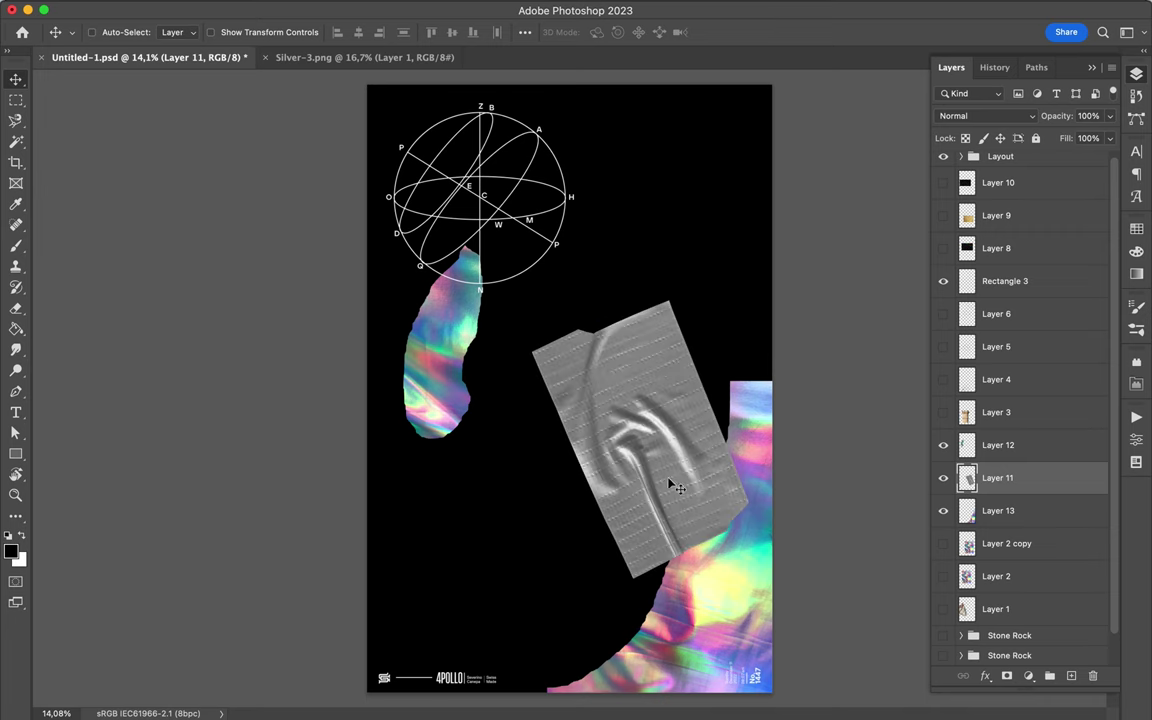
scroll(1020, 400, "down", 1)
left_click_drag(1005, 249, 1000, 470)
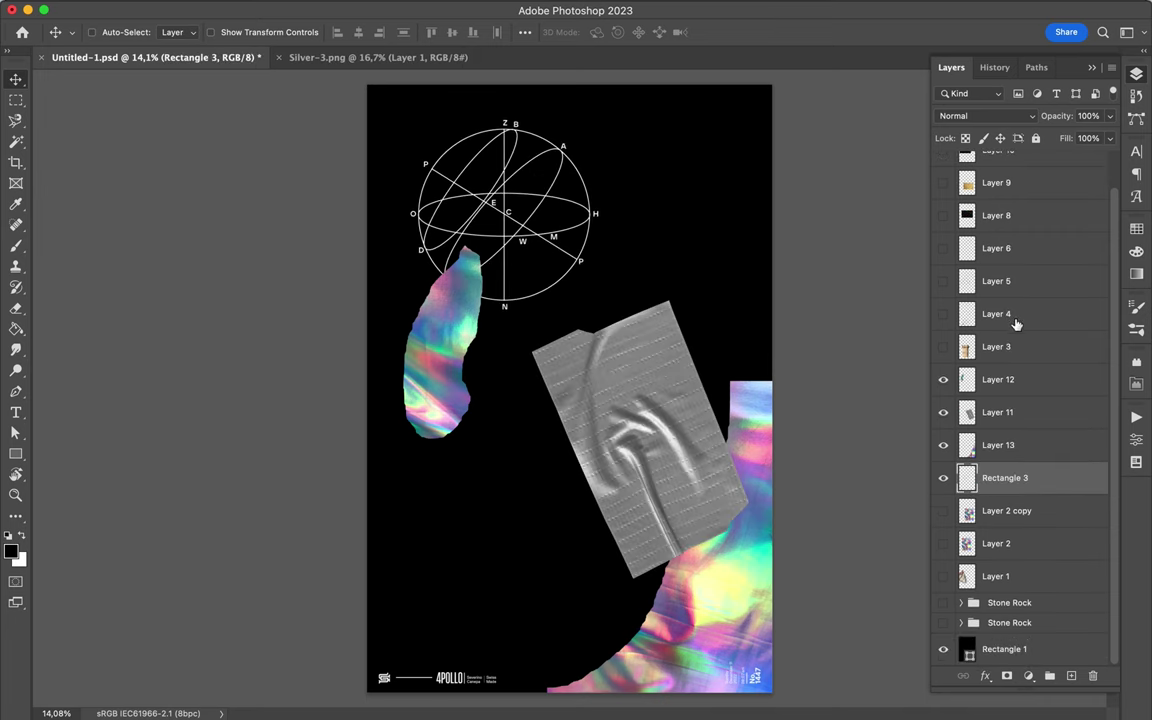
Show Layer 8, stretch it to poster width, and blend it with Linear Dodge (Add) at lowered fill.
left_click(996, 215)
left_click(943, 215)
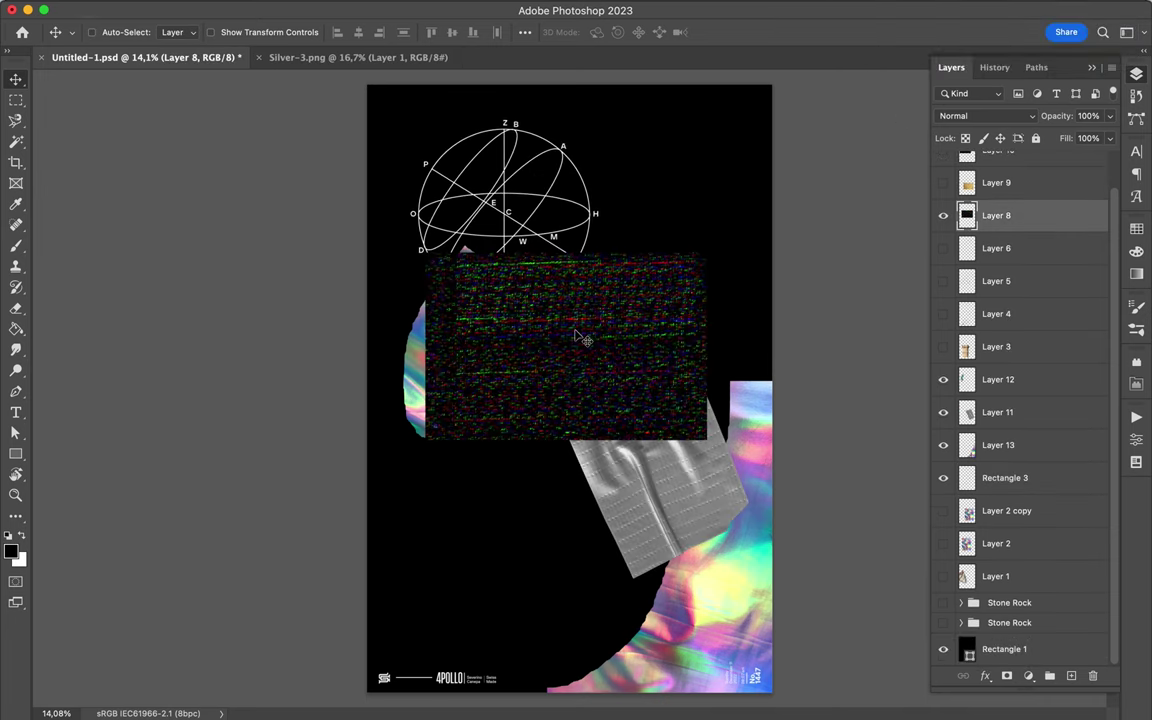
key("ctrl+t")
left_click_drag(424, 347, 368, 346)
key("Return")
left_click(985, 116)
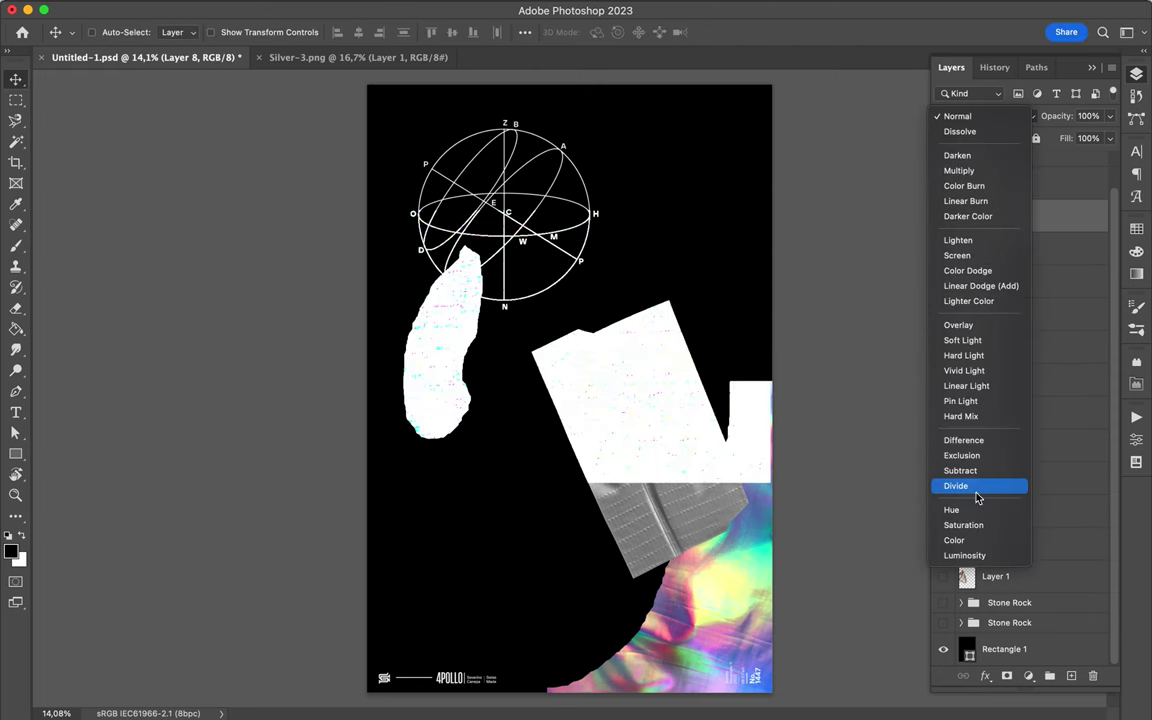
left_click(960, 286)
left_click_drag(1109, 138, 1073, 162)
Enlarge the Layer 10 glitch band across the middle, set Linear Dodge (Add) at about 15% fill.
scroll(1020, 300, "up", 1)
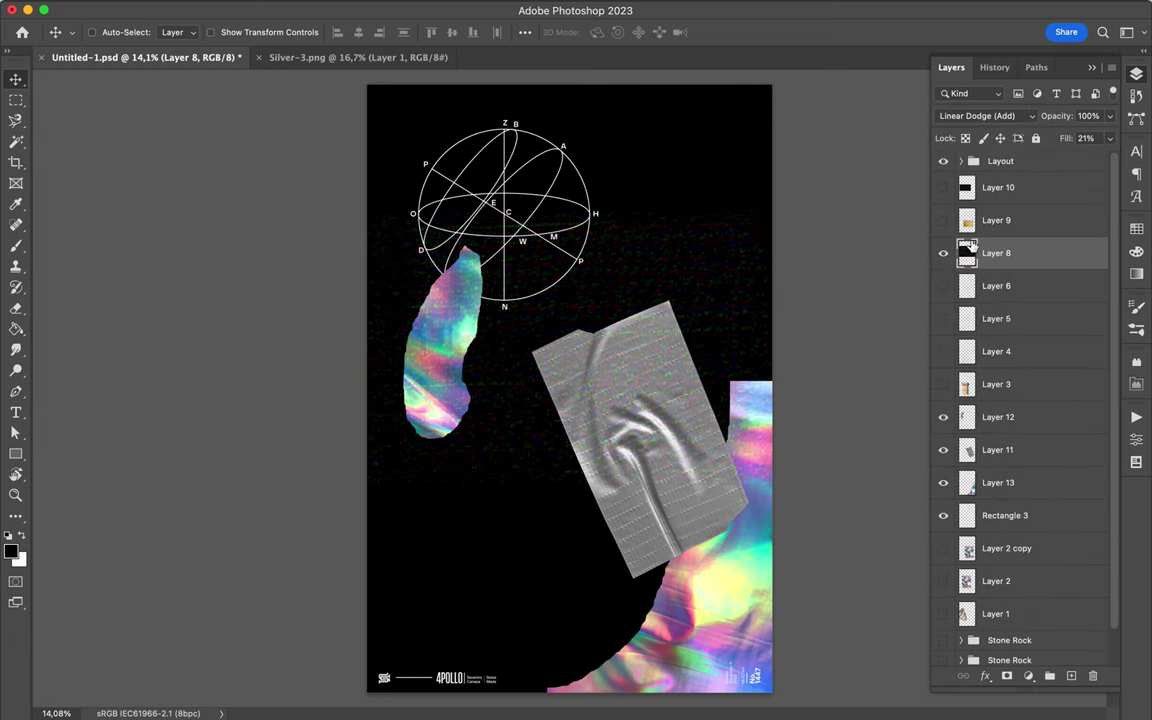
left_click_drag(1000, 185, 1010, 235)
key("ctrl+t")
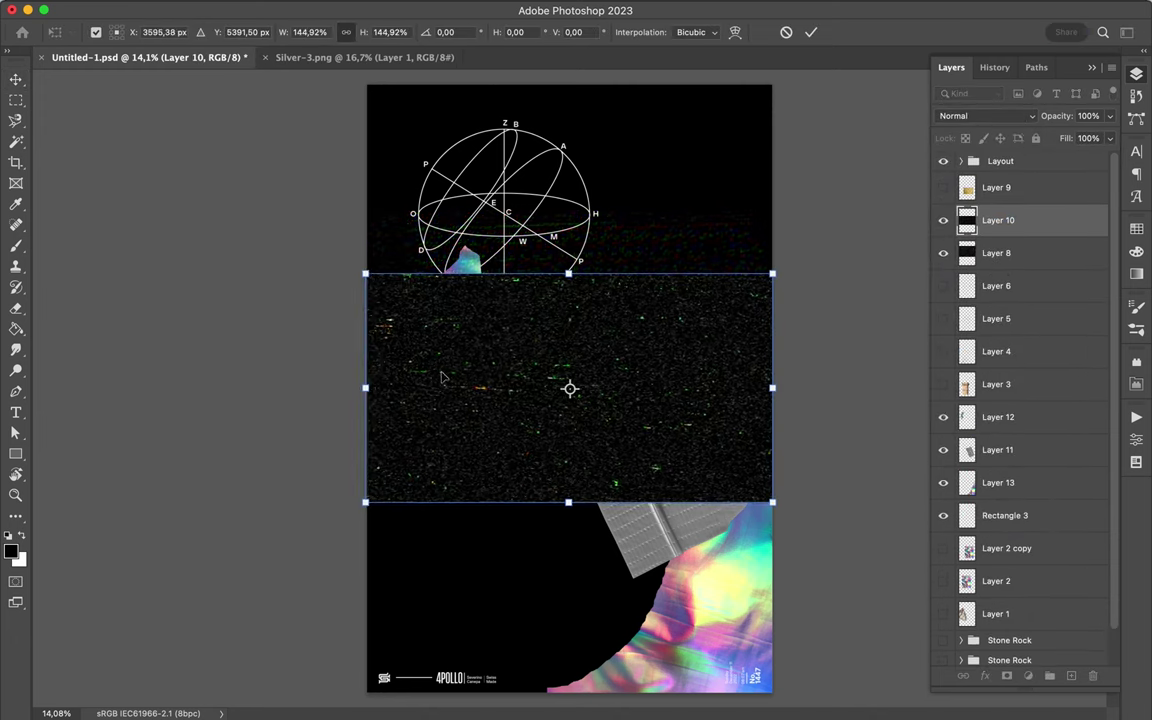
key("Return")
left_click_drag(485, 340, 505, 492)
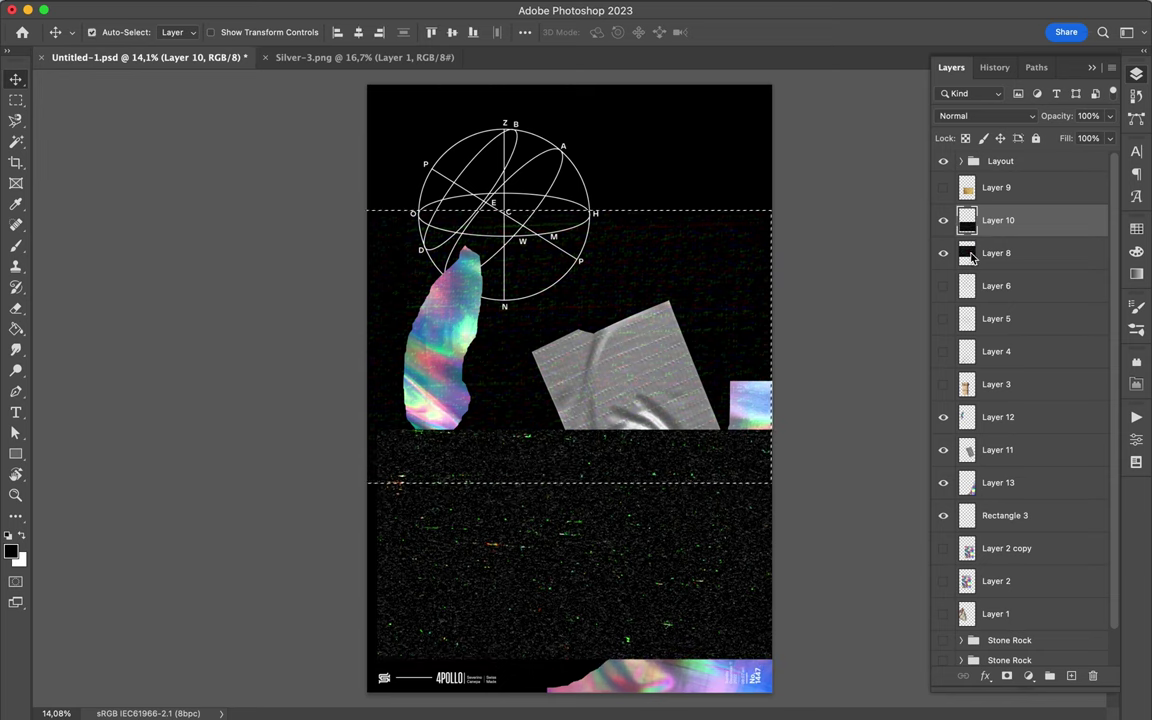
key("v")
left_click_drag(717, 499, 717, 545)
left_click(985, 116)
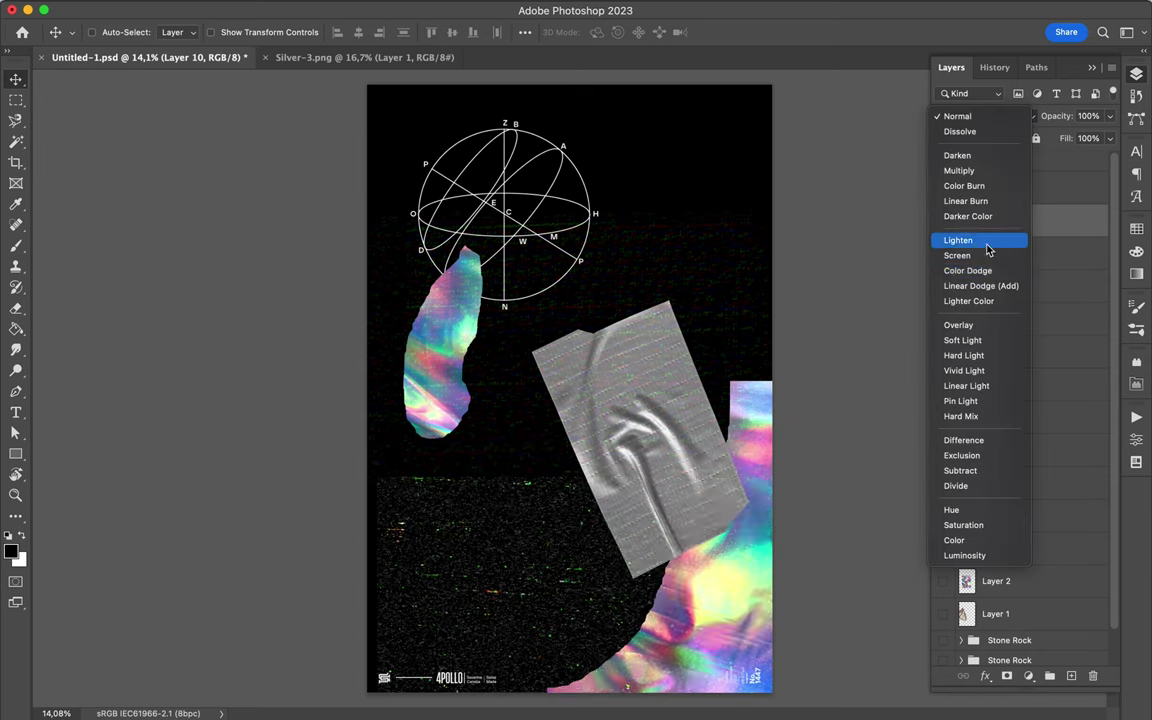
left_click(989, 286)
left_click_drag(1109, 138, 1047, 160)
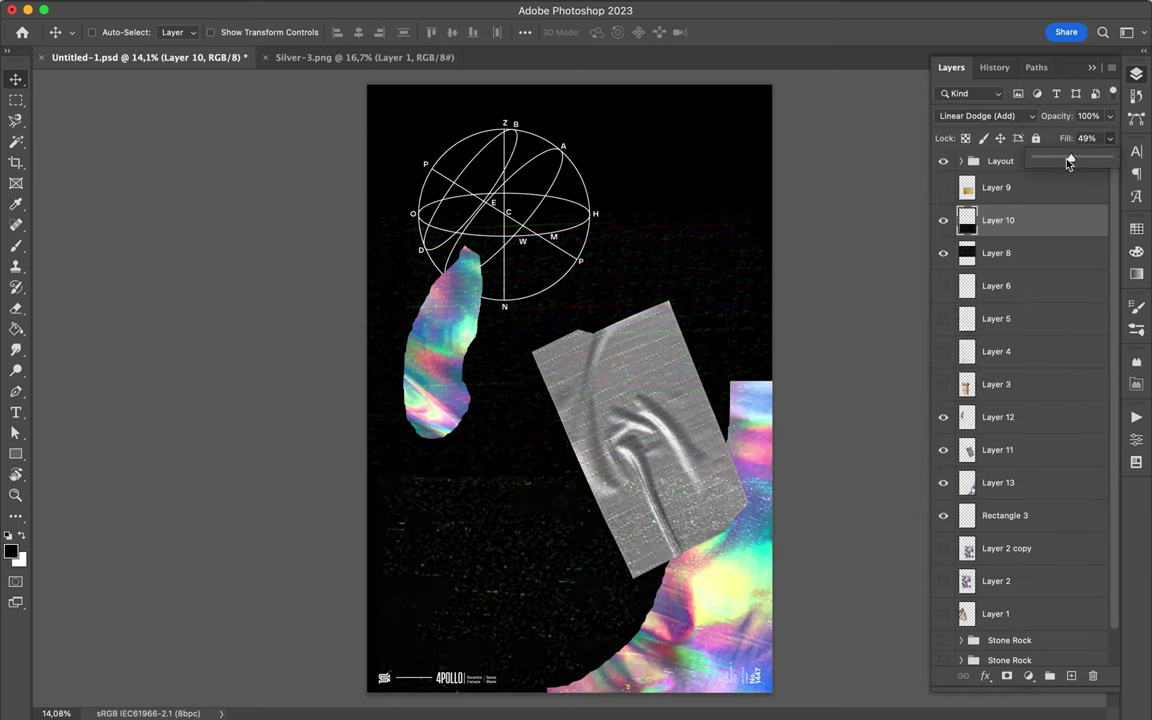
Duplicate the glitch layer, place Rectangle 3 under Layer 9, and move the sphere over the silver tape.
left_click(966, 286)
left_click(966, 286, "super")
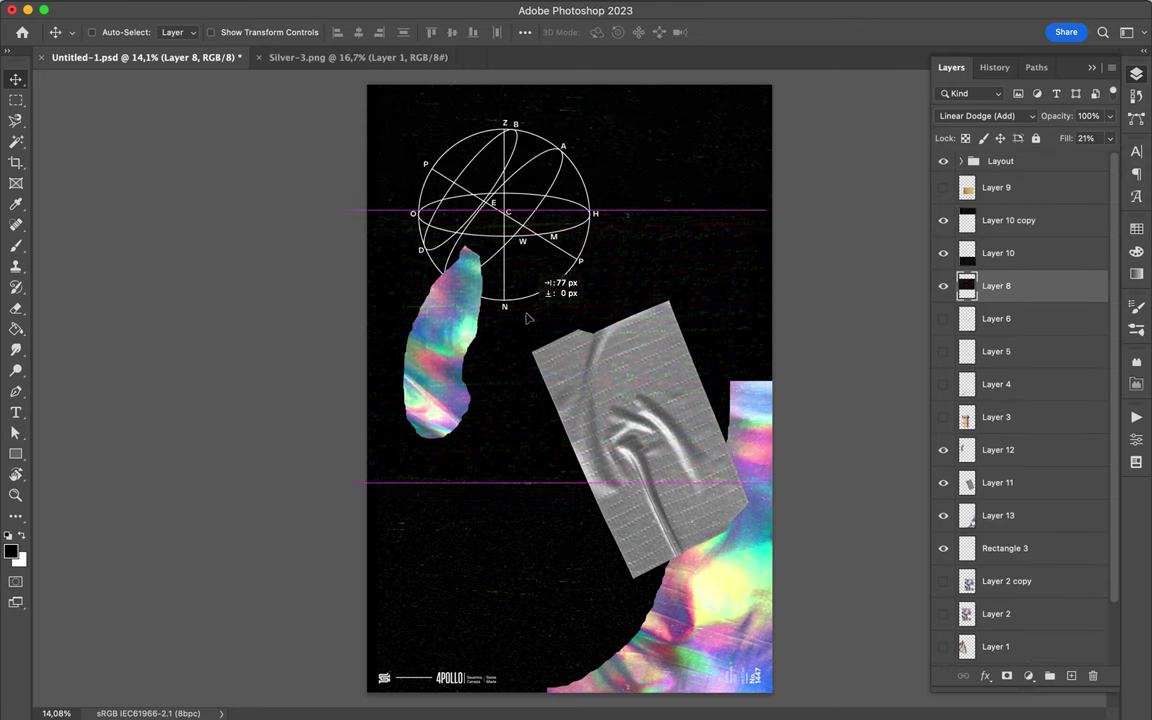
key("alt+bracketright")
key("alt+bracketright")
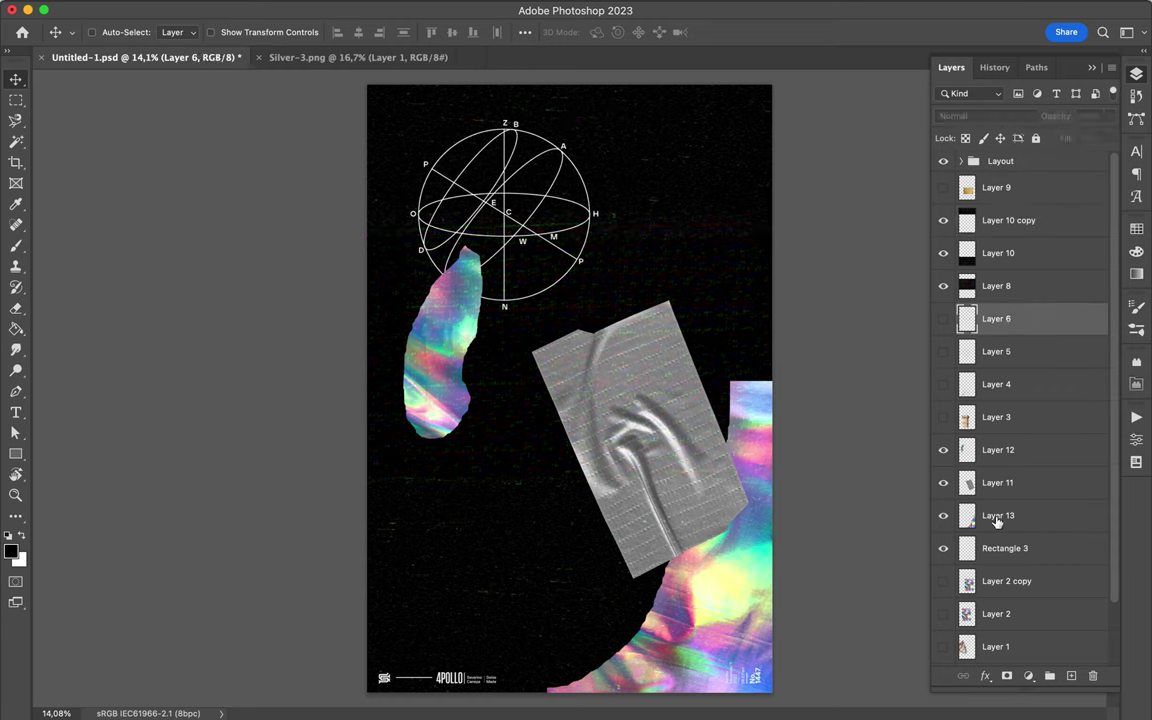
left_click_drag(1004, 548, 1004, 206)
scroll(1000, 420, "down", 3)
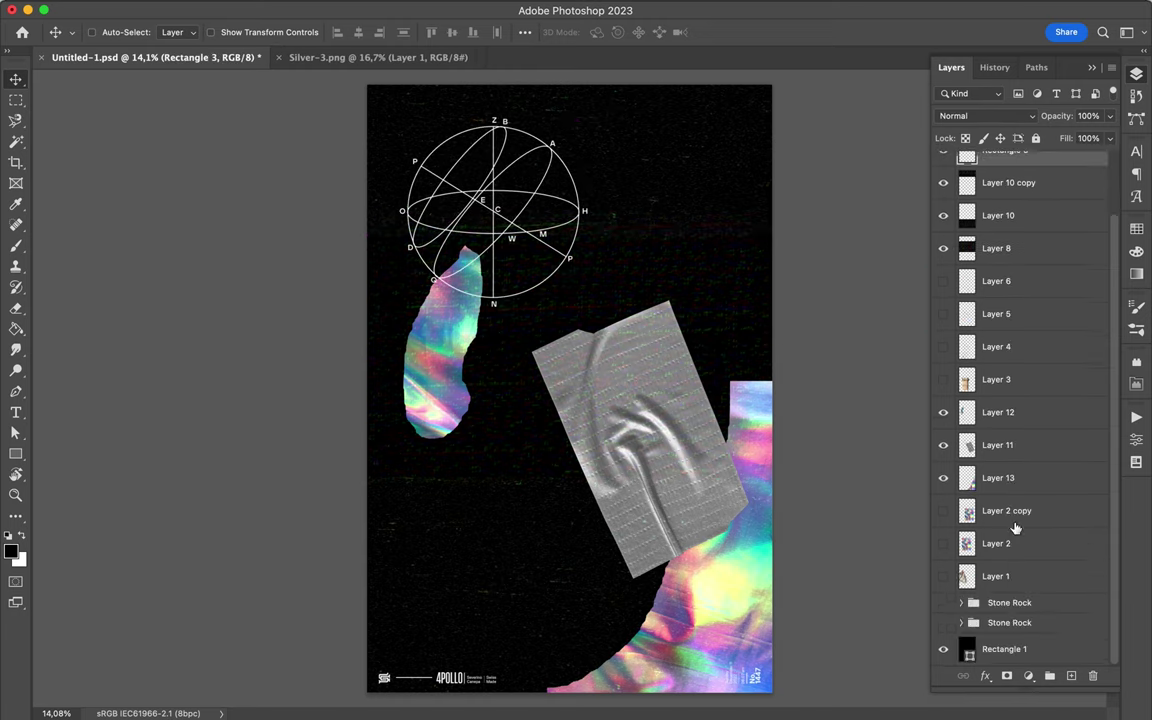
left_click(942, 574)
key("ctrl+z")
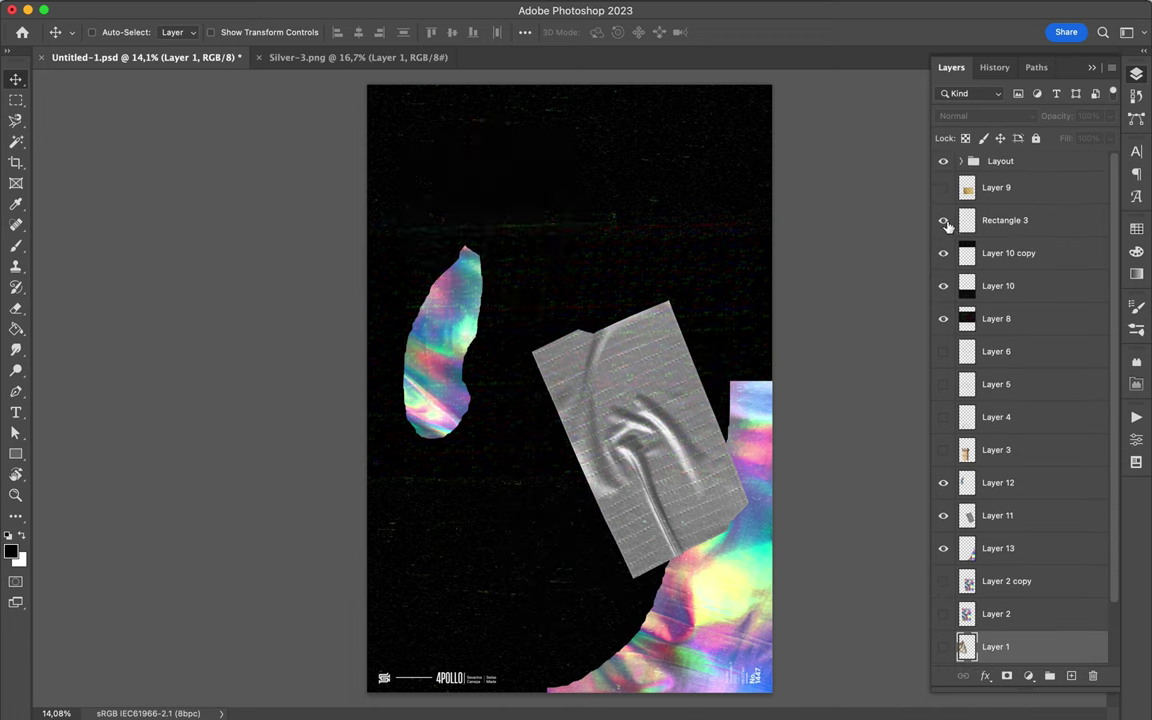
left_click_drag(667, 527, 757, 719)
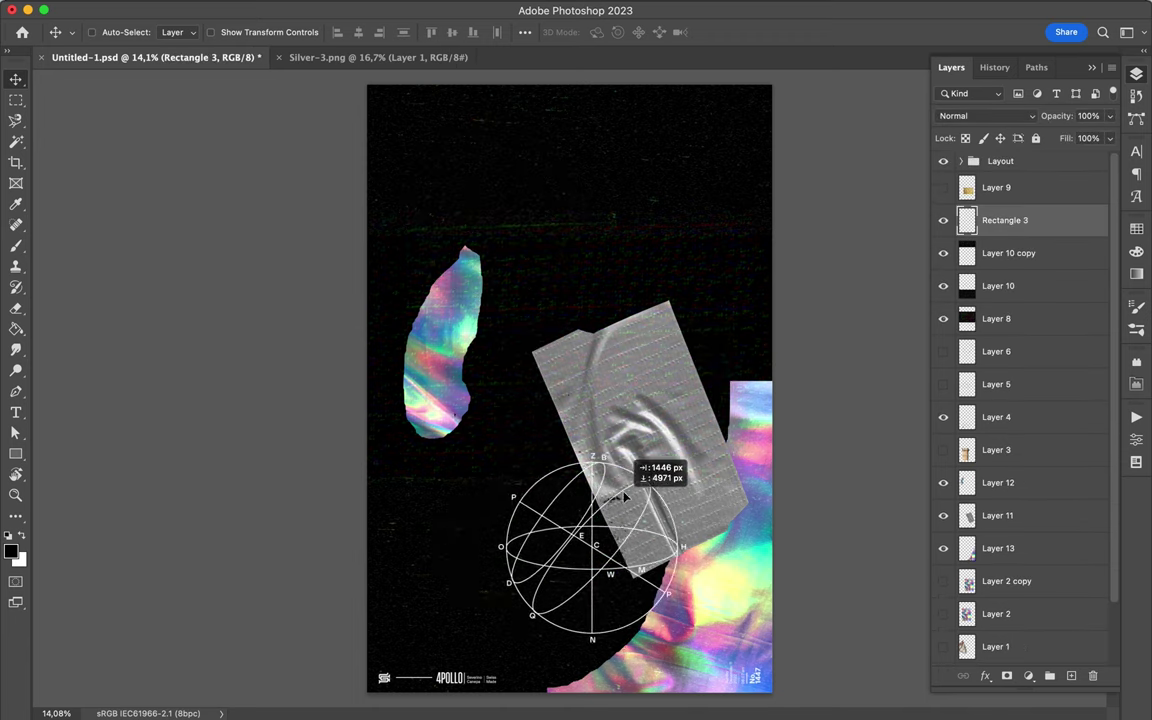
left_click(975, 422)
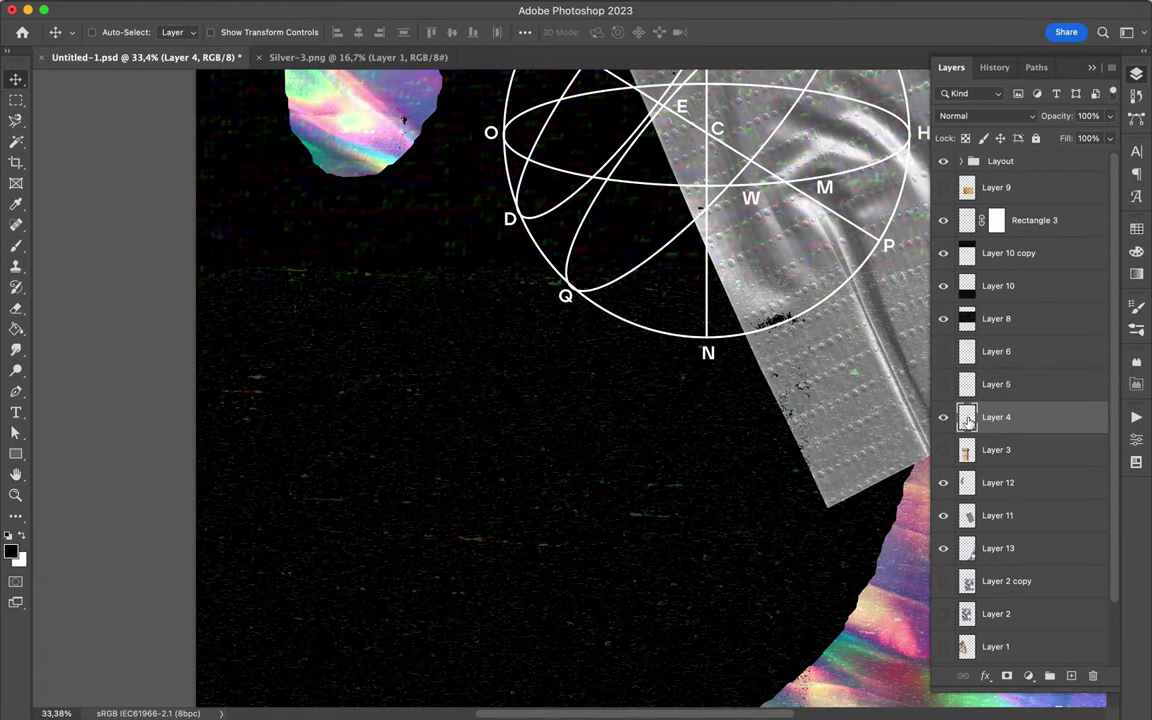
Inspect Rectangle 3's speckled mask and move the sphere back to the top left above the cutout.
left_click(996, 220, "alt")
key("ctrl+0")
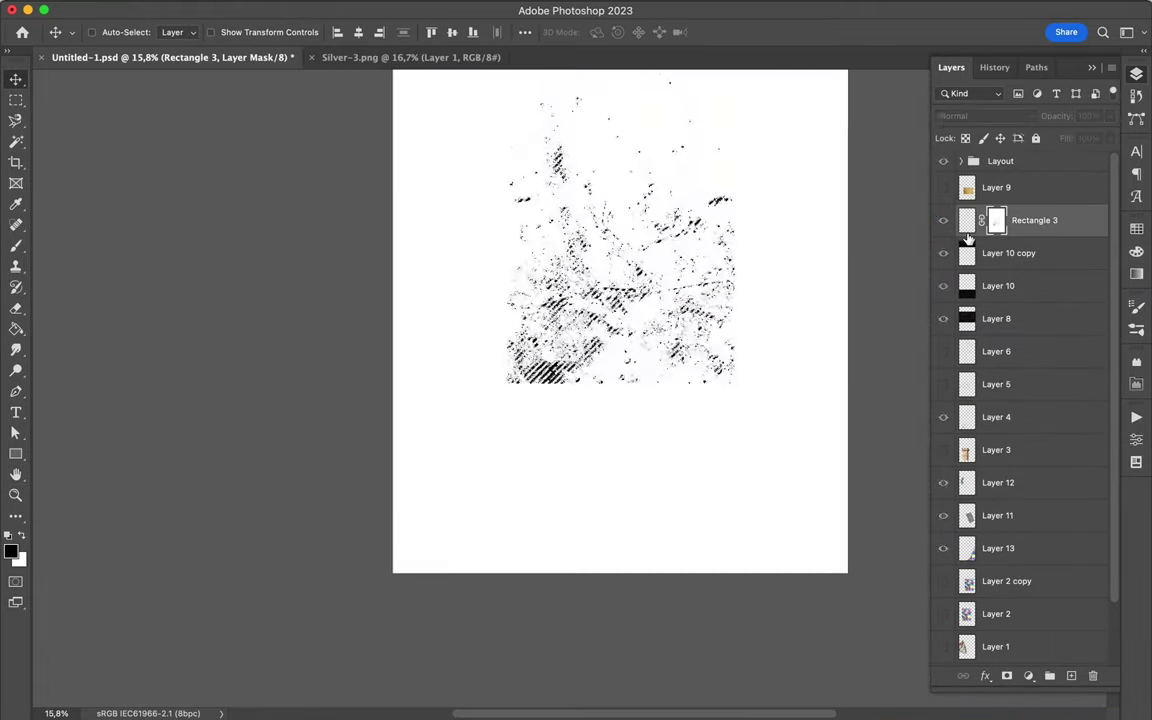
left_click(996, 220, "alt")
key("m")
key("v")
left_click_drag(688, 291, 590, 287)
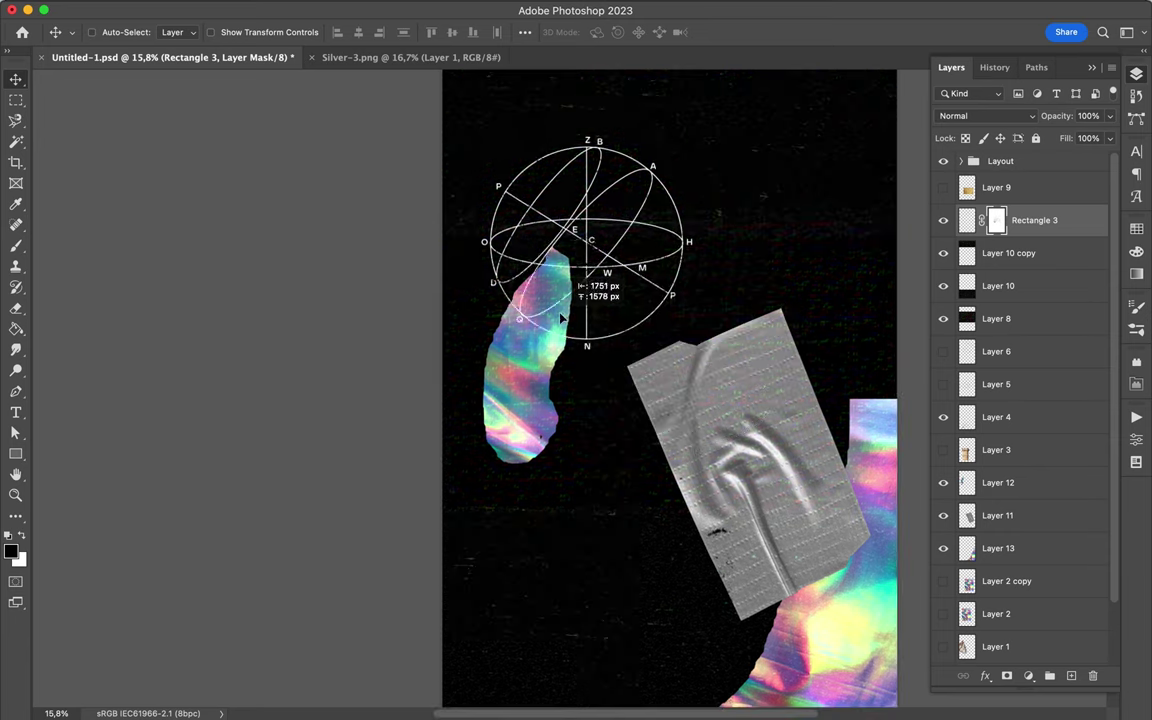
left_click(880, 442, "ctrl")
left_click(624, 395, "ctrl")
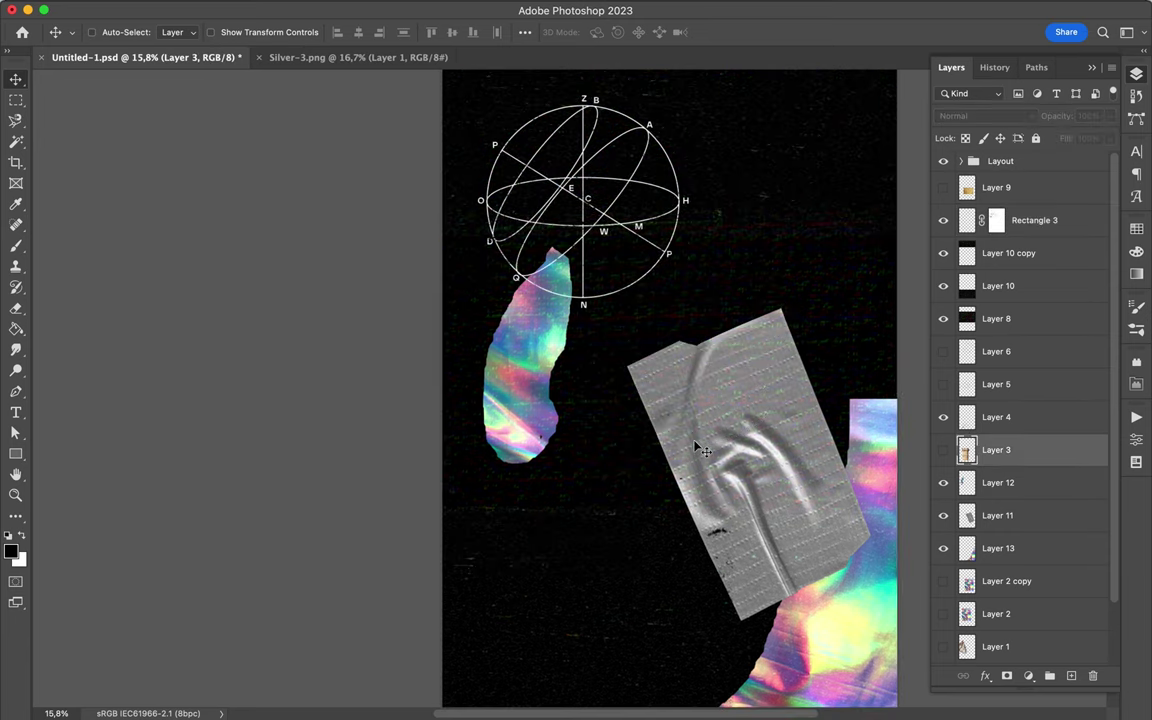
left_click(478, 692)
left_click(798, 10)
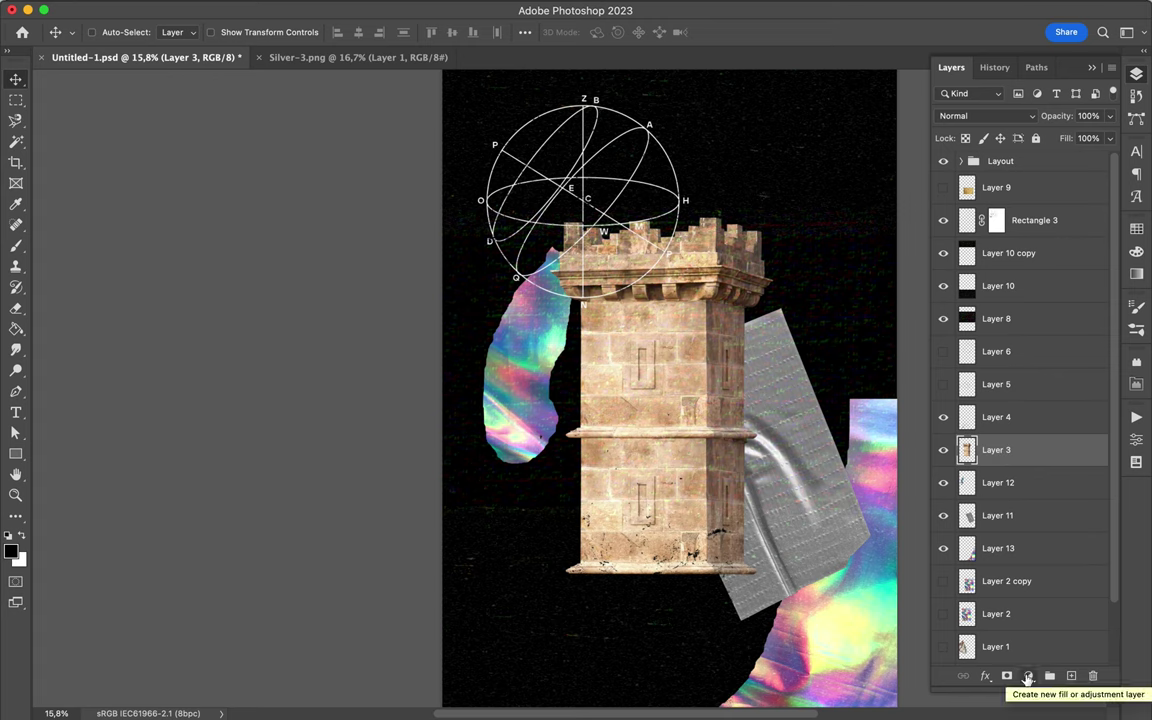
Fully desaturate the stone tower with Hue/Saturation.
key("ctrl+l")
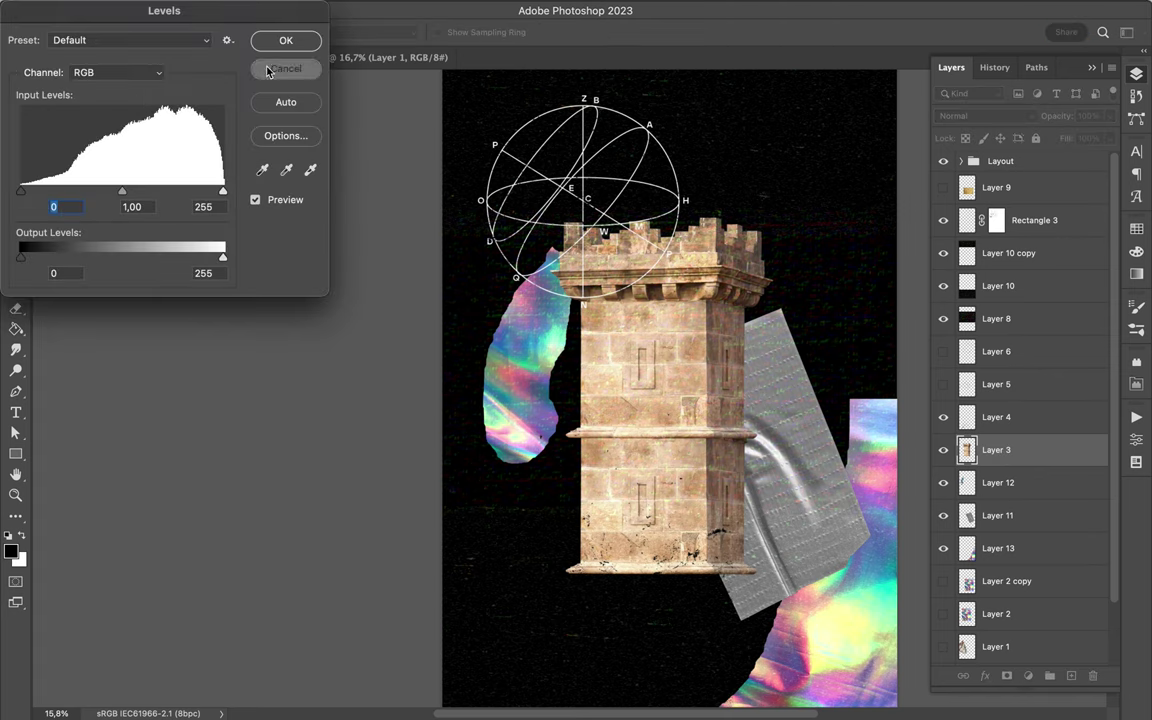
key("Escape")
key("ctrl+u")
left_click_drag(141, 154, 62, 154)
key("Return")
Blend the tower with Lighten at 47% fill.
left_click(985, 115)
left_click(960, 245)
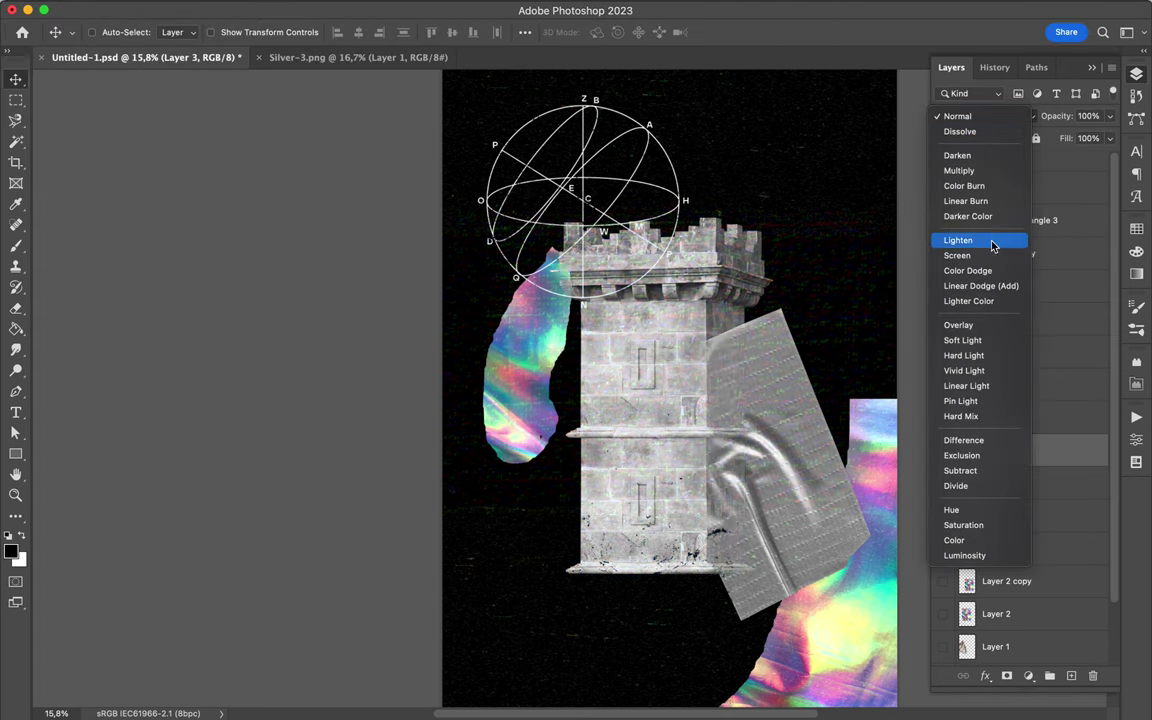
left_click(1109, 138)
left_click_drag(1109, 160, 1071, 163)
Restack the tower above Layer 1 and shrink it at the upper right.
left_click_drag(630, 540, 820, 290)
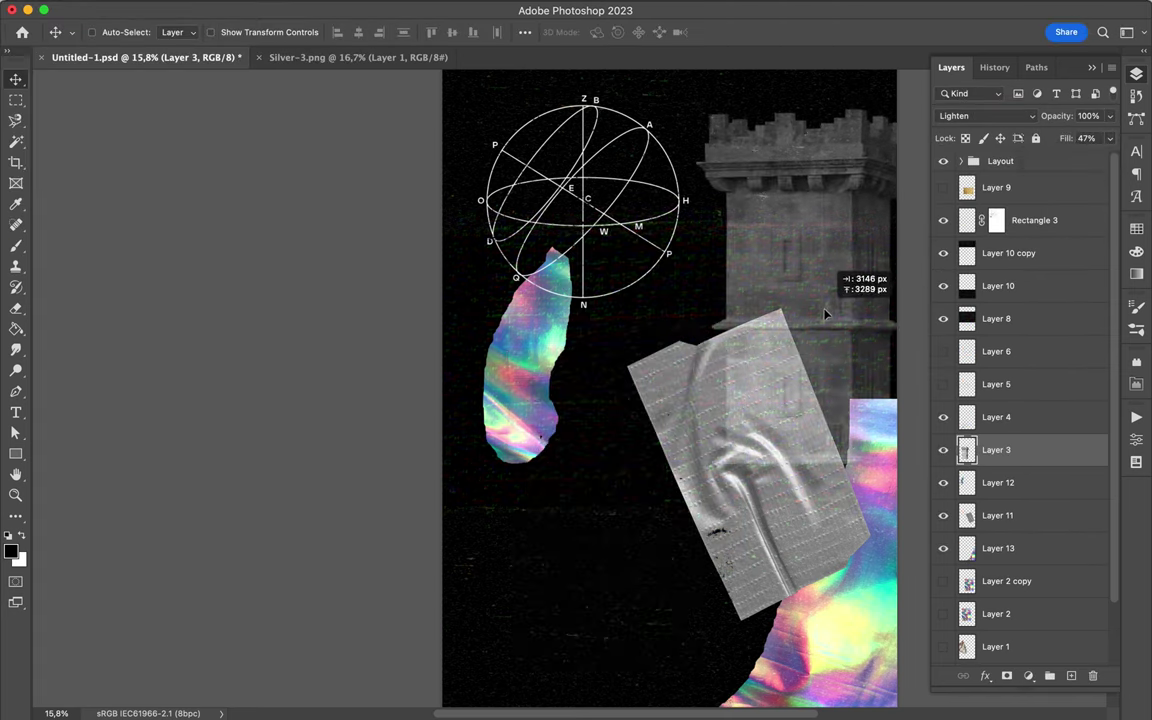
left_click_drag(996, 450, 996, 630)
mouse_move(820, 290)
left_mouse_down()
mouse_move(622, 488)
mouse_move(820, 290)
left_mouse_up()
key("ctrl+t")
left_click_drag(648, 399, 725, 340)
key("Return")
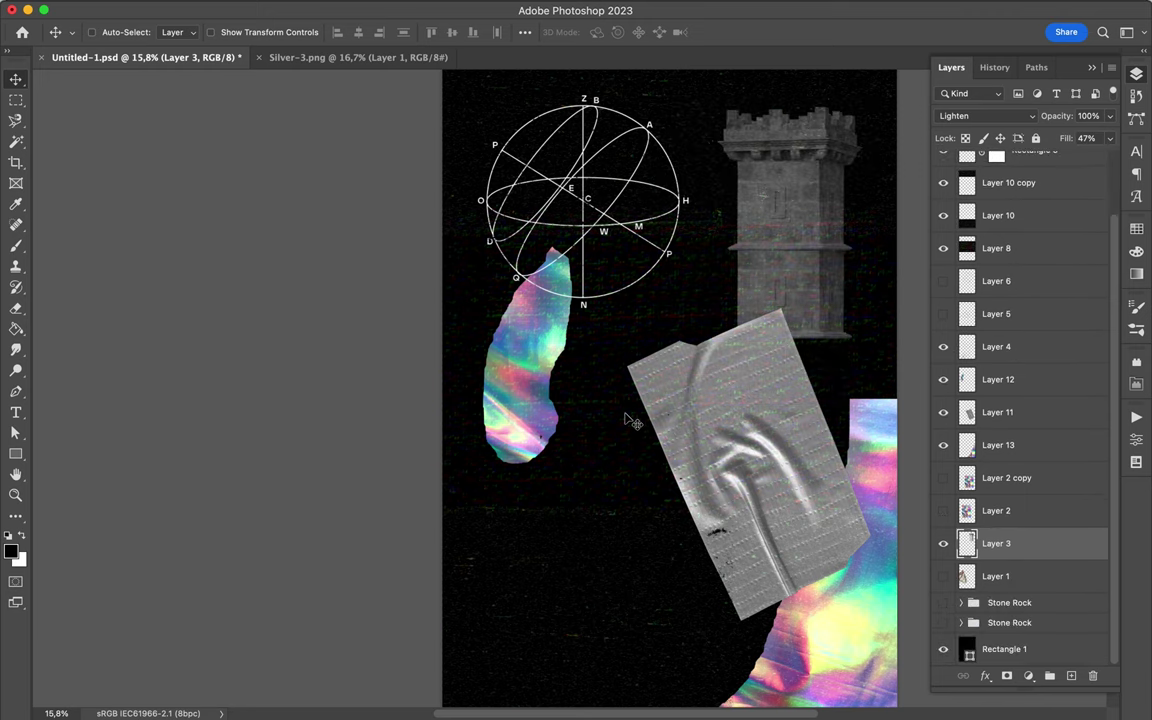
Draw a white-filled rectangle across the lower middle and move it left.
left_click_drag(656, 665, 750, 665)
left_click(177, 32)
left_click(75, 118)
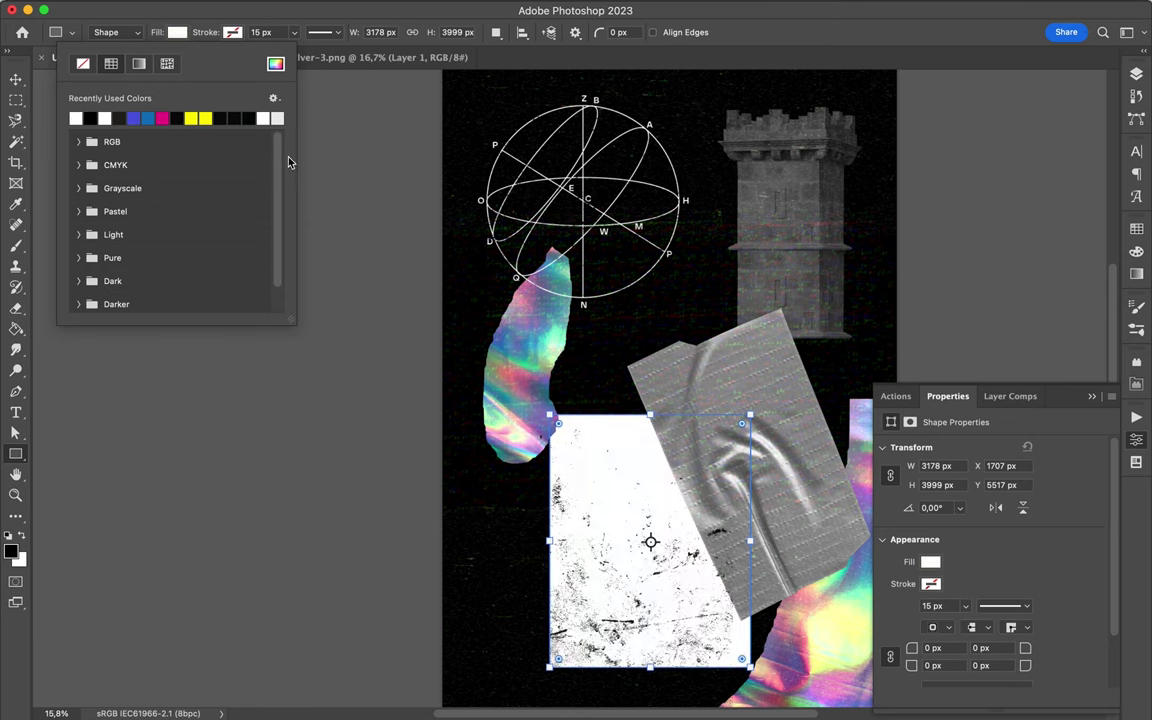
key("v")
left_click_drag(640, 490, 588, 490)
left_click(1136, 73)
left_click(975, 116)
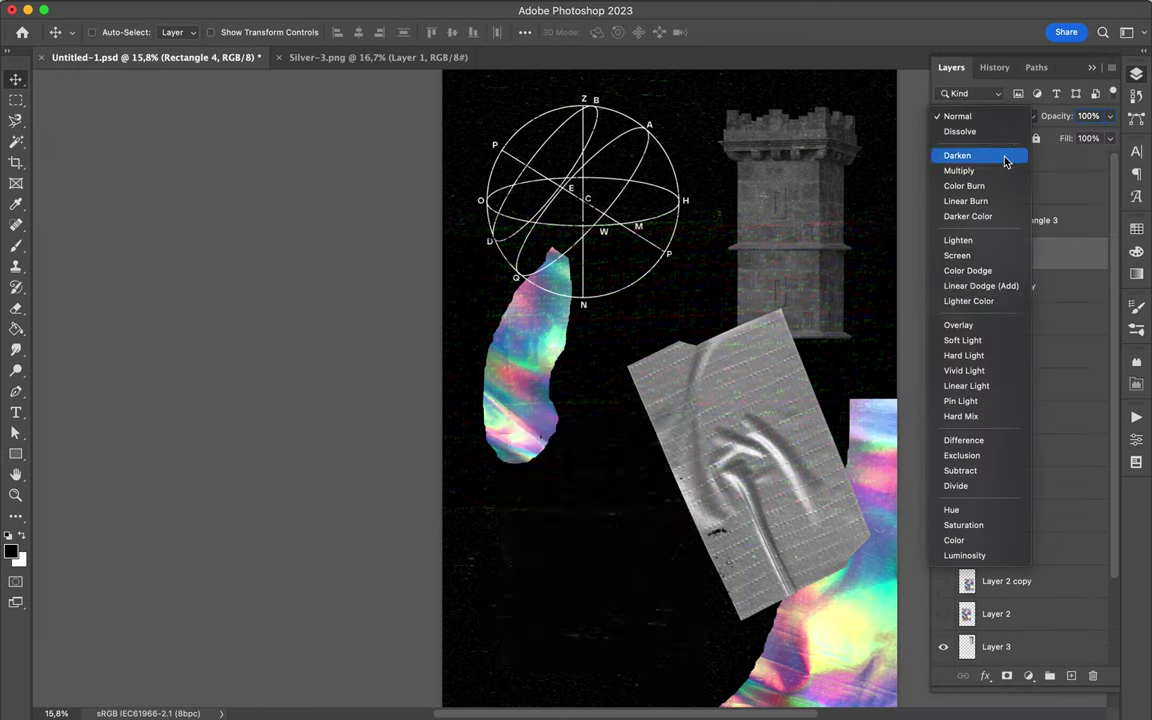
Cut the white rectangle into jagged strips with a lasso selection and Delete.
left_click(963, 440)
right_click(1005, 253)
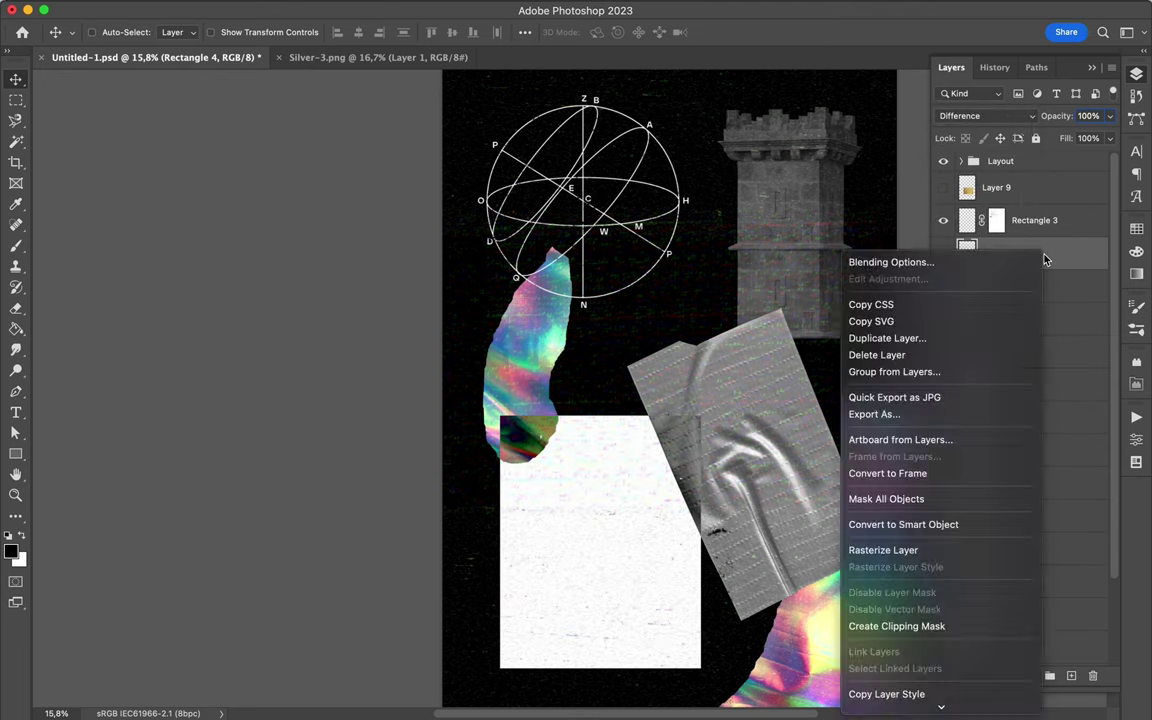
key("Escape")
key("l")
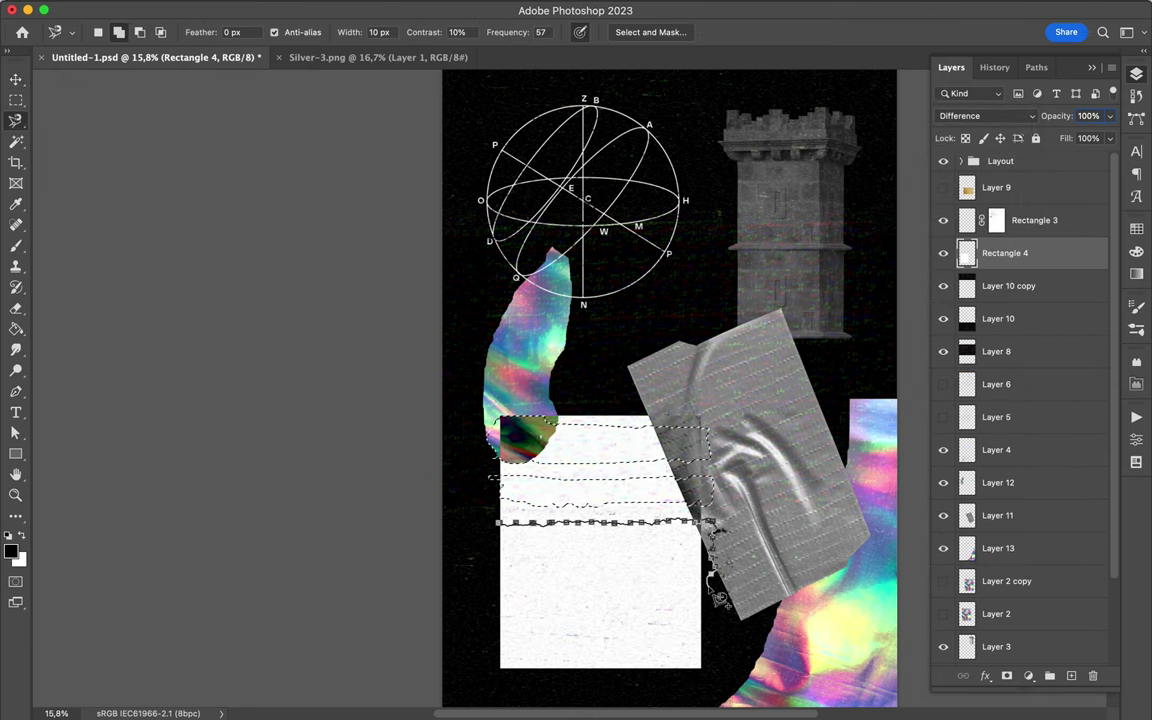
double_click(535, 604)
key("Delete")
key("Return")
key("v")
key("ctrl+d")
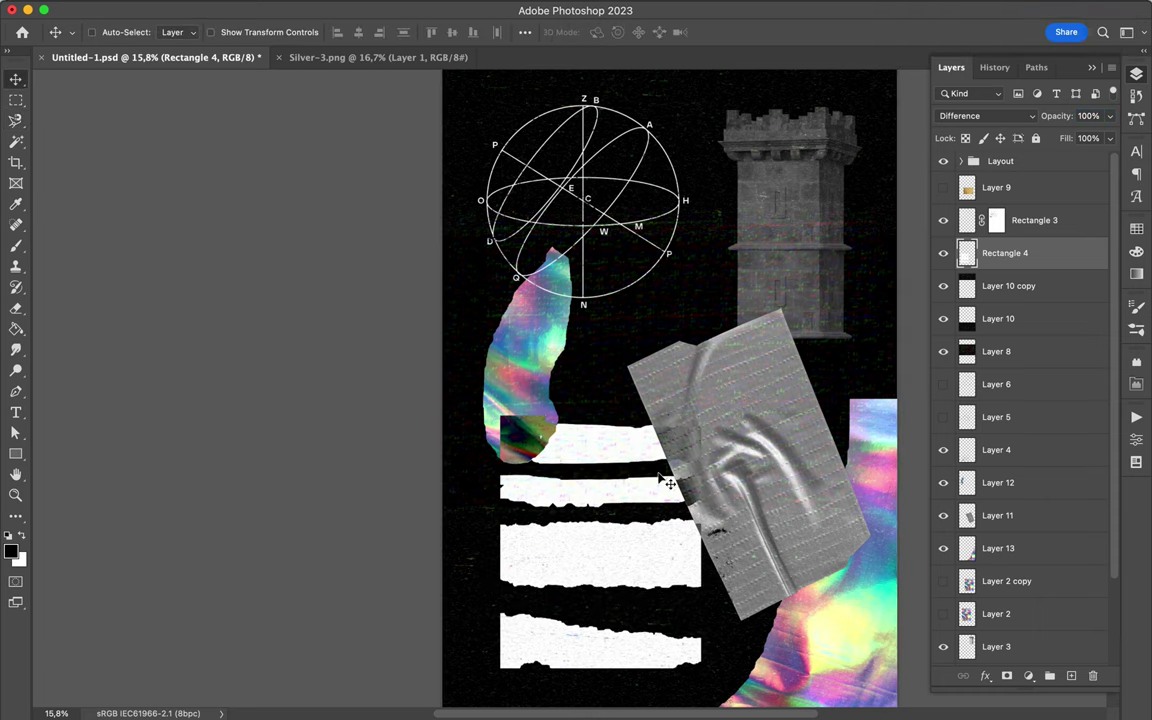
Duplicate the white strips layer and give the copy a Gaussian Blur.
left_click(1000, 116)
left_click(981, 117)
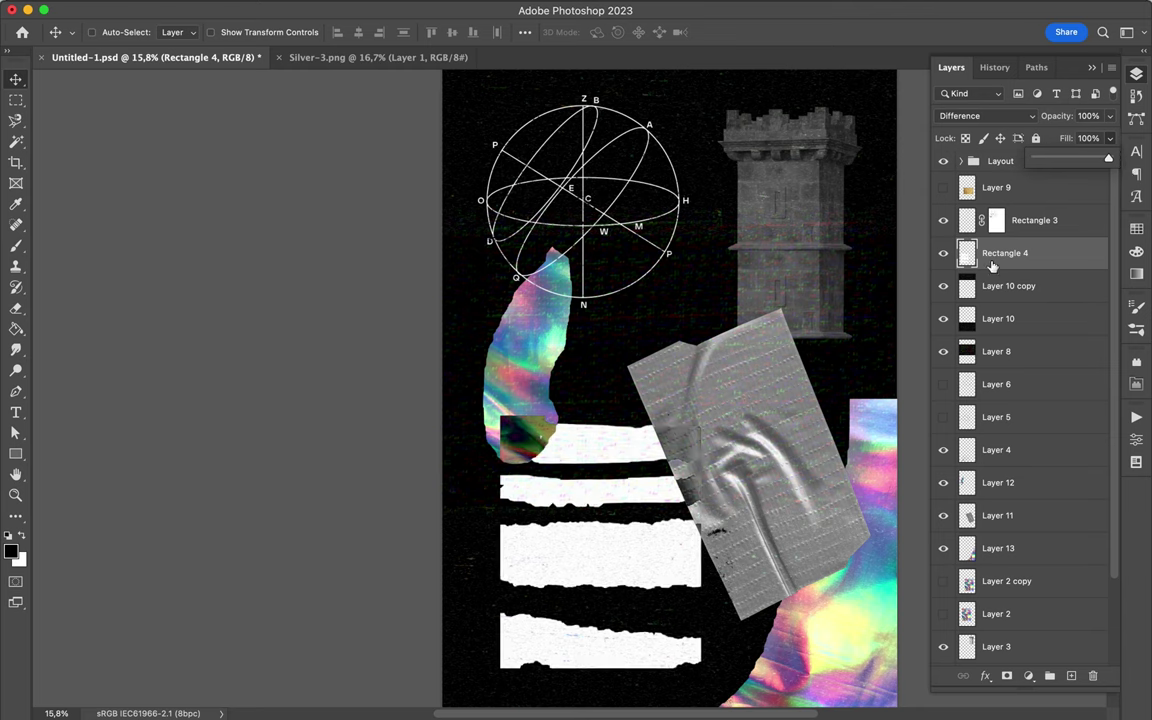
key("ctrl+j")
left_click(1000, 116)
left_click(960, 20)
left_click(372, 9)
left_click(640, 268)
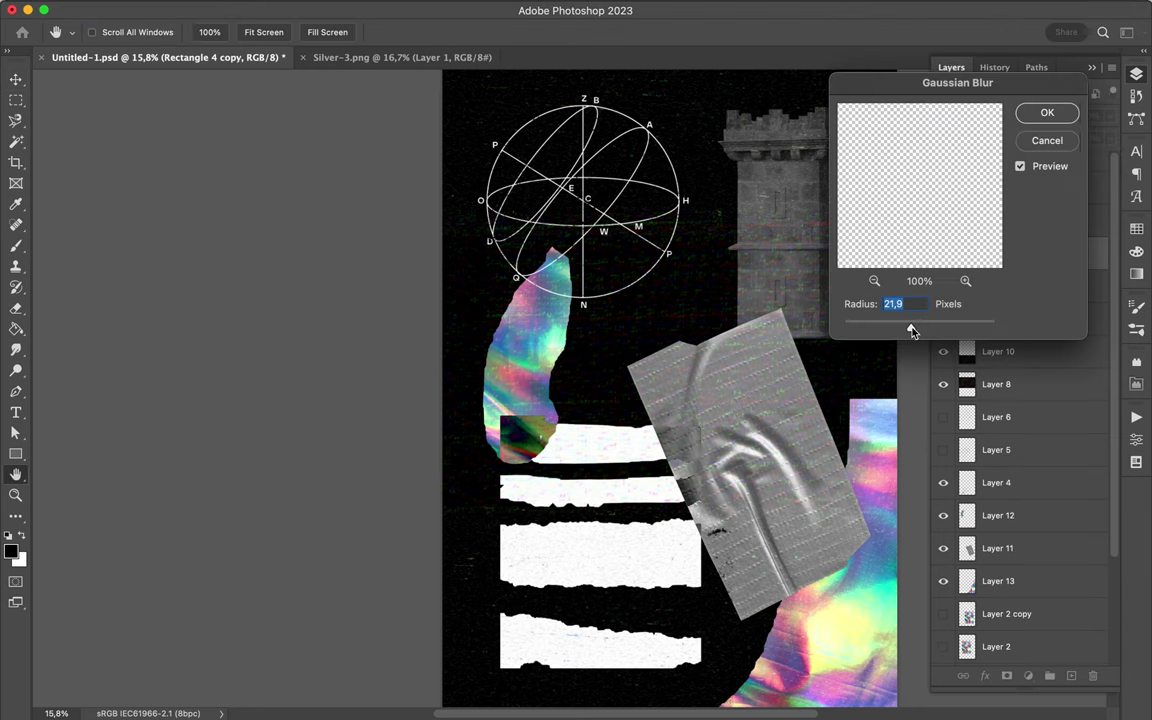
key("Return")
left_click(985, 116)
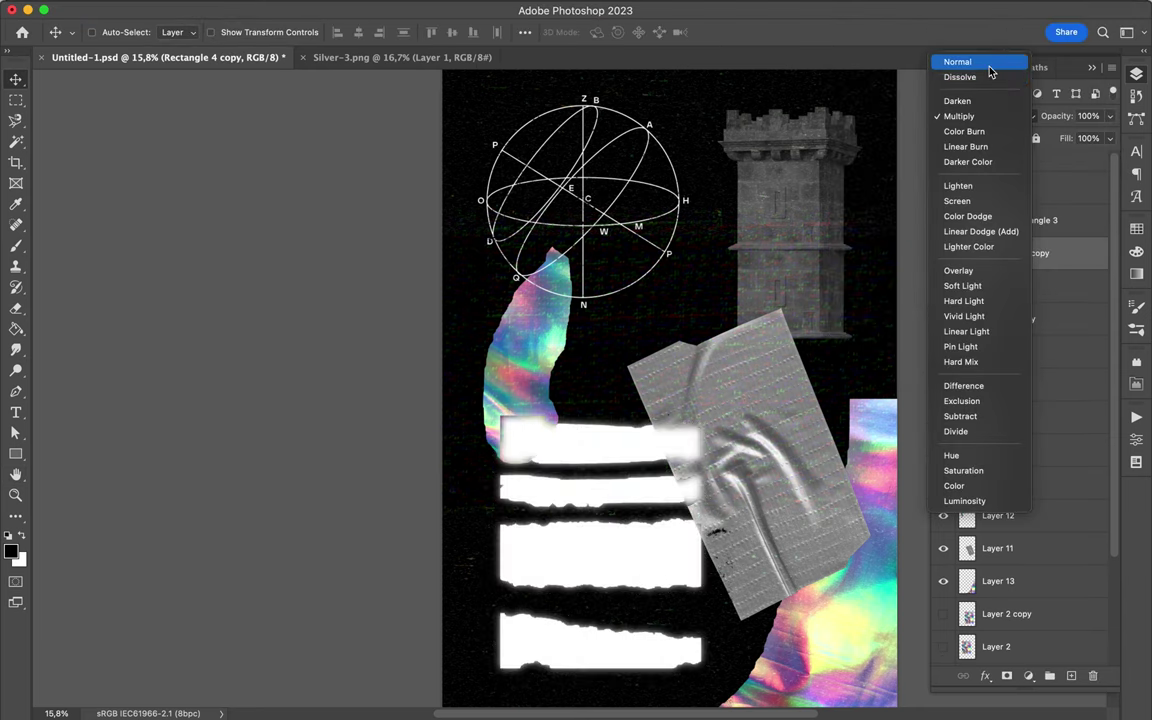
Set the blurred copy to about 60% fill, the original strips to Divide, the copy to Luminosity.
left_click(975, 57)
left_click(1109, 138)
left_click_drag(1108, 160, 1078, 162)
left_click(1005, 286)
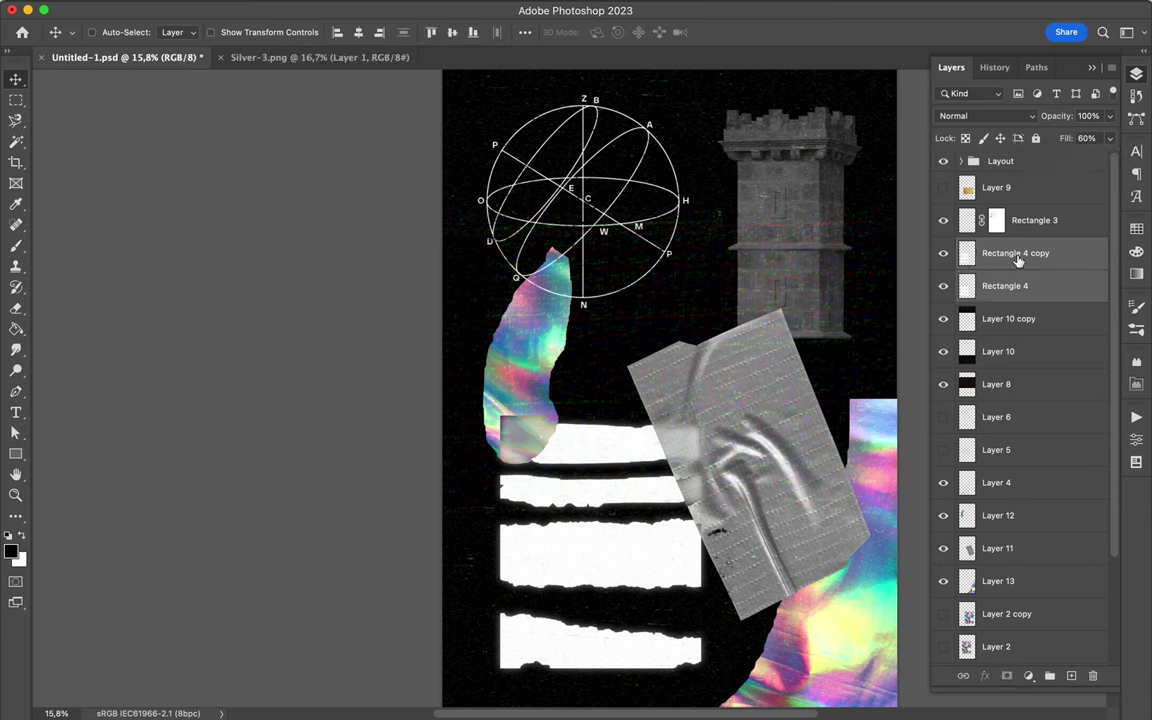
left_click(985, 116)
left_click(968, 160)
left_click(1015, 253)
left_click(985, 116)
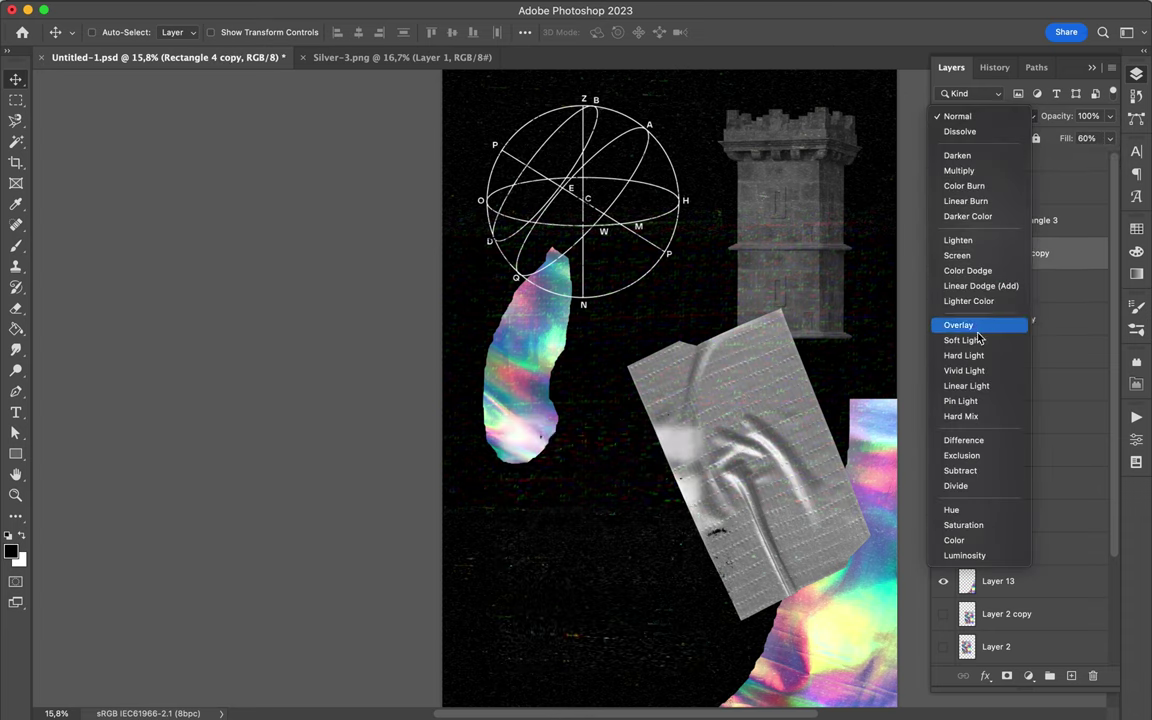
left_click(964, 555)
Add a third blurred bar, lower the bars' fill, and move all three Rectangle 4 layers below Layer 11.
key("ctrl+j")
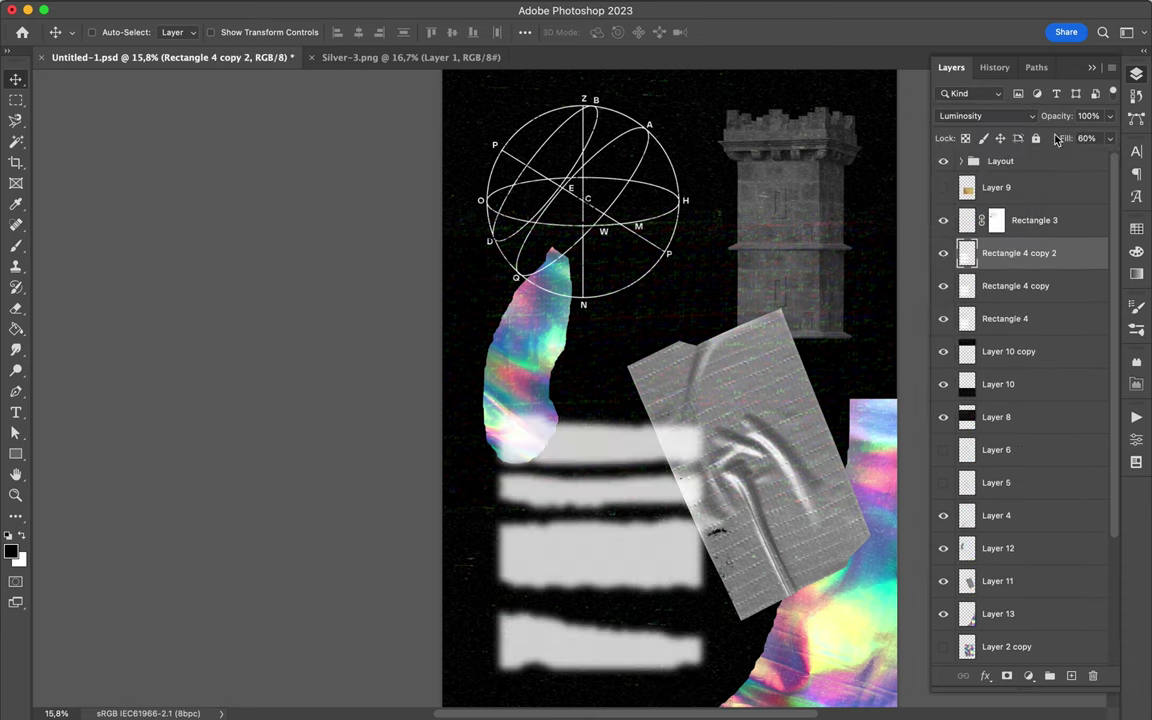
left_click(955, 116)
left_click_drag(1109, 138, 1052, 162)
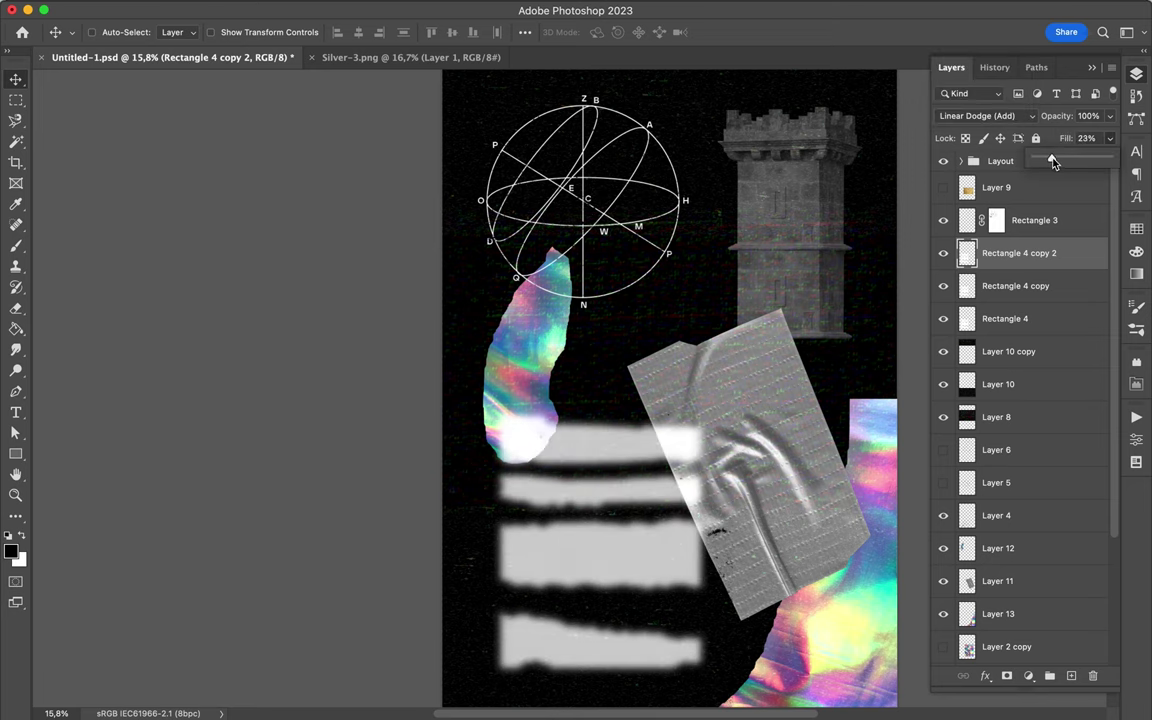
left_click(1008, 318, "shift")
left_click_drag(560, 430, 709, 425)
left_click_drag(1010, 285, 1005, 468)
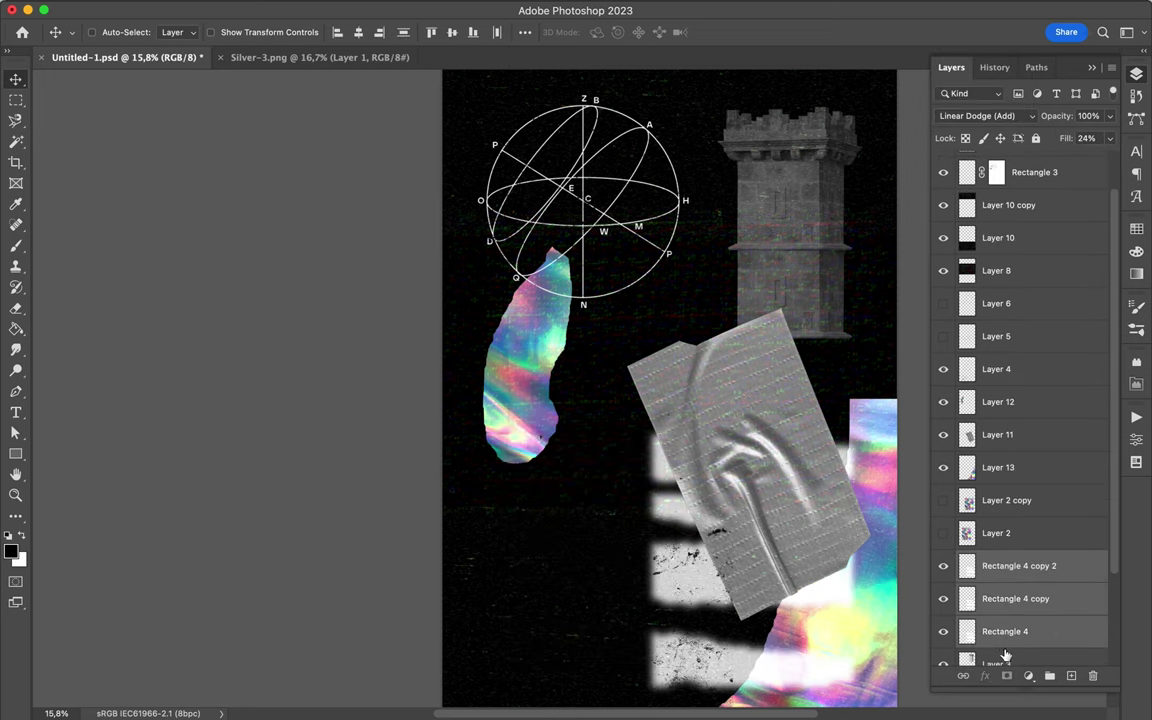
left_click_drag(680, 525, 672, 525)
scroll(1034, 400, "down", 3)
left_click(993, 545)
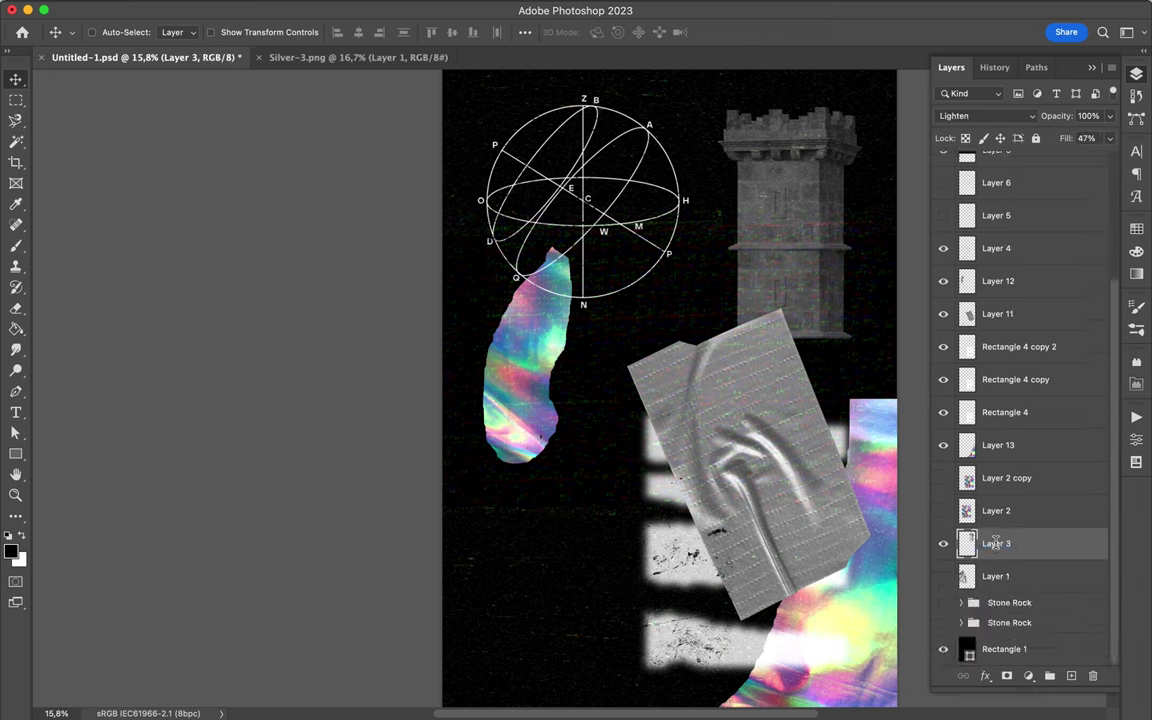
Move the tower slightly lower and add a 'castle' text line in white (#ffffff).
left_click_drag(803, 354, 804, 357)
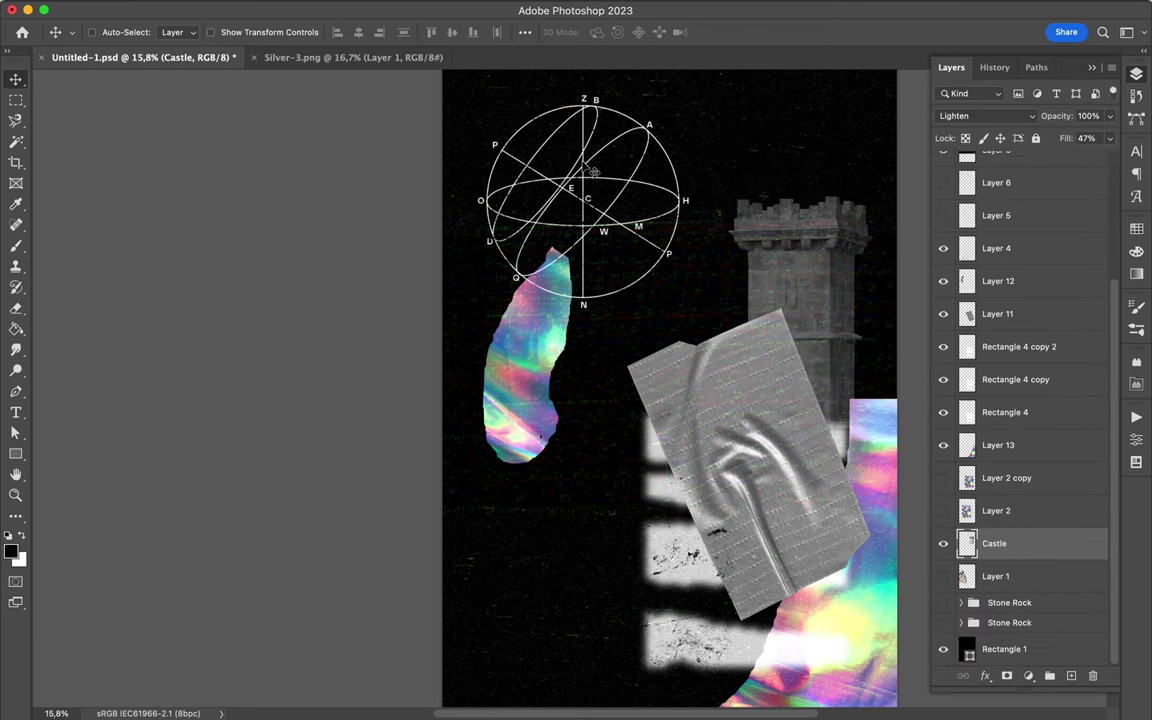
left_click(1137, 153)
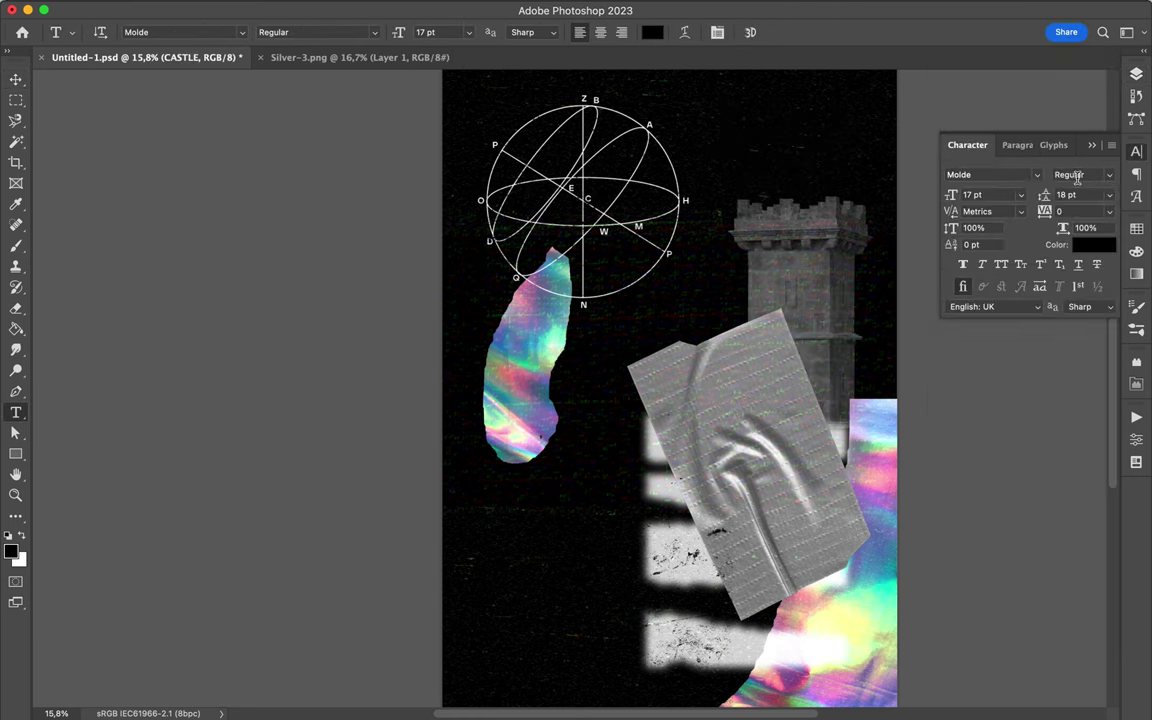
left_click(1035, 175)
type("Basier")
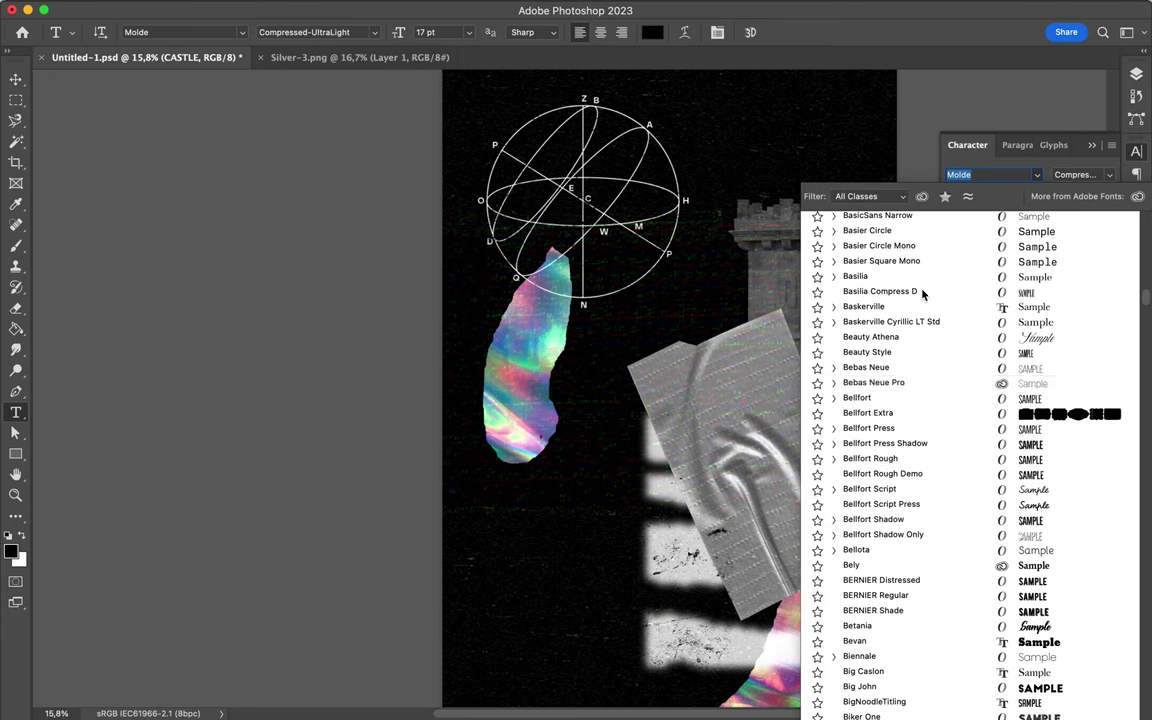
key("Escape")
left_click(1136, 74)
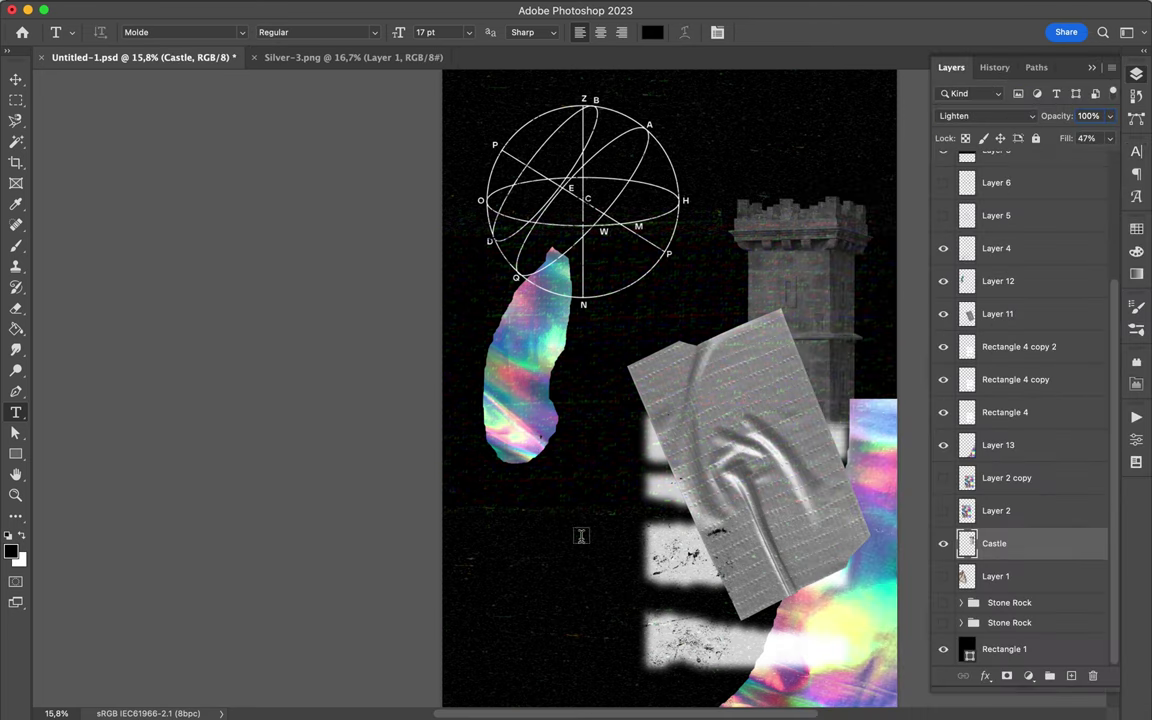
type("ffffff")
key("Return")
key("Return")
left_click(1136, 74)
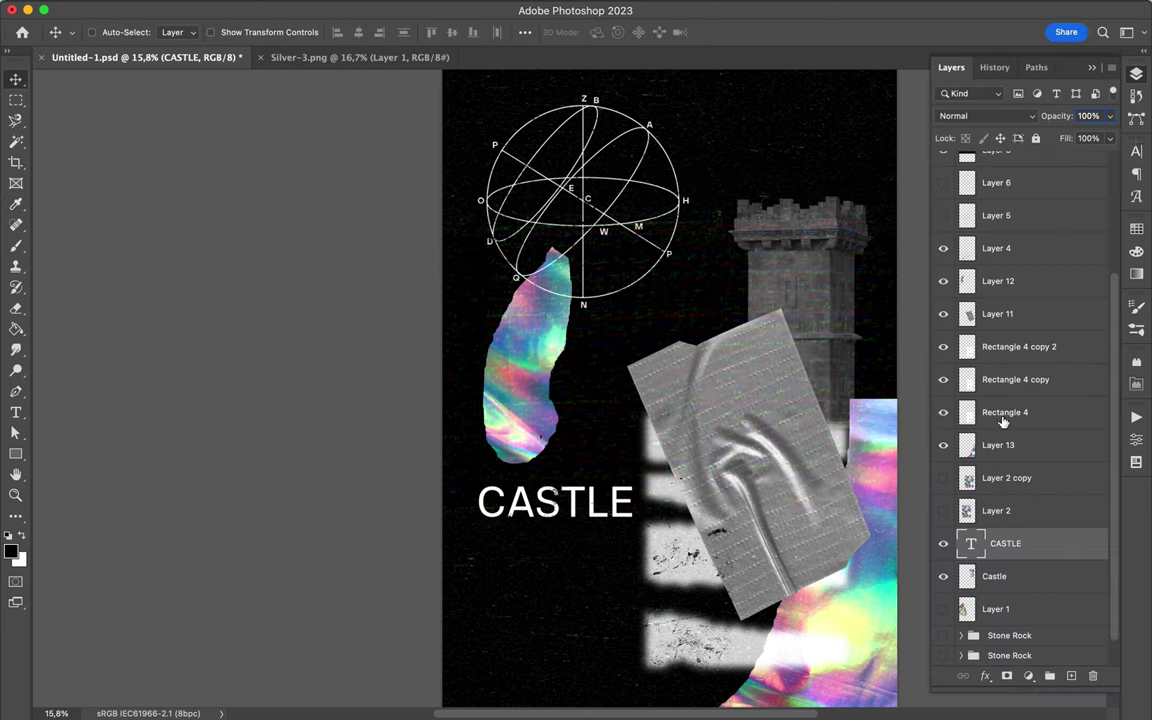
Set 'castle' in Basier Circle Mono Medium and shift it up and to the right.
left_click(1136, 151)
left_click(1037, 175)
type("Basier Circle")
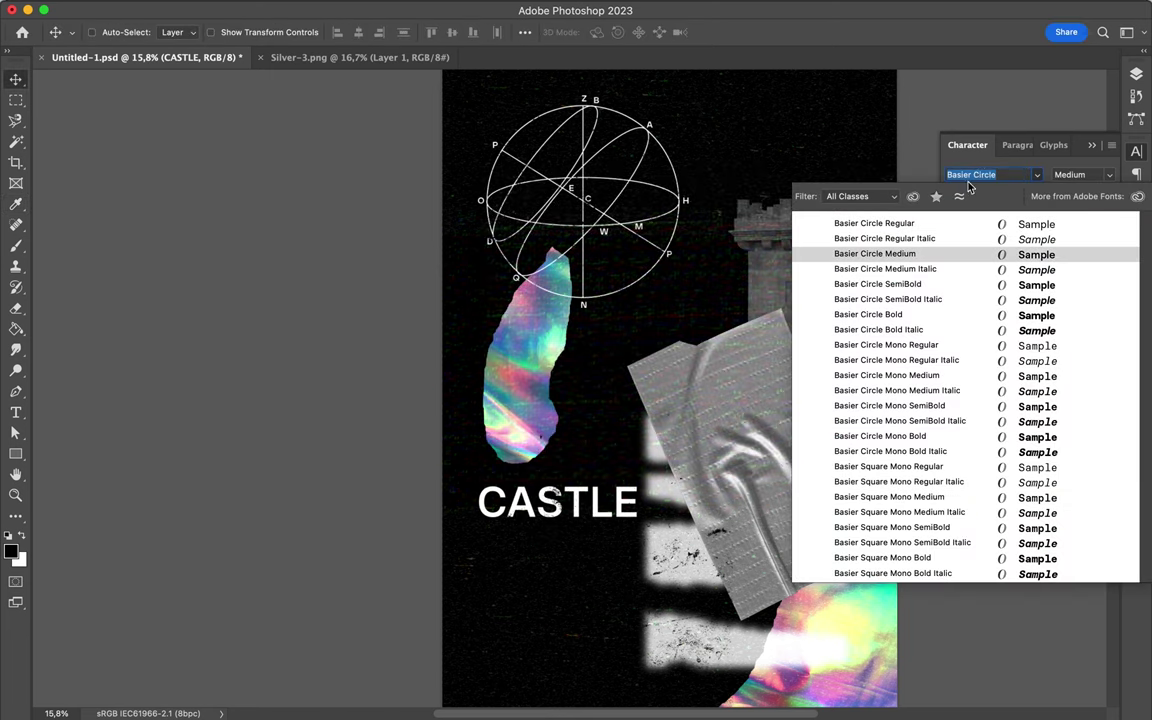
left_click(880, 375)
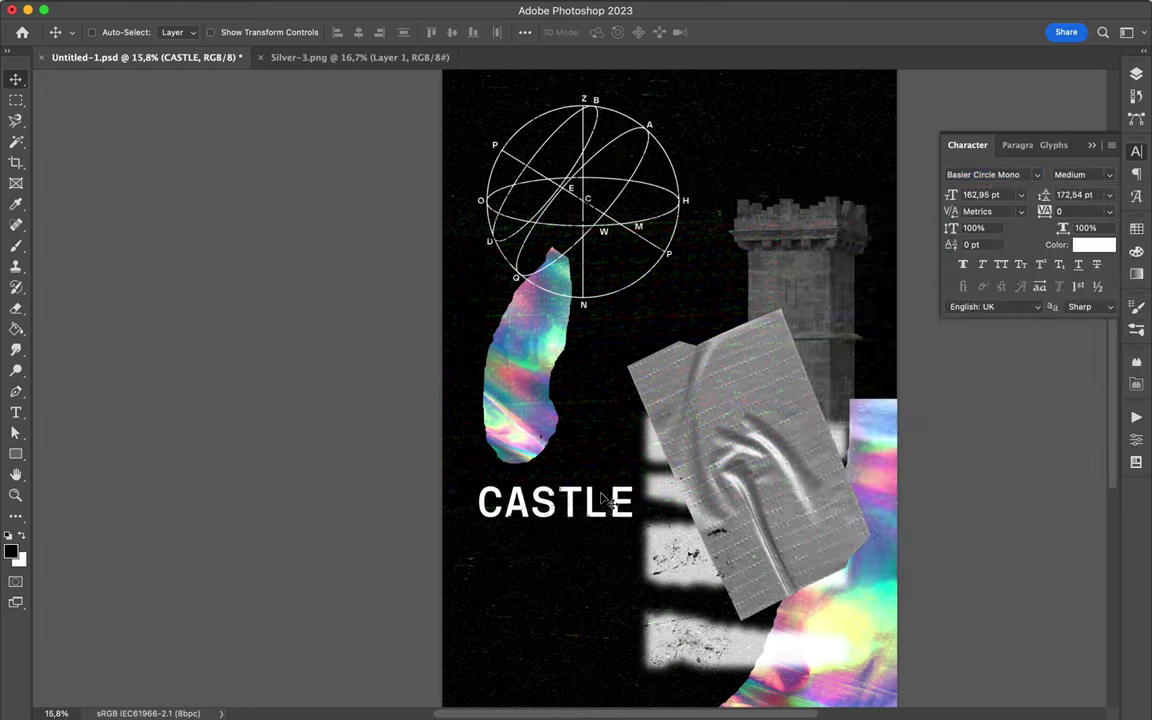
double_click(581, 505)
key("Escape")
key("v")
left_click_drag(549, 512, 597, 484)
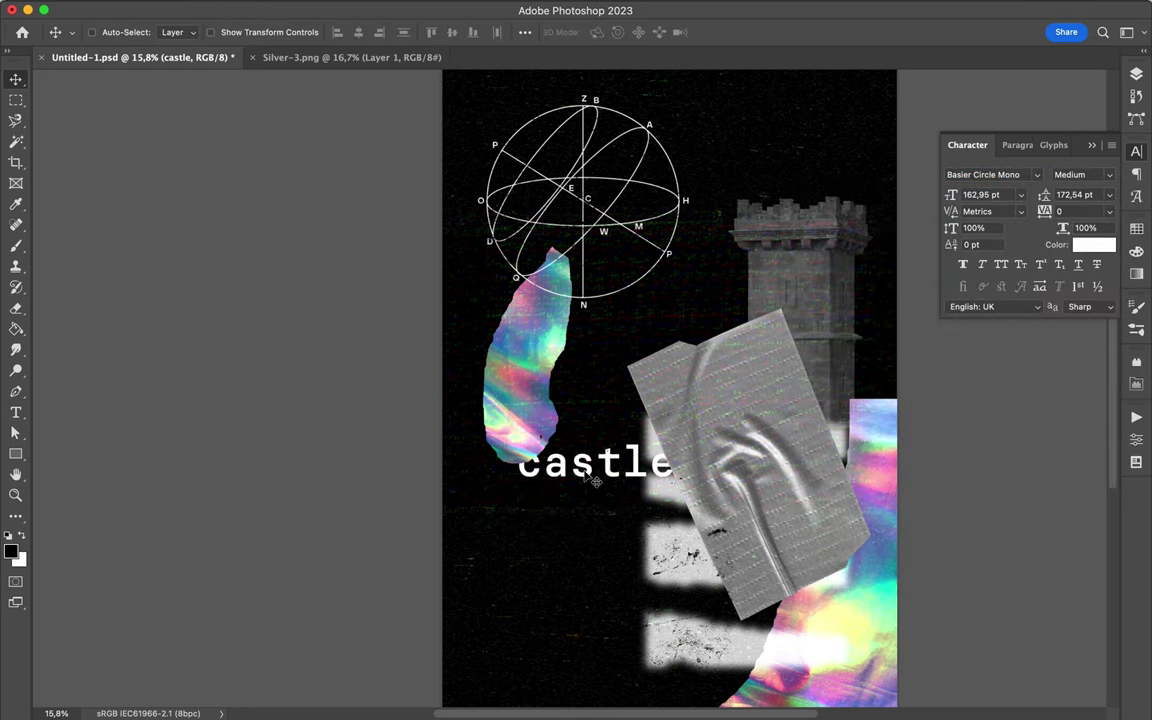
double_click(592, 549)
type("FUTUR")
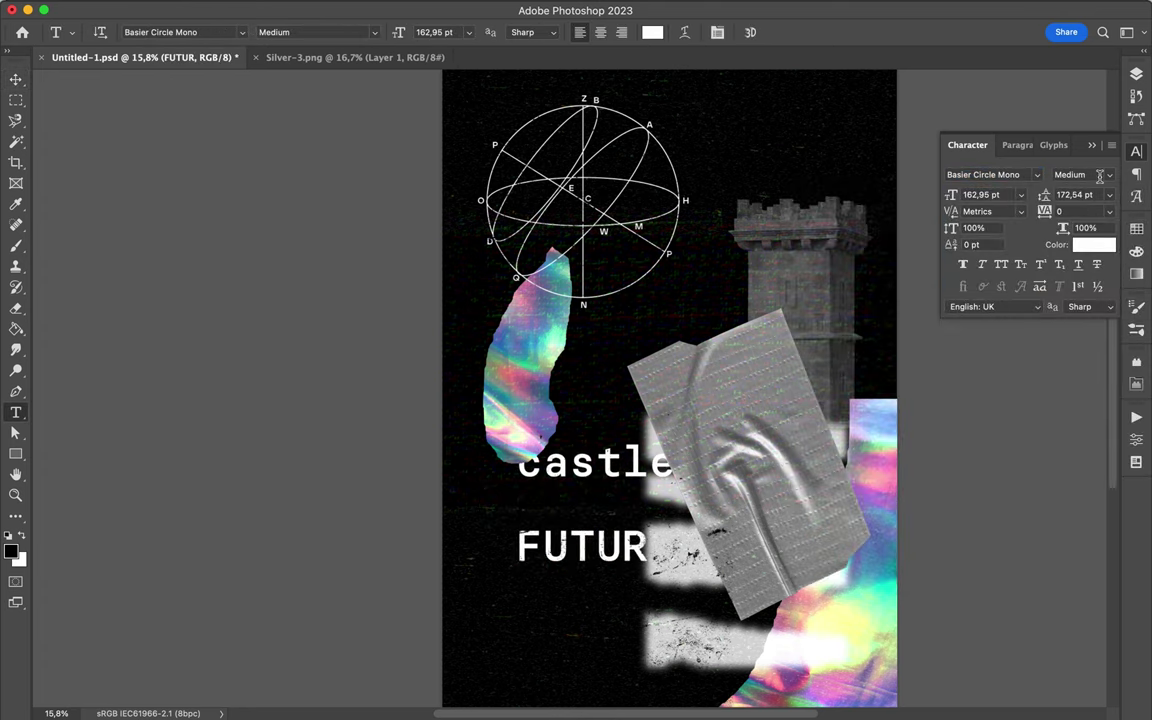
Browse the font family list down to the pixel font Unibody 8 Pro and apply it to FUTUR.
left_click(1037, 174)
scroll(854, 489, "down", 10)
scroll(854, 489, "down", 15)
scroll(893, 651, "down", 3)
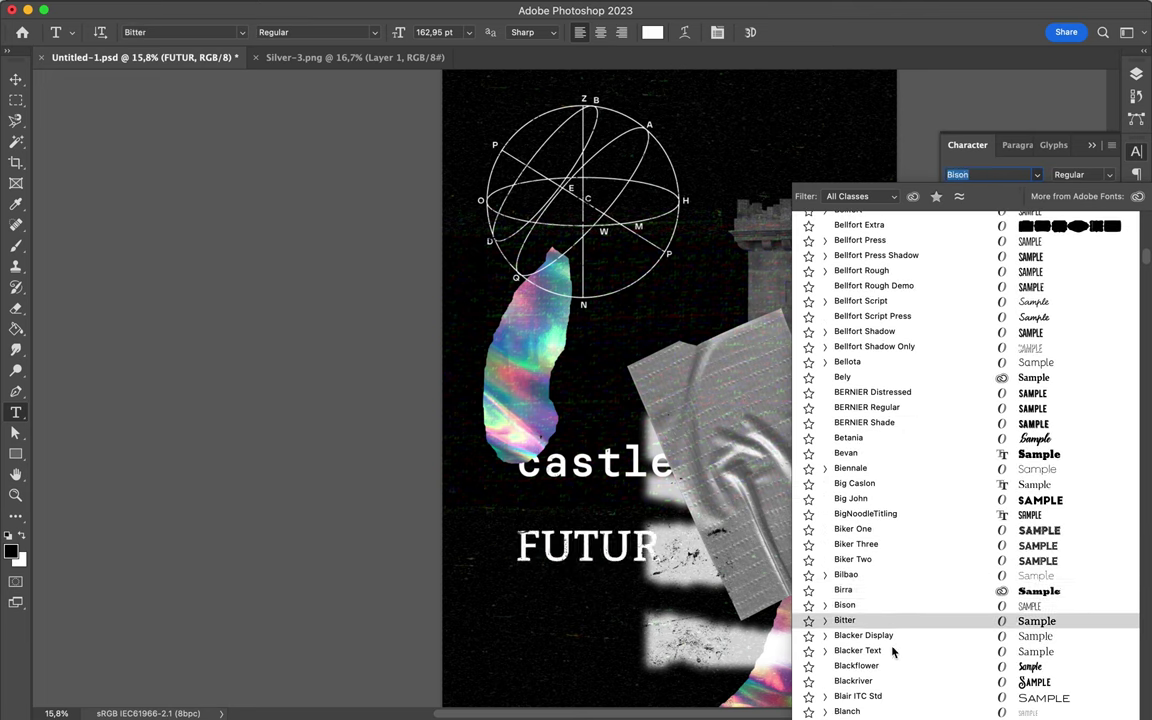
scroll(893, 651, "down", 9)
scroll(890, 586, "down", 15)
scroll(887, 520, "down", 12)
scroll(890, 600, "down", 17)
scroll(866, 496, "down", 10)
scroll(860, 600, "down", 10)
scroll(841, 681, "down", 10)
scroll(838, 597, "down", 10)
scroll(835, 620, "down", 10)
scroll(850, 580, "down", 10)
scroll(872, 510, "down", 15)
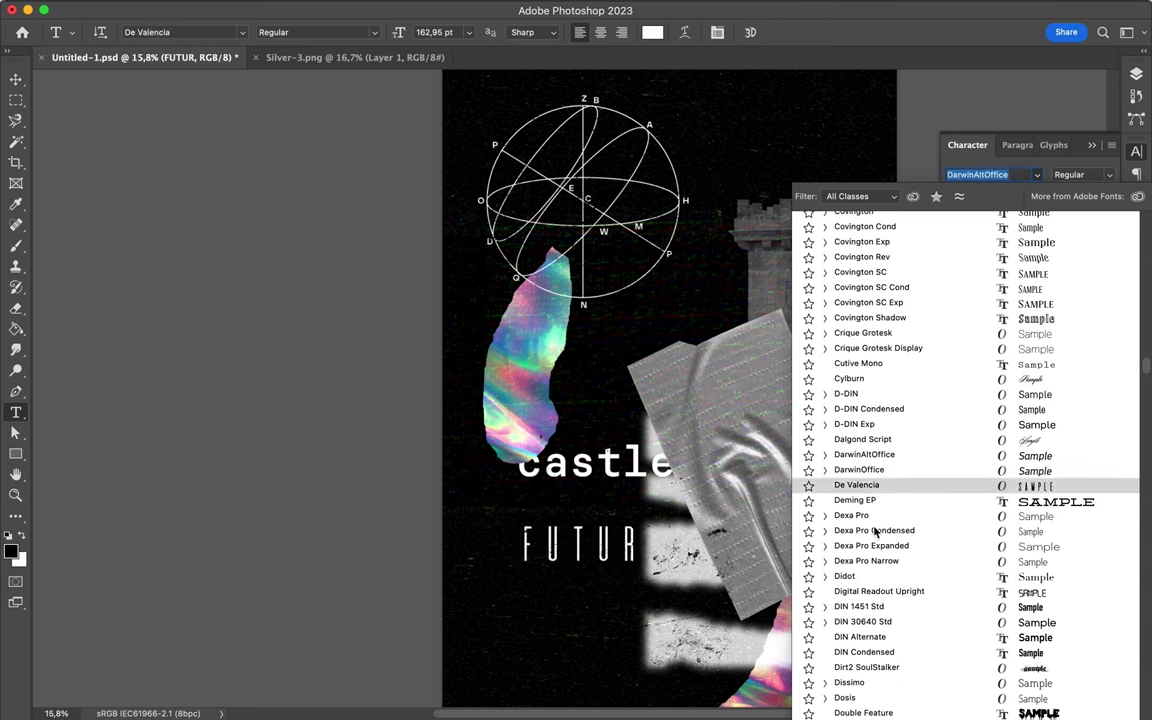
scroll(877, 503, "down", 10)
scroll(870, 540, "down", 15)
scroll(860, 470, "down", 15)
scroll(858, 550, "down", 10)
scroll(852, 450, "down", 10)
scroll(845, 520, "down", 3)
scroll(850, 560, "down", 8)
scroll(855, 530, "down", 10)
scroll(855, 520, "down", 10)
scroll(850, 560, "down", 8)
scroll(850, 560, "down", 20)
scroll(845, 580, "down", 15)
scroll(840, 598, "down", 5)
scroll(840, 598, "down", 15)
scroll(848, 545, "down", 10)
scroll(848, 650, "down", 15)
scroll(860, 560, "down", 8)
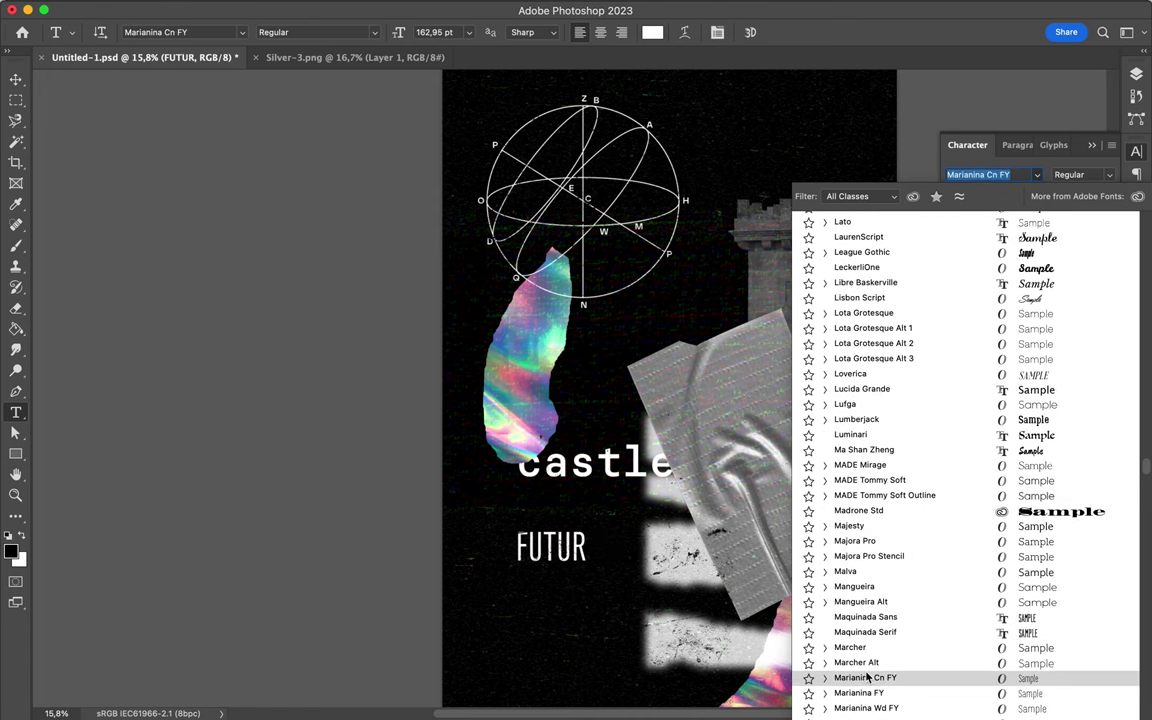
scroll(868, 678, "down", 10)
scroll(850, 640, "down", 9)
scroll(858, 610, "down", 10)
scroll(856, 520, "down", 16)
scroll(870, 430, "down", 5)
scroll(840, 480, "down", 8)
scroll(850, 560, "down", 10)
scroll(860, 590, "down", 10)
scroll(853, 588, "down", 10)
scroll(853, 627, "down", 10)
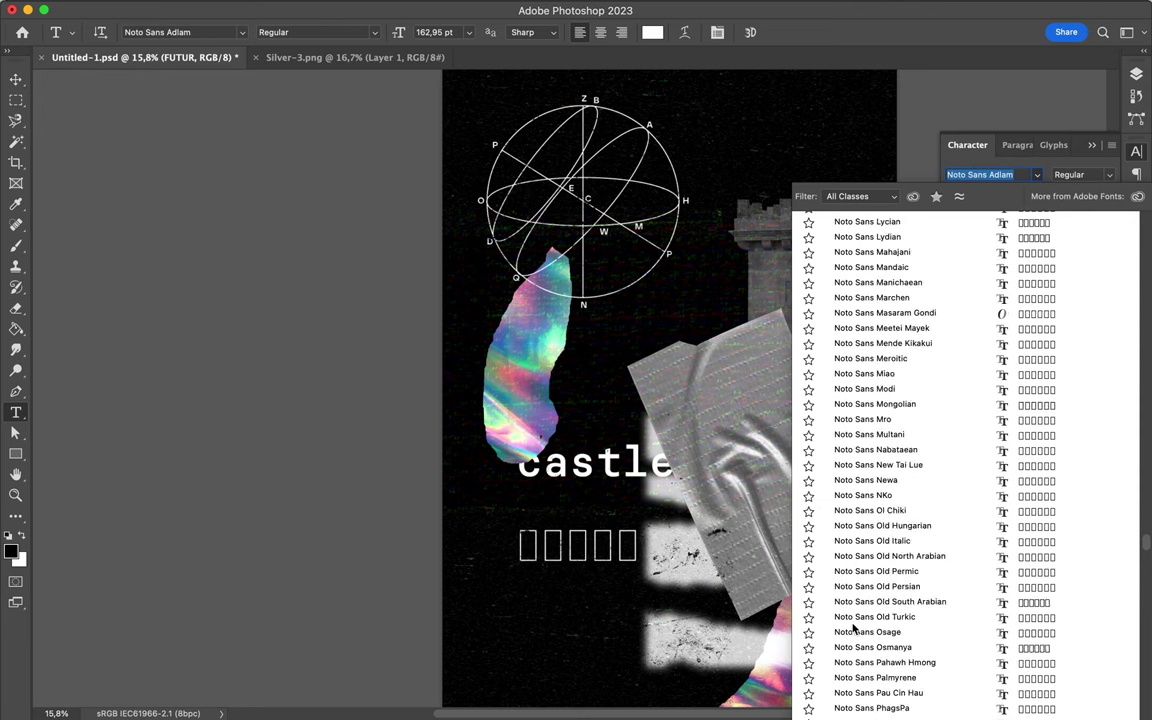
scroll(840, 660, "down", 5)
scroll(830, 560, "down", 8)
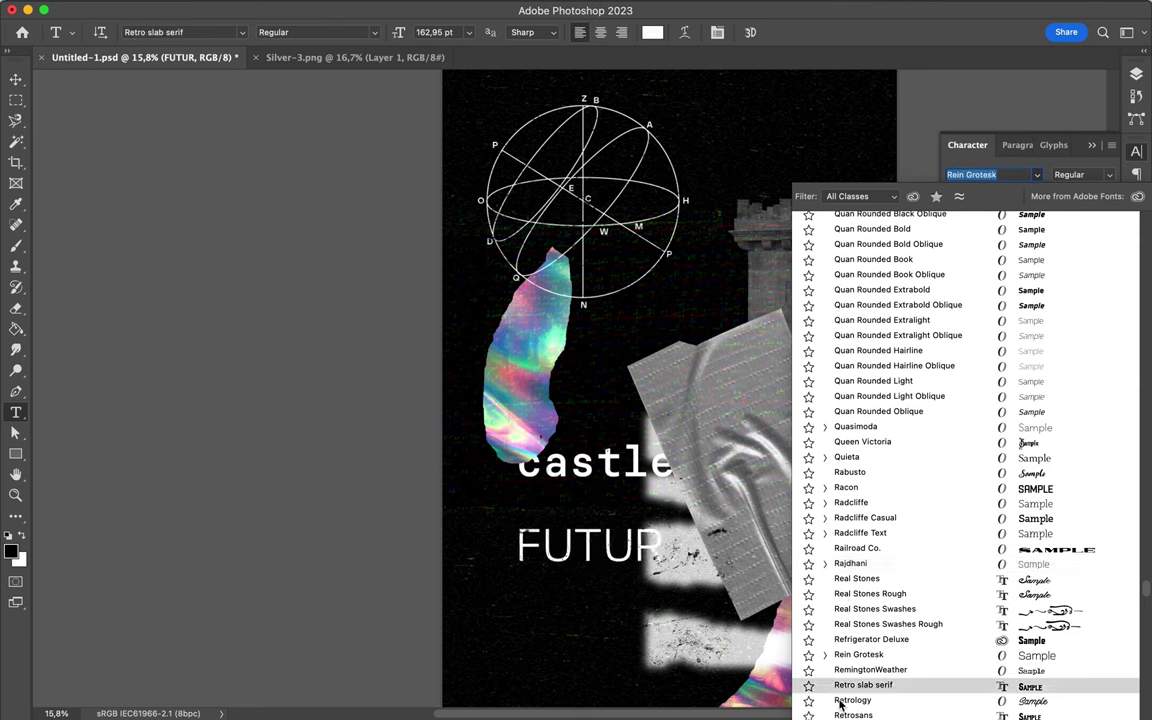
scroll(850, 660, "down", 4)
scroll(870, 630, "down", 8)
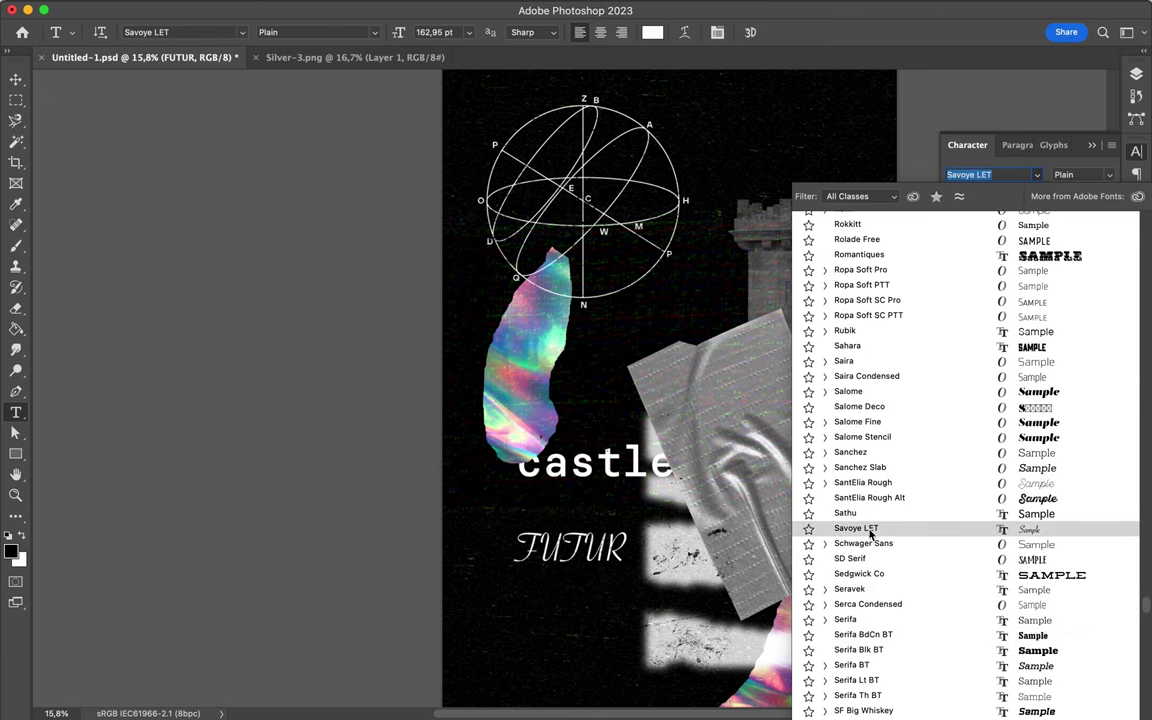
scroll(856, 672, "down", 5)
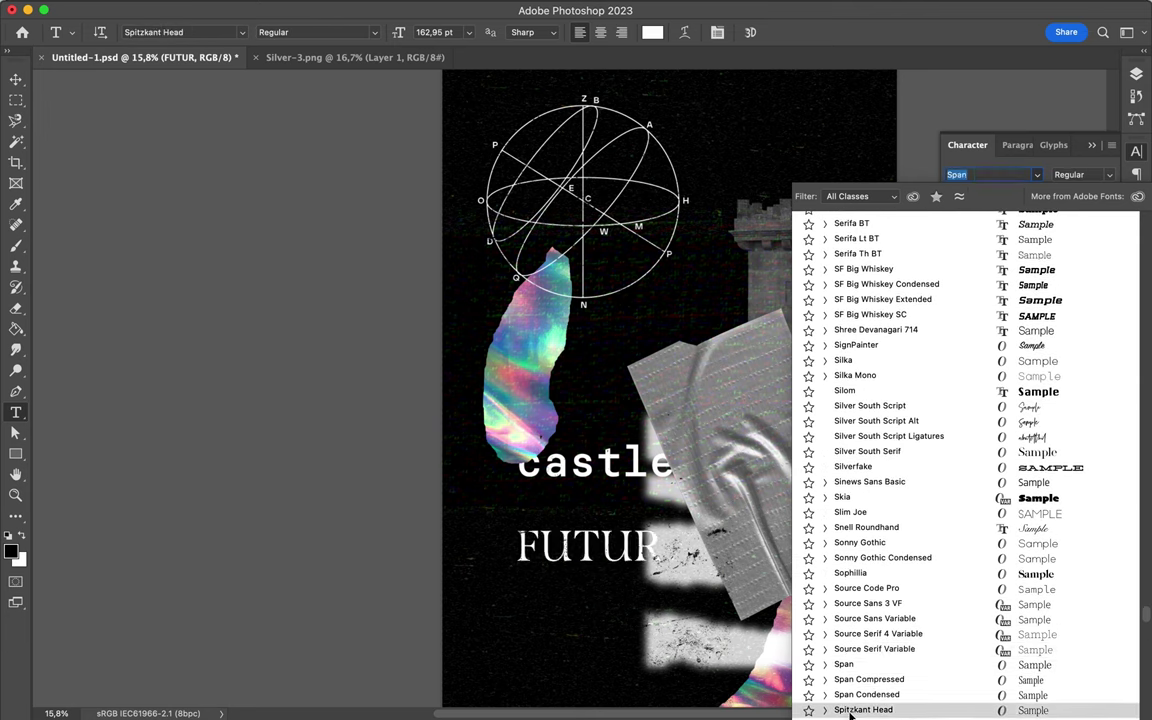
scroll(850, 700, "down", 6)
scroll(845, 632, "down", 4)
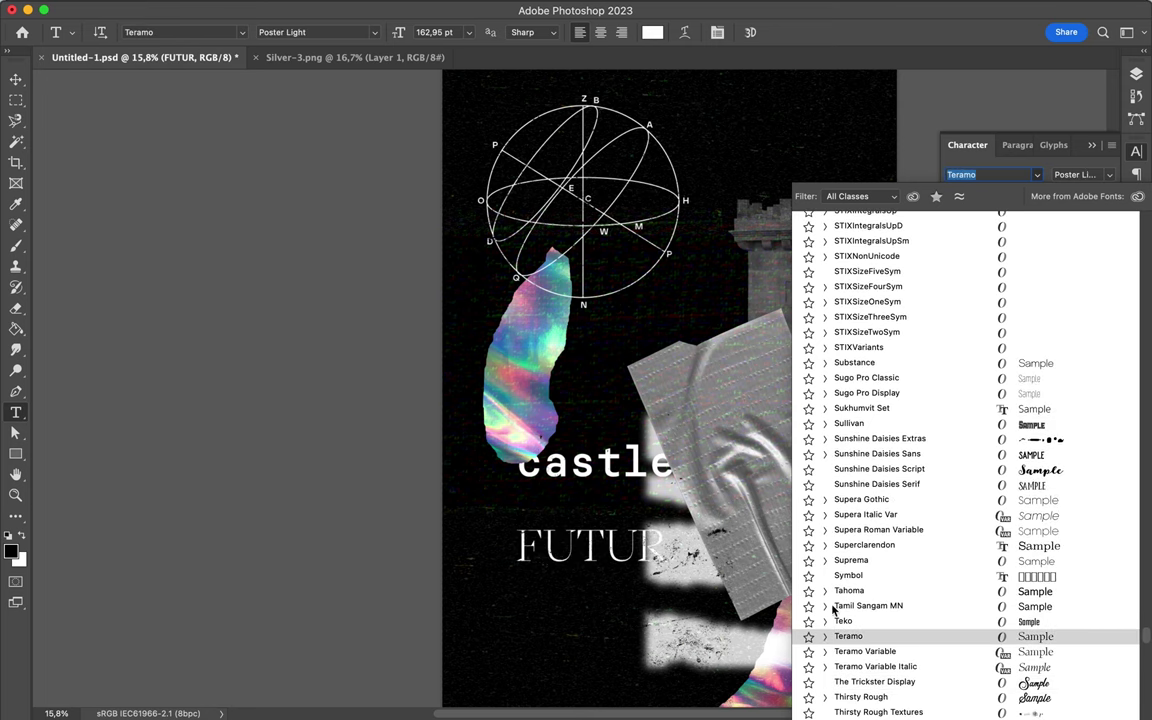
scroll(838, 640, "down", 5)
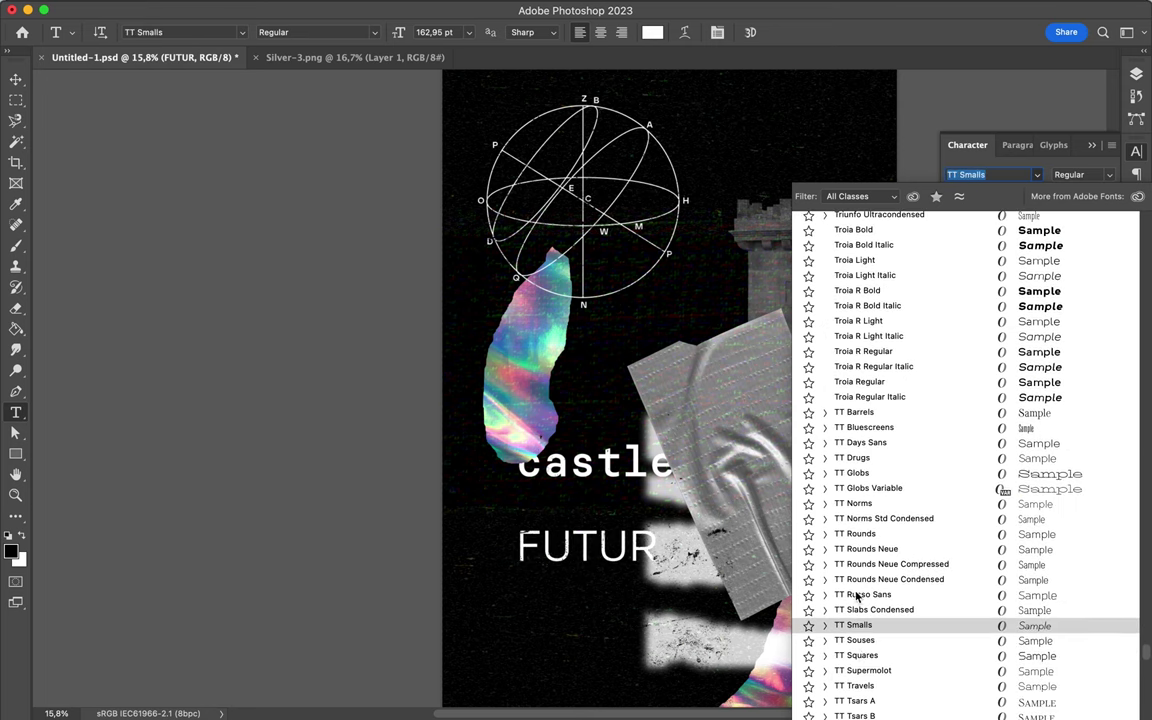
scroll(845, 640, "down", 6)
left_click(861, 607)
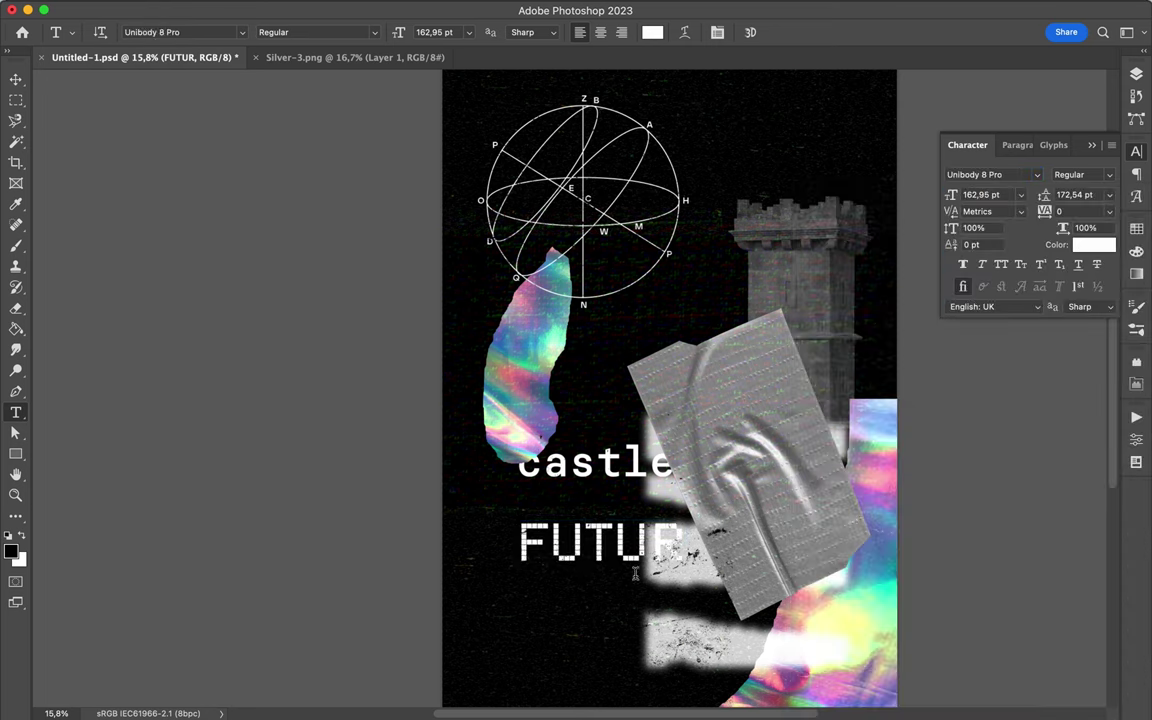
Rotate FUTUR 90° to run vertically, stretch it much taller, and move it upper right.
key("ctrl+t")
left_click_drag(670, 580, 560, 640)
left_click_drag(592, 490, 592, 325)
key("Return")
key("v")
mouse_move(545, 405)
left_mouse_down()
mouse_move(714, 170)
mouse_move(484, 410)
left_mouse_up()
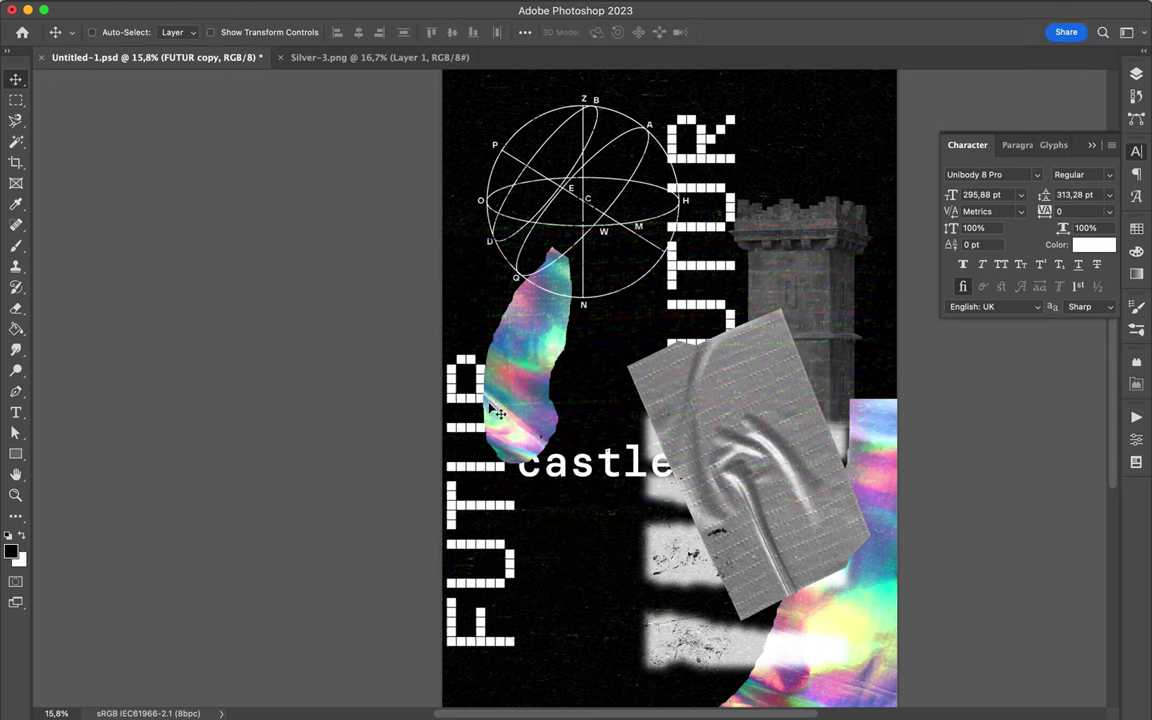
key("ctrl+z")
key("F7")
Move the FUTUR layer above Layer 11 and position it over the tower.
left_click(1005, 581)
scroll(1010, 500, "down", 3)
left_click(1040, 512)
left_click_drag(1003, 512, 1000, 268)
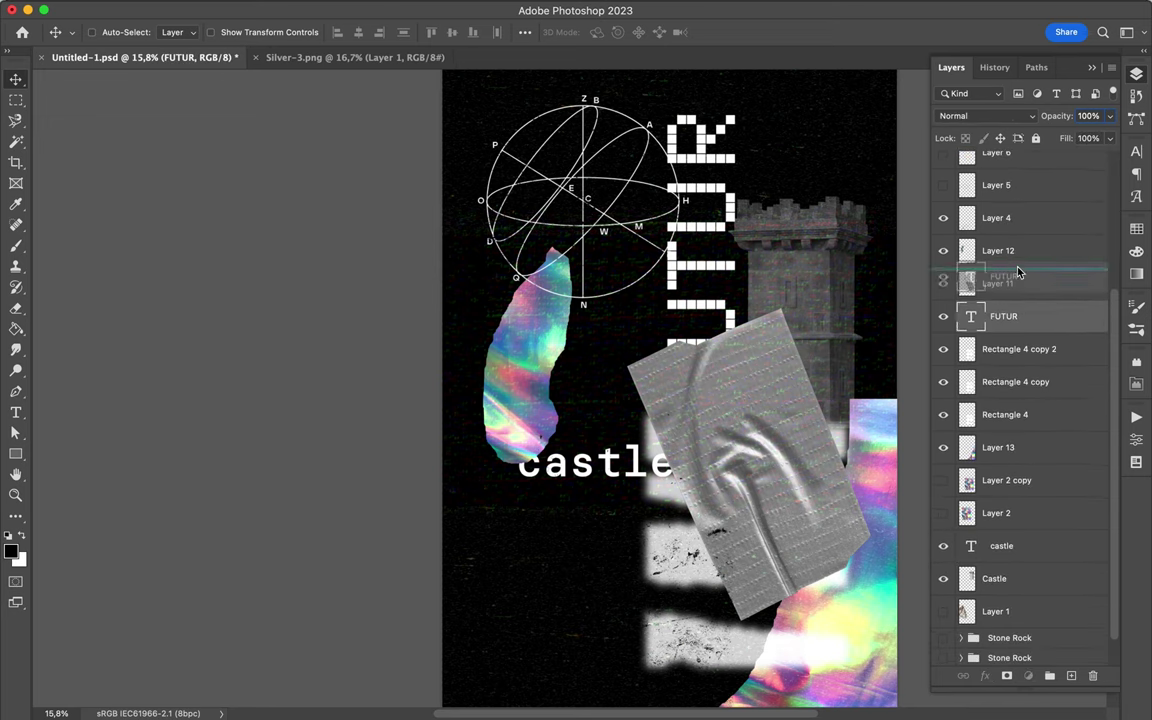
left_click_drag(750, 385, 775, 433)
Show the first Stone Rock group and rotate the rock about 134°.
scroll(1055, 454, "down", 3)
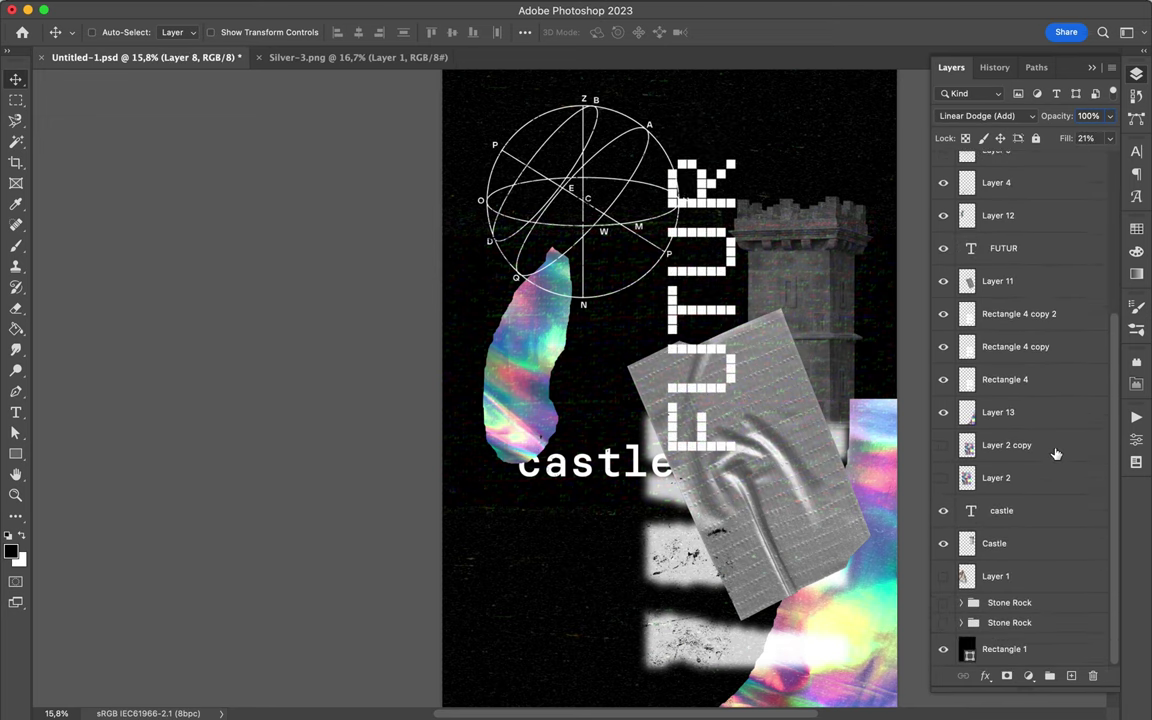
left_click(1000, 543)
left_click(1010, 602)
key("ctrl+t")
mouse_move(620, 640)
left_mouse_down()
mouse_move(657, 572)
mouse_move(543, 510)
left_mouse_up()
key("Return")
left_click(961, 602)
Show the second Stone Rock group and move its rock onto the tower top.
left_click(943, 642)
left_click(1010, 620)
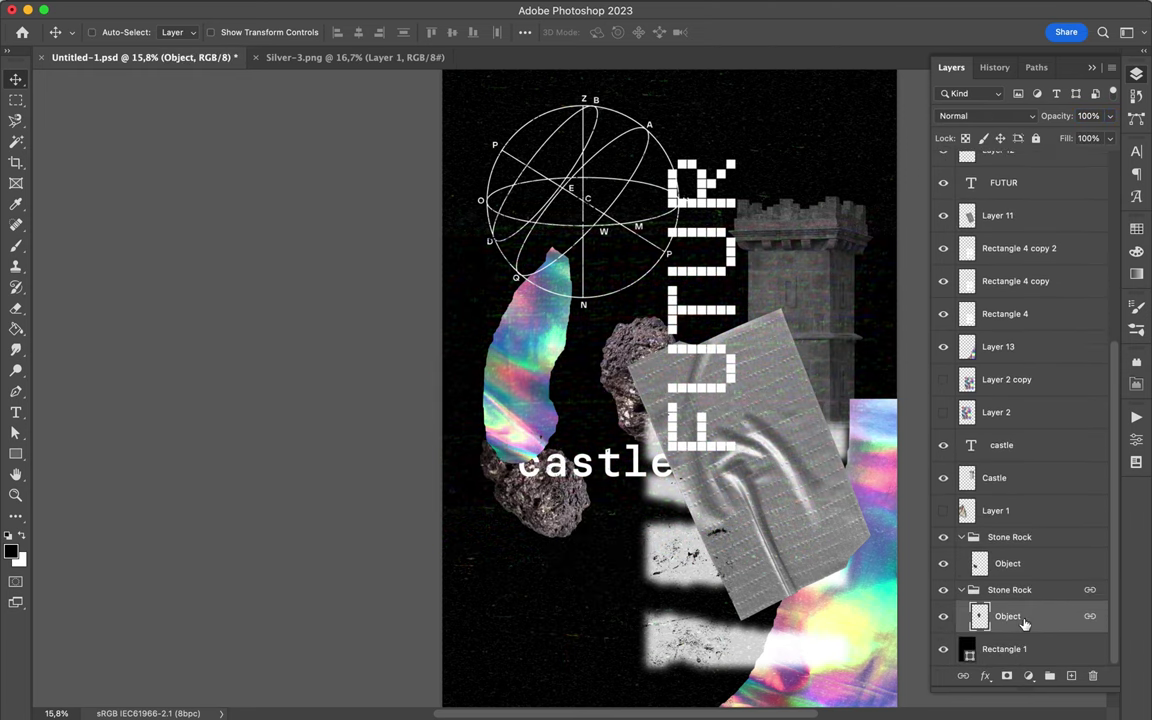
key("ctrl+t")
left_click_drag(574, 342, 790, 180)
key("Return")
Nudge the 'castle' text slightly up and to the right.
left_click(762, 385)
scroll(1000, 500, "down", 5)
key("ctrl+t")
key("Escape")
left_click(1000, 445)
key("ctrl+t")
key("Return")
left_click_drag(612, 465, 636, 437)
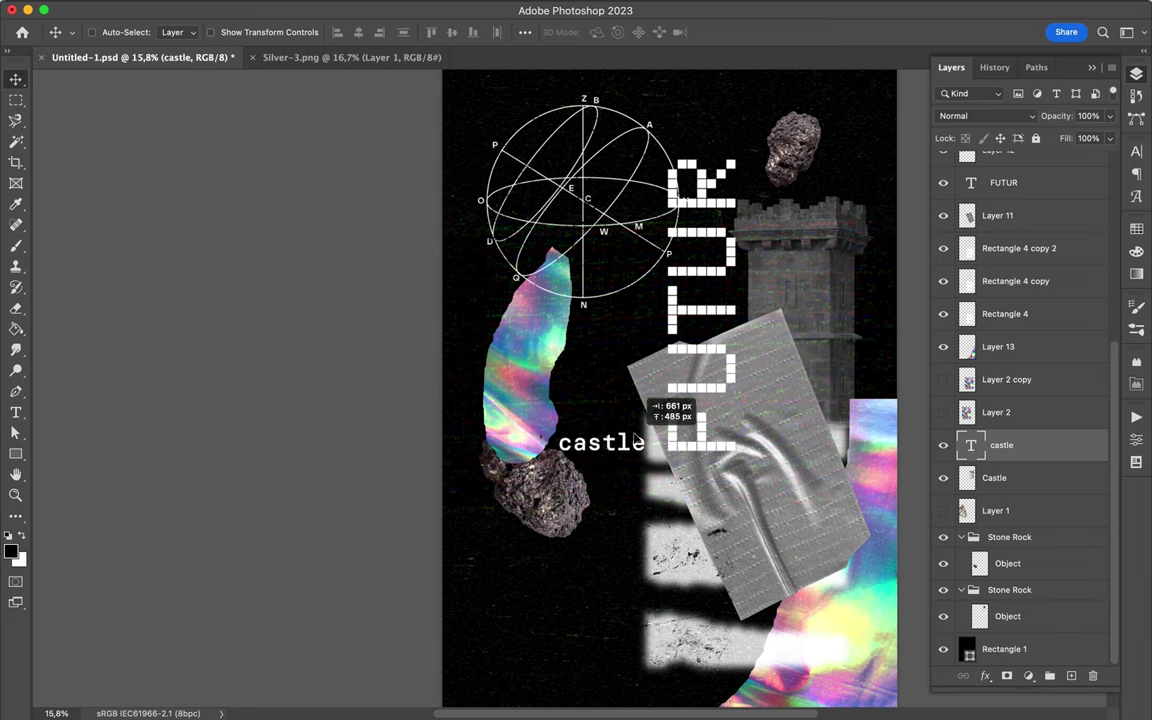
key("ctrl+t")
key("Return")
Shrink FUTUR to 62.82%, lower its layer, and show holographic Layer 2 copy.
left_click(640, 440)
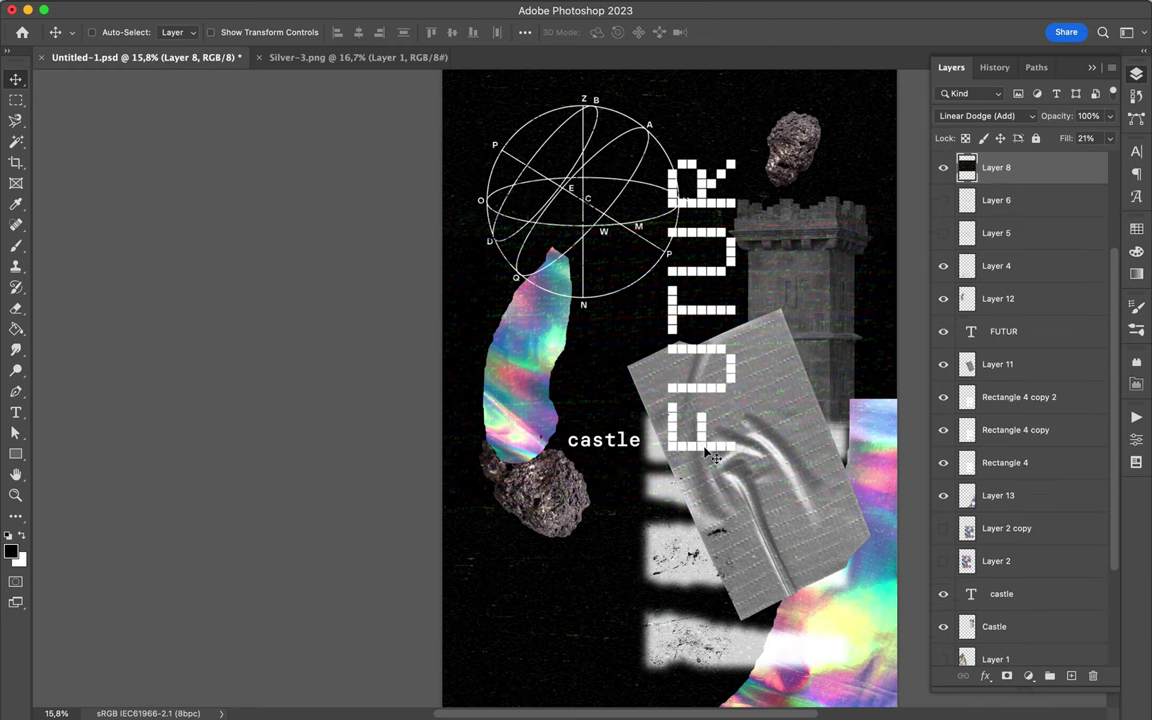
scroll(1005, 521, "down", 3)
left_click(1003, 193)
key("ctrl+t")
left_click_drag(736, 450, 728, 340)
key("Return")
left_click_drag(1003, 193, 1013, 242)
left_click(800, 143, "ctrl")
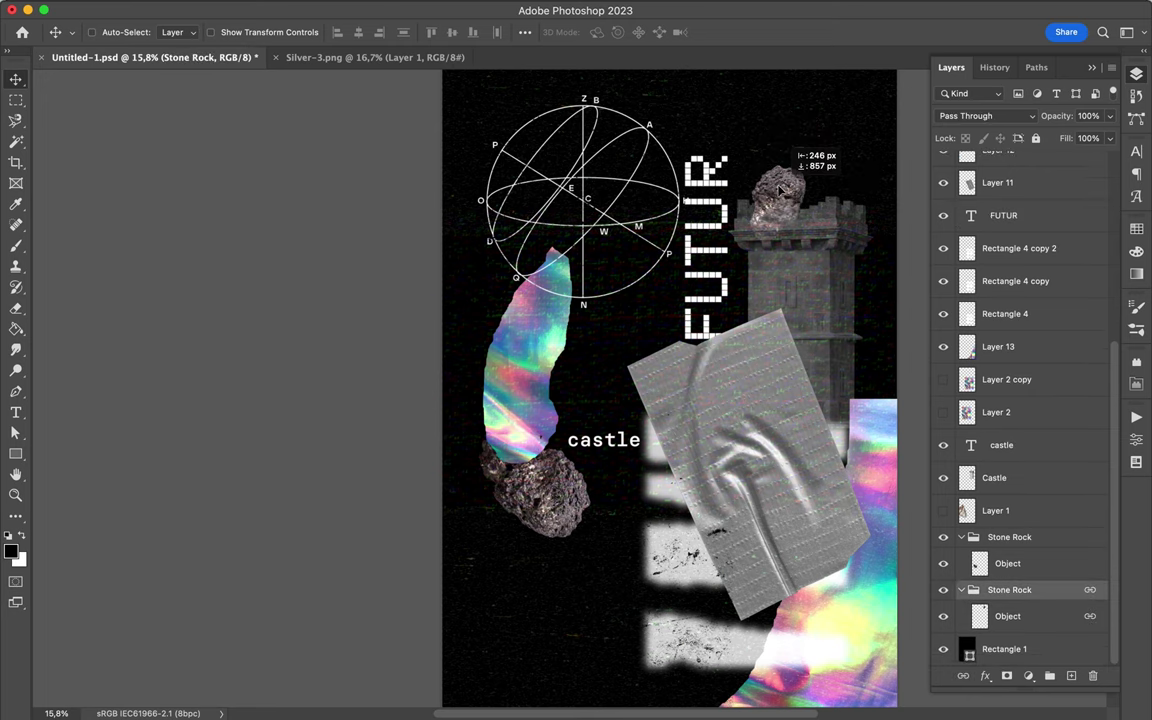
left_click(943, 510)
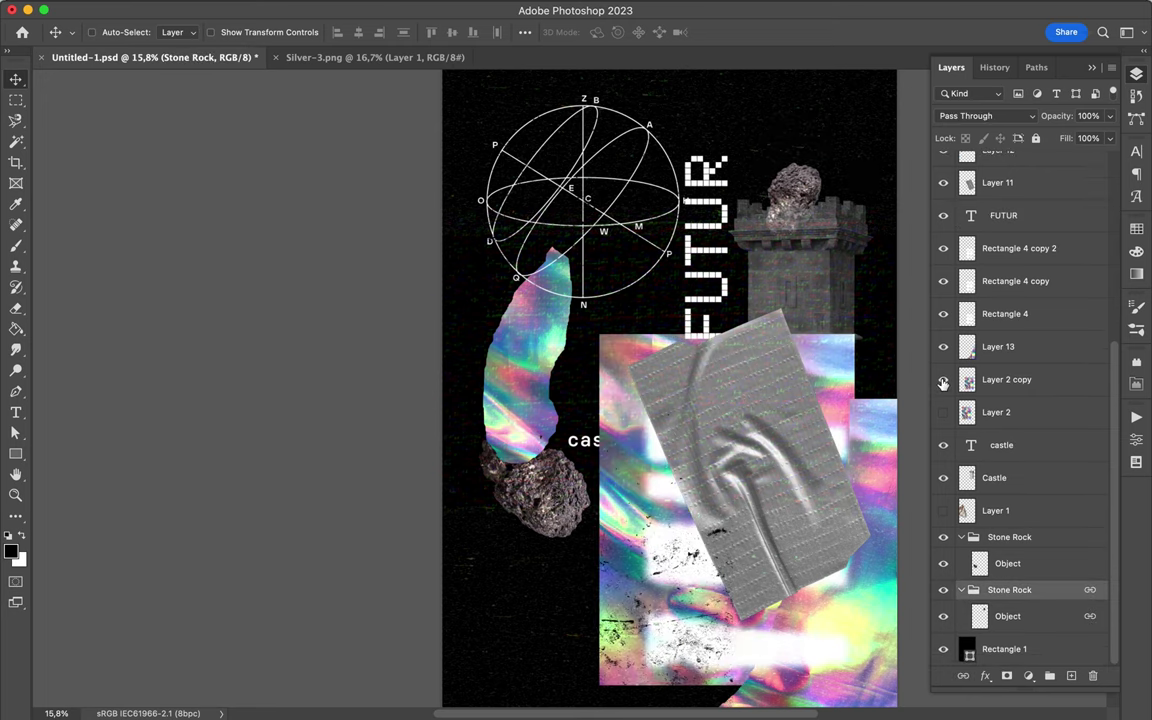
Remove the duplicate holographic foil layer, Layer 2 copy.
left_click(994, 477)
left_click(995, 510)
left_click(1006, 379)
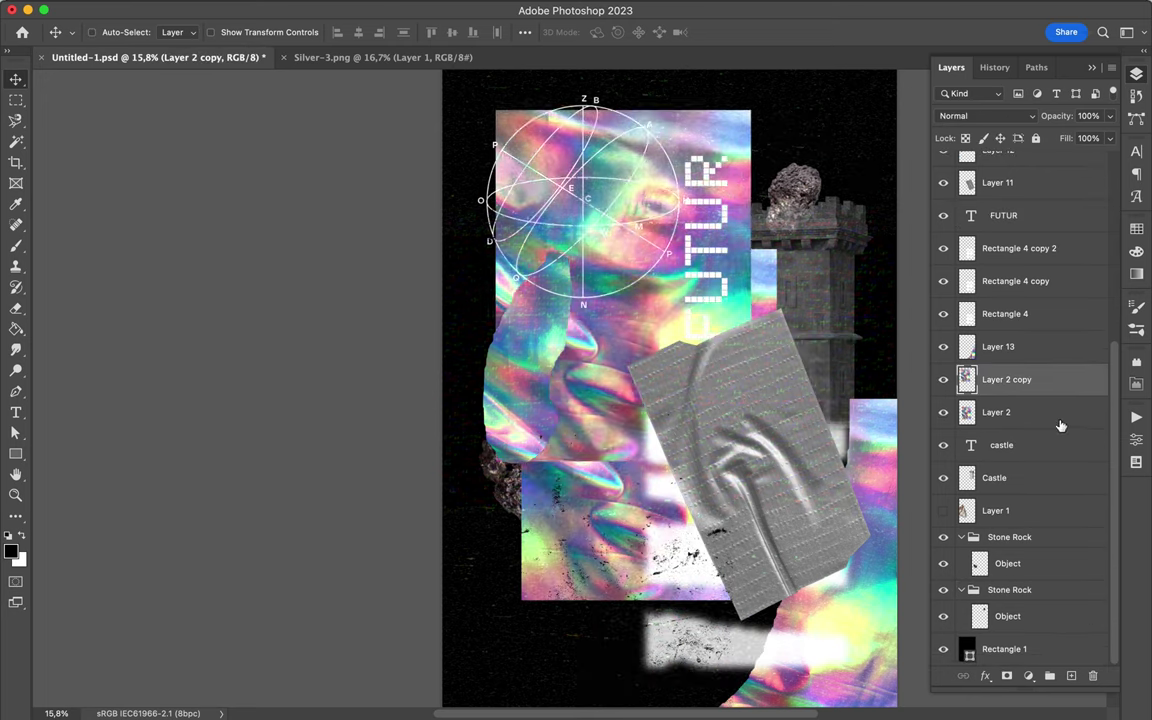
key("ctrl+e")
Cut a shard of the holographic foil onto its own layer and hide the full foil.
left_click(943, 510)
double_click(944, 415)
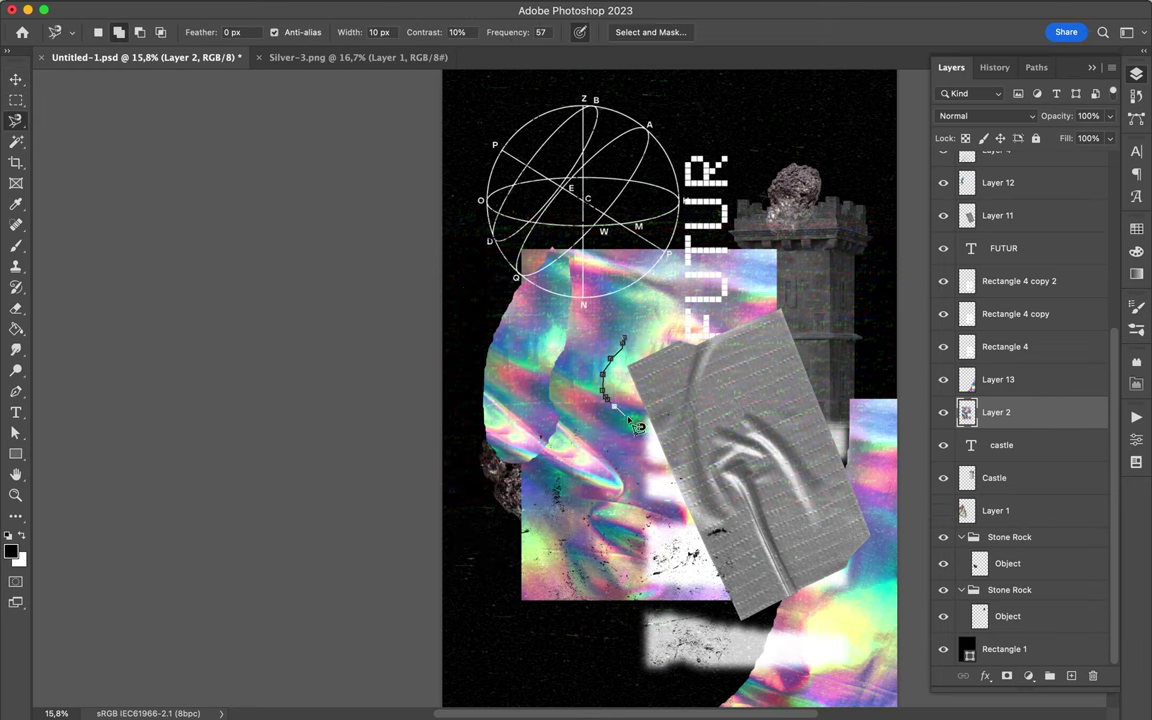
key("ctrl+j")
left_click_drag(633, 347, 752, 120)
left_click(943, 445)
scroll(968, 345, "up", 3)
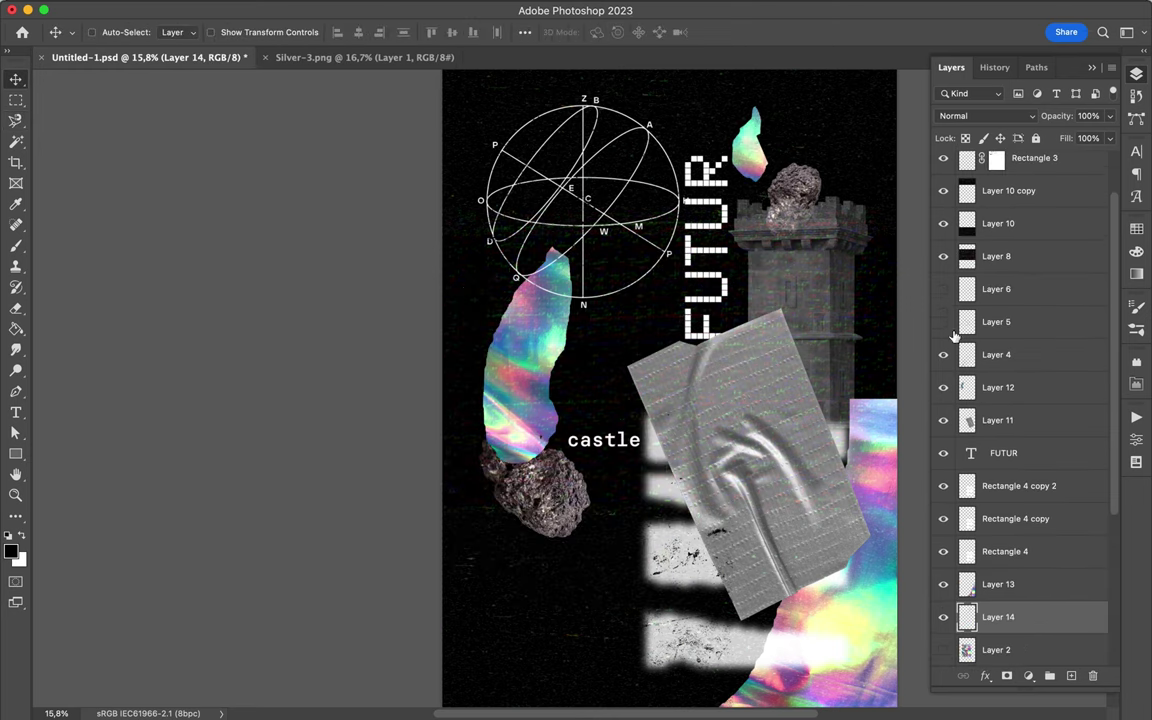
Try a rectangle on Layer 5, undo it, and show Layer 2 again.
left_click(996, 321)
key("u")
mouse_move(475, 316)
left_mouse_down()
mouse_move(856, 532)
mouse_move(850, 278)
left_mouse_up()
left_click(1136, 74)
key("ctrl+z")
left_click(1136, 74)
Resize and rotate Layer 2, then restack it just below Layer 6.
left_click(996, 419)
left_click(943, 419)
key("ctrl+t")
key("Return")
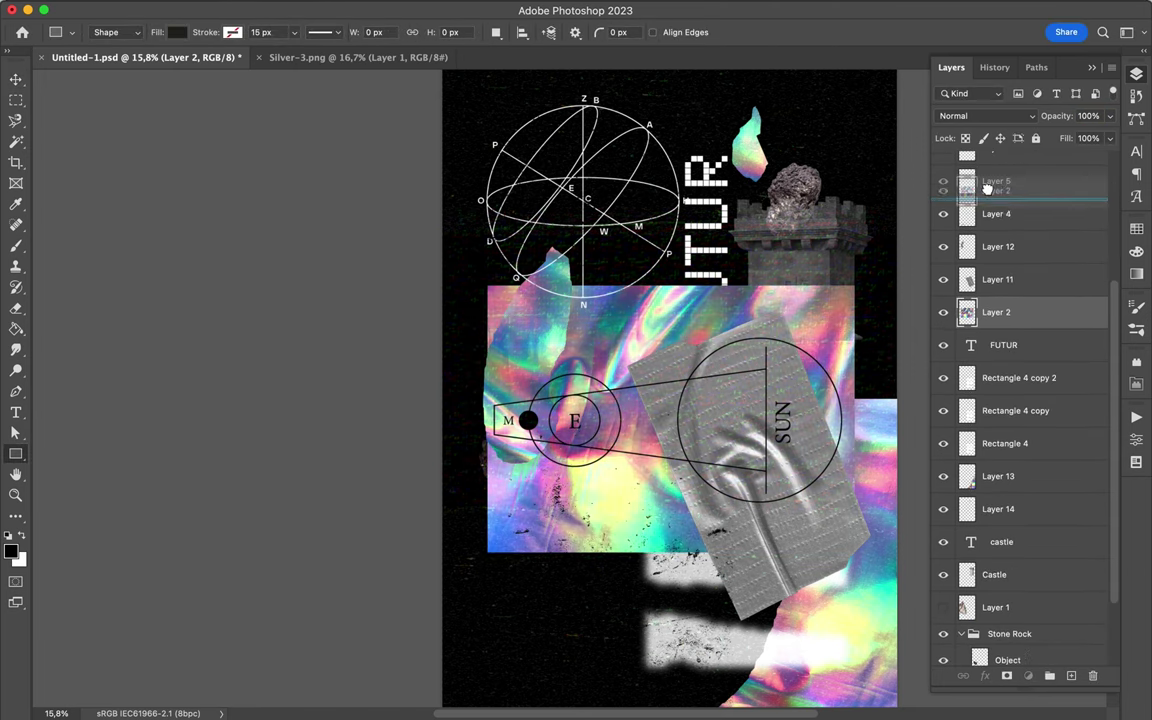
left_click_drag(996, 419, 1010, 417)
Turn the SUN orbit diagram upright and place it below the word castle.
left_click(560, 400)
key("Escape")
key("v")
key("ctrl+t")
left_click_drag(600, 430, 659, 433)
key("Return")
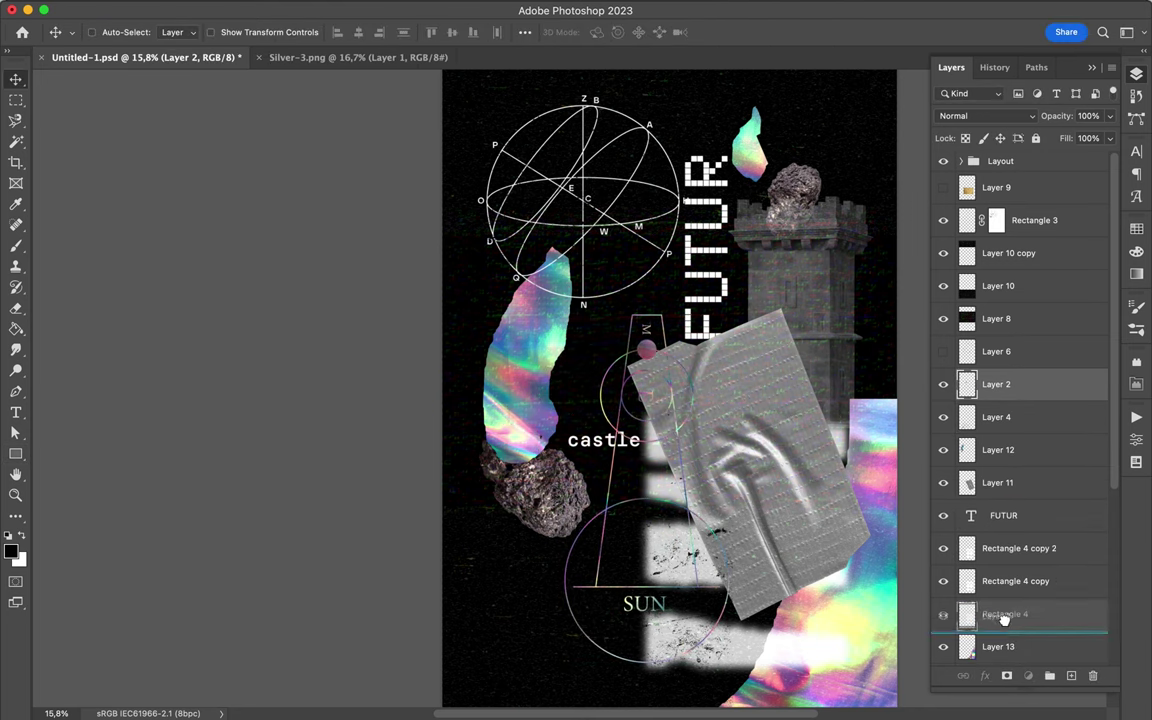
left_click_drag(1005, 598, 1000, 600)
left_click_drag(700, 460, 632, 497)
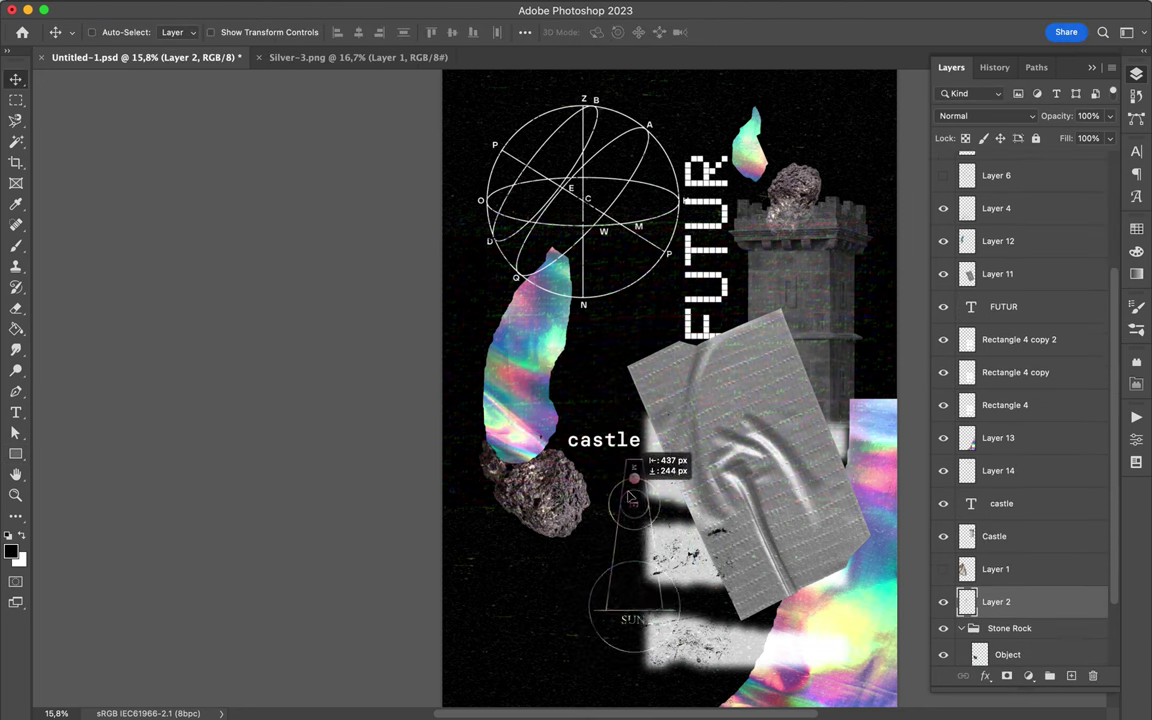
left_click(712, 562, "ctrl")
scroll(997, 507, "down", 2)
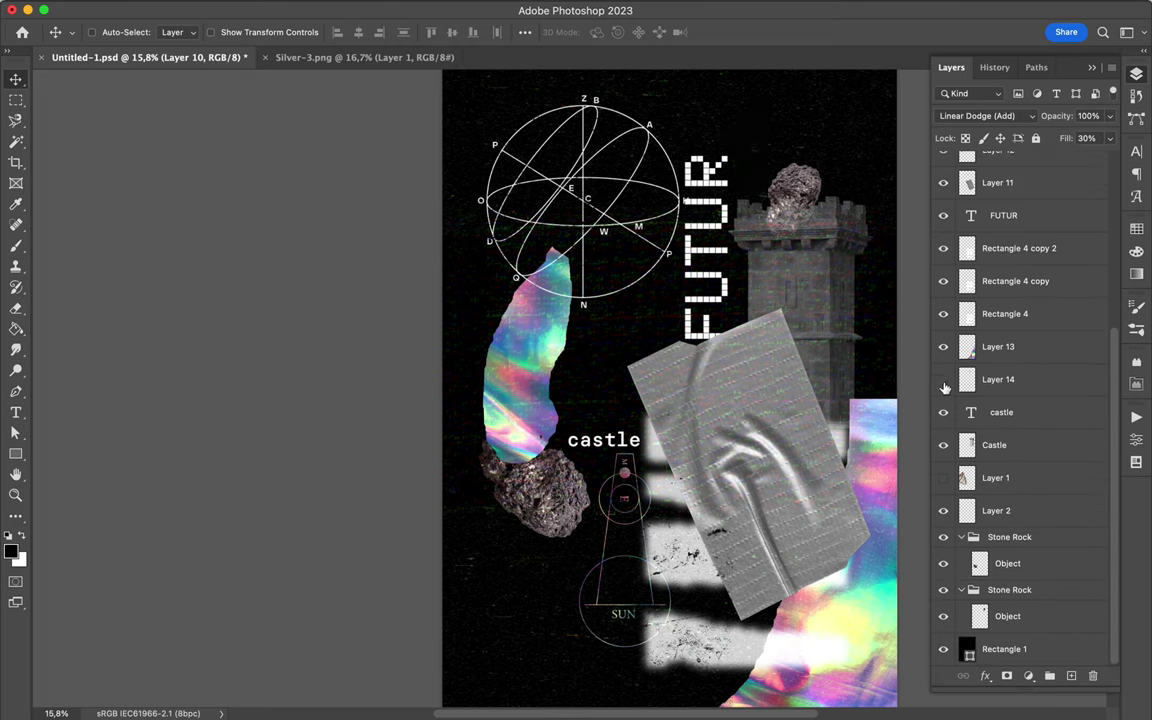
Shift the grunge Texture layer down over the silver tape.
scroll(948, 344, "up", 4)
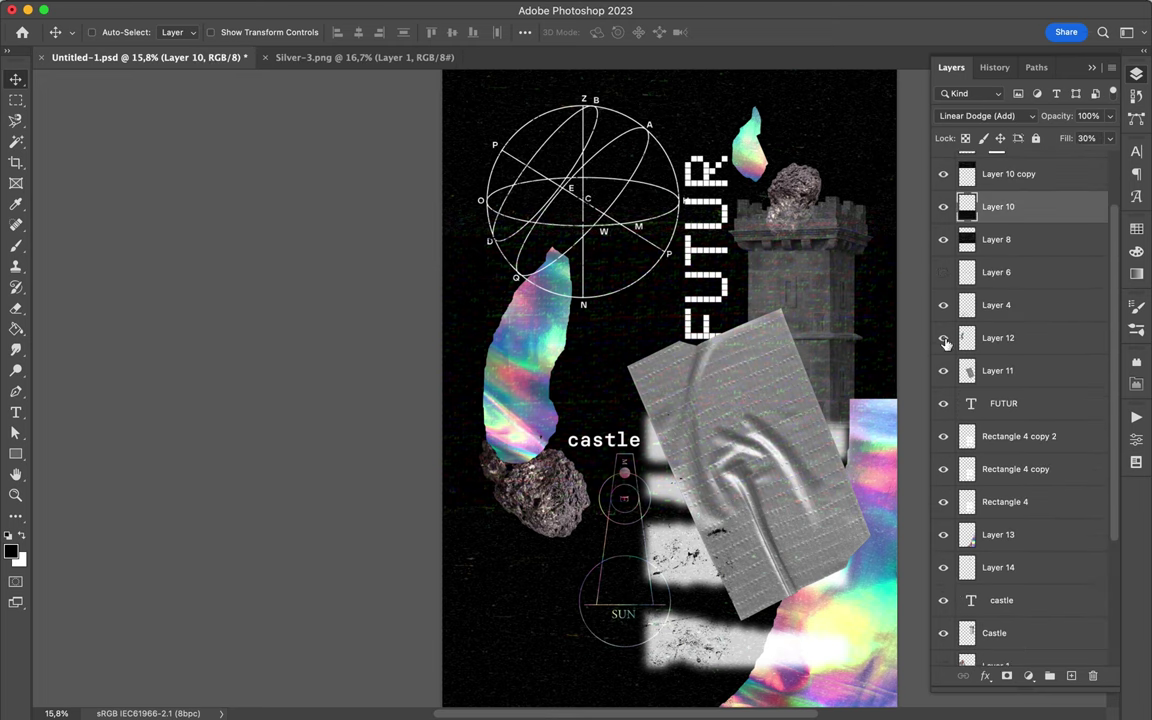
left_click(946, 305)
left_click_drag(850, 385, 856, 411)
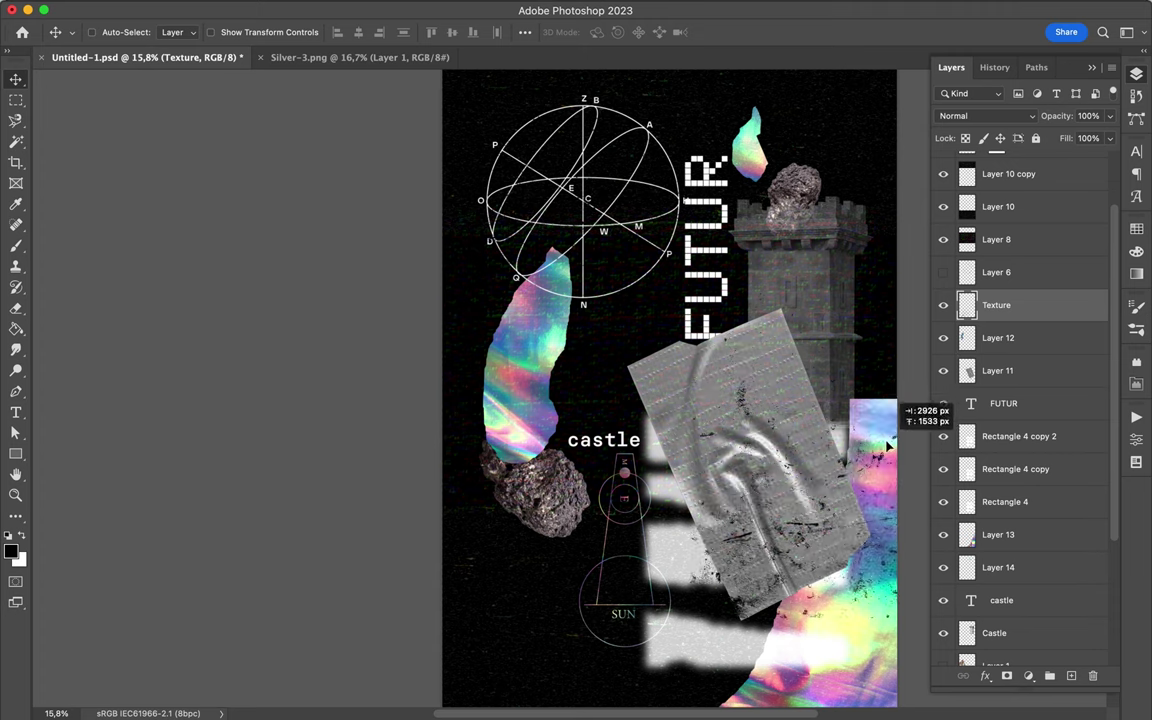
scroll(727, 415, "down", 1)
scroll(1000, 478, "down", 4)
Move the holographic Layer 13 copy to the top-left corner and choose the Mosaic filter.
left_click(995, 478)
scroll(1008, 473, "up", 2)
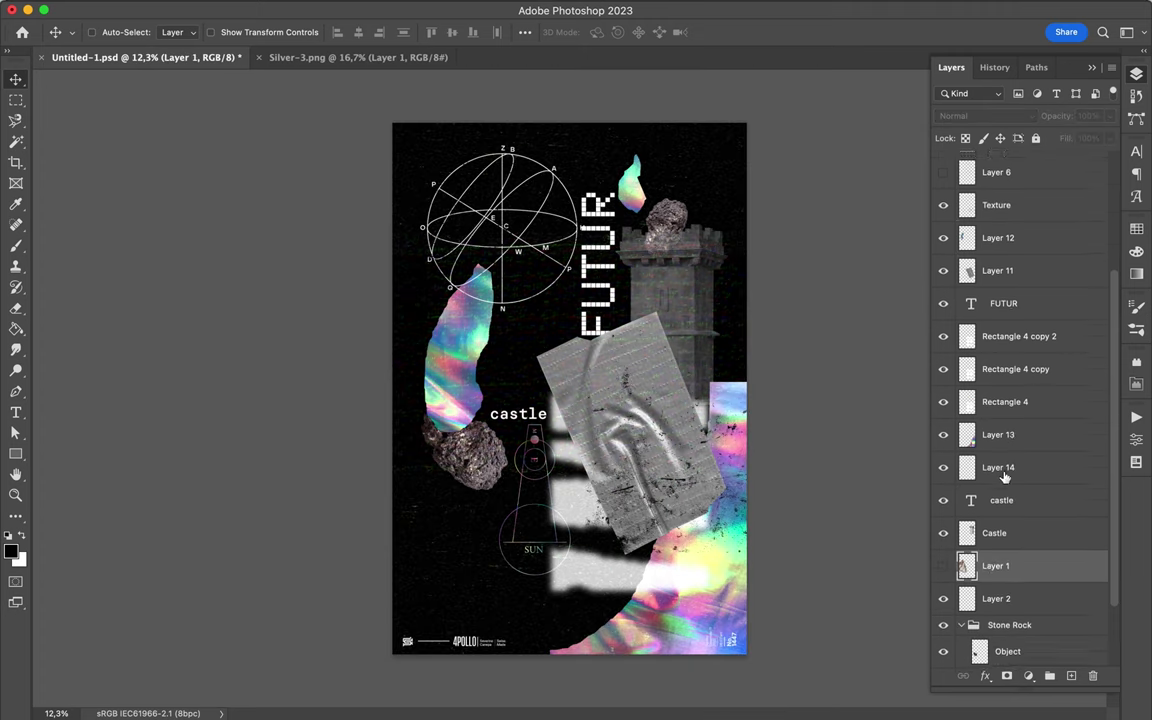
scroll(1041, 463, "up", 1)
left_click(990, 502)
scroll(987, 510, "down", 3)
scroll(988, 510, "up", 4)
mouse_move(740, 460)
left_mouse_down()
mouse_move(495, 330)
mouse_move(490, 300)
left_mouse_up()
left_click(371, 9)
left_click(630, 345)
Apply Mosaic with a larger cell size, shrink the copy to a small block, and move it down.
left_click_drag(80, 257, 123, 260)
key("Return")
key("ctrl+t")
left_click_drag(593, 386, 490, 250)
key("Return")
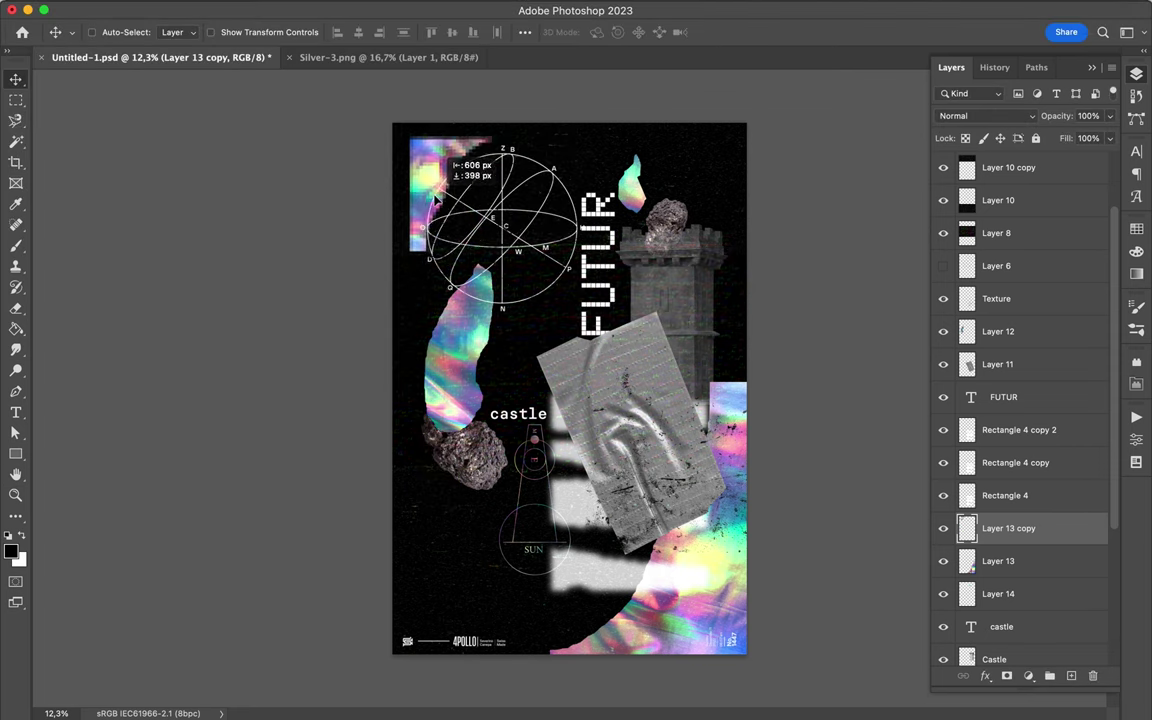
left_click_drag(418, 170, 483, 552)
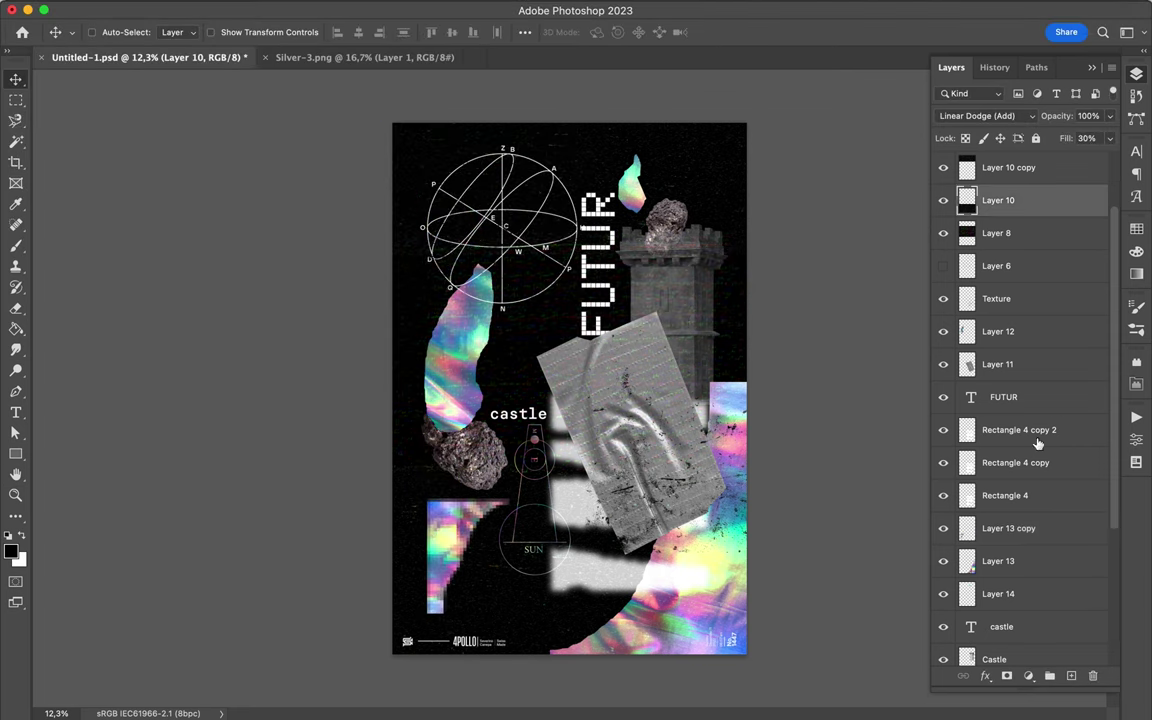
Shift the lower stone rock slightly and restack Rectangle 3 below Layer 10.
left_click(432, 427)
left_click_drag(465, 455, 490, 475)
scroll(950, 234, "up", 2)
scroll(950, 234, "up", 3)
left_click(949, 232)
left_click_drag(1020, 320, 1018, 330)
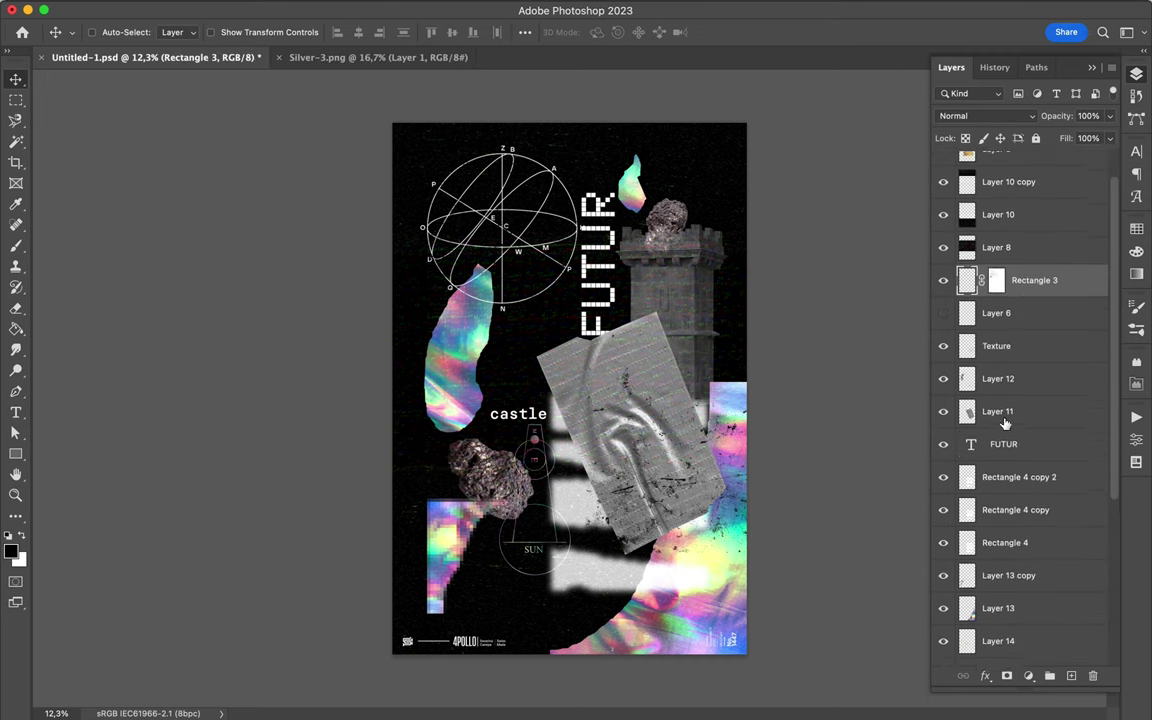
scroll(1005, 415, "down", 8)
Move the pixelated block lower under the SUN diagram and save the document.
key("ctrl")
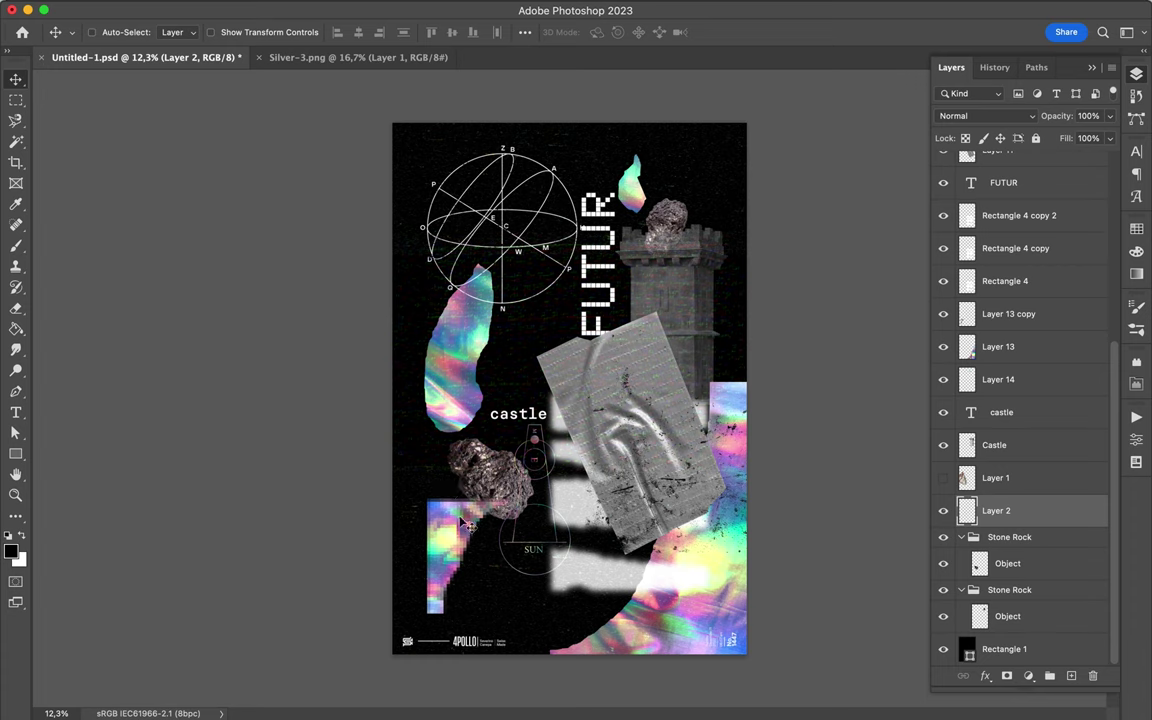
left_click(1008, 314)
key("ctrl+t")
key("Return")
left_click_drag(450, 591, 492, 648)
left_click(1005, 649)
key("ctrl+s")
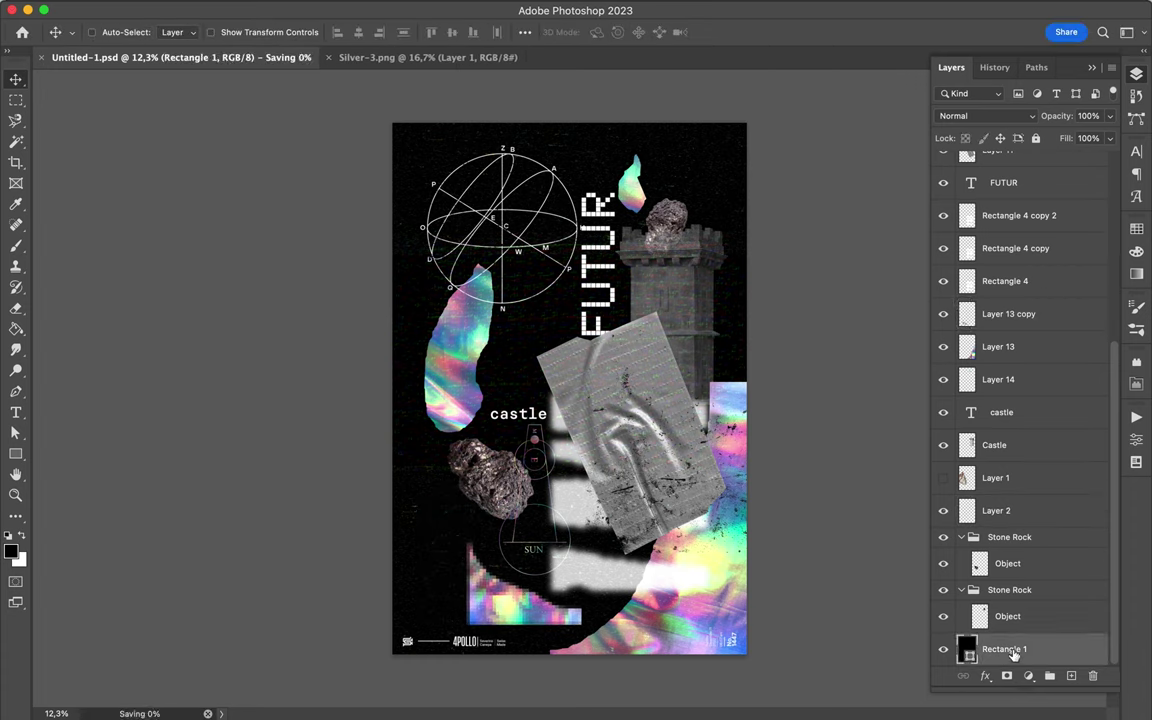
Duplicate the black background Rectangle 1, add noise to it, and rasterize the copy.
key("ctrl+j")
left_click(368, 10)
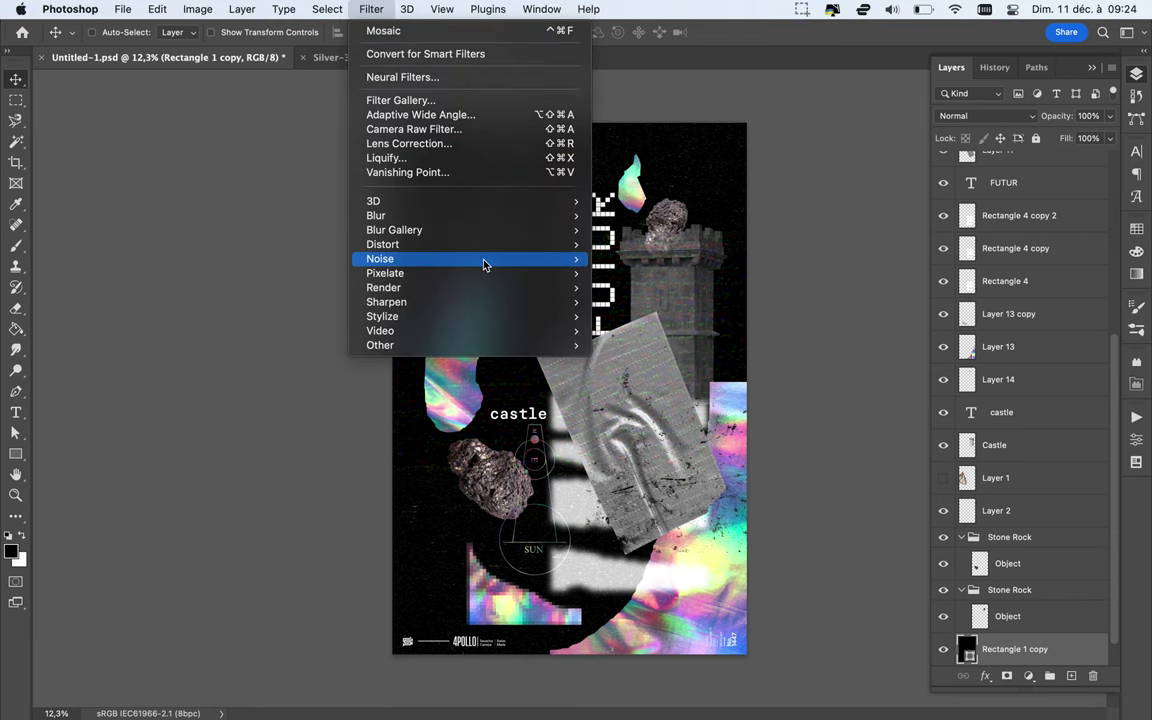
left_click(570, 260)
left_click(650, 276)
key("Return")
right_click(1015, 620)
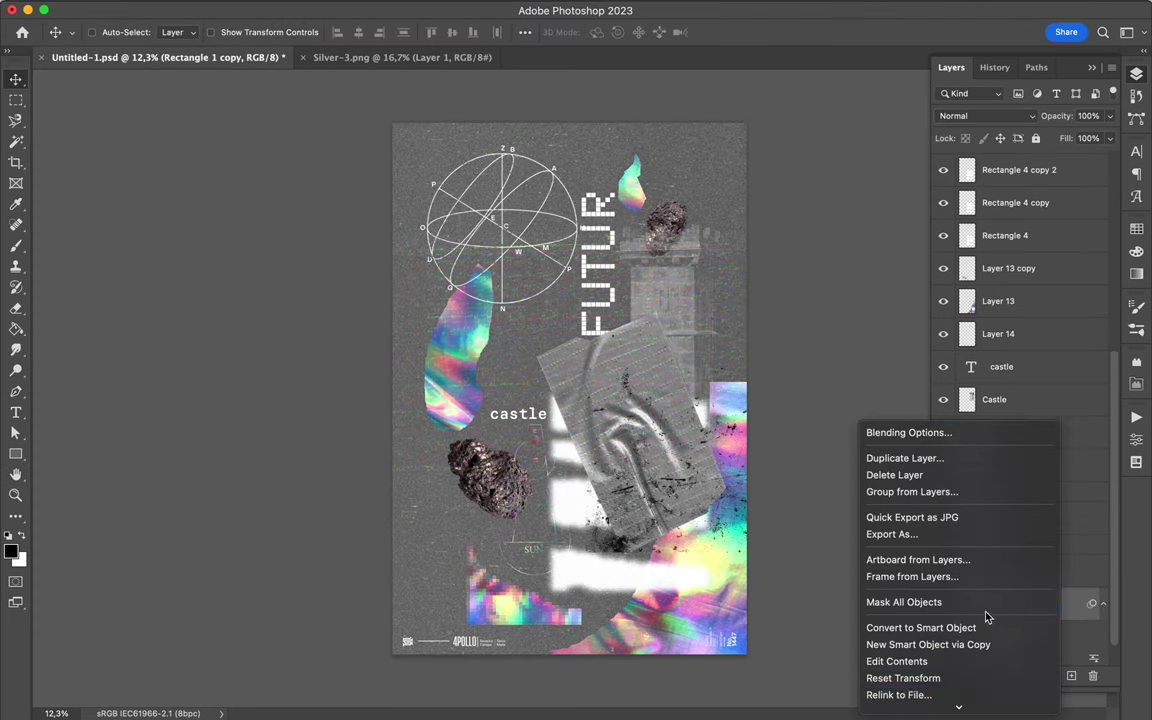
left_click(905, 502)
Copy a rectangle of noise into its own enlarged panel and hide the full-page noise.
key("m")
left_click_drag(455, 265, 578, 375)
key("ctrl+j")
key("ctrl+t")
left_click(943, 649)
key("Return")
Set the noise panel to Hard Light with fill lowered to about 60%.
left_click(985, 116)
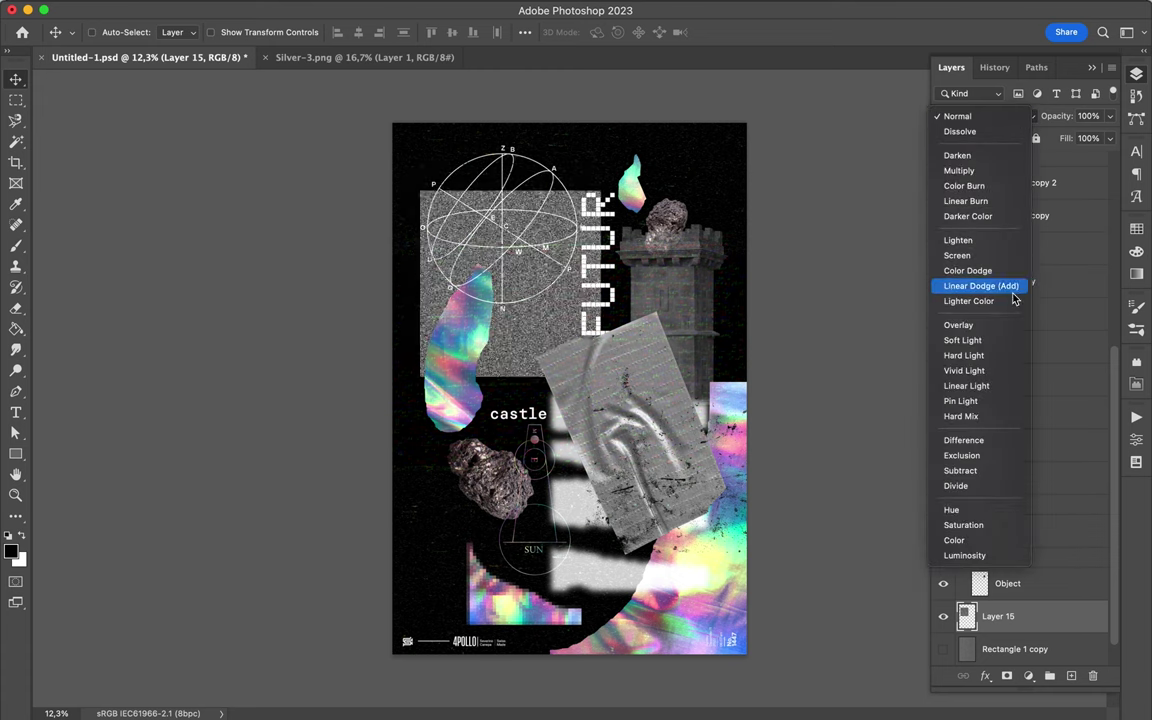
left_click(1008, 355)
left_click(1136, 251)
left_click(1110, 138)
left_click_drag(1107, 158, 1077, 163)
Add another Hard Light noise piece along the left edge and save the document.
key("m")
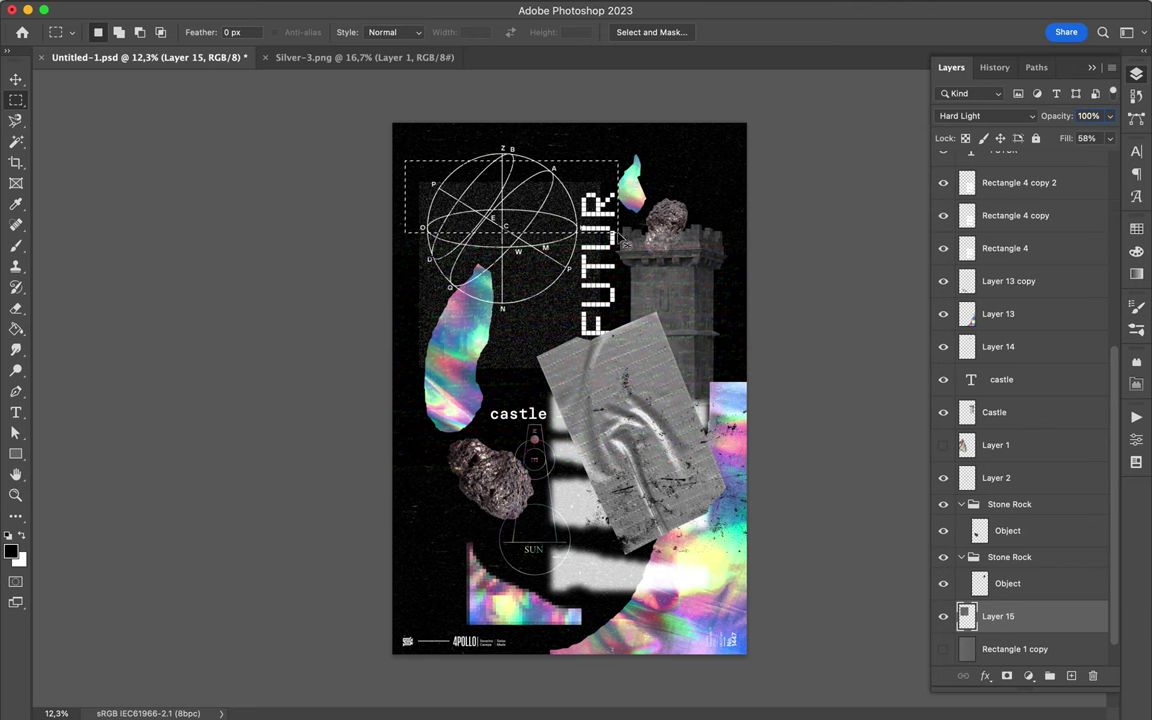
key("ctrl+j")
left_click_drag(626, 243, 744, 167)
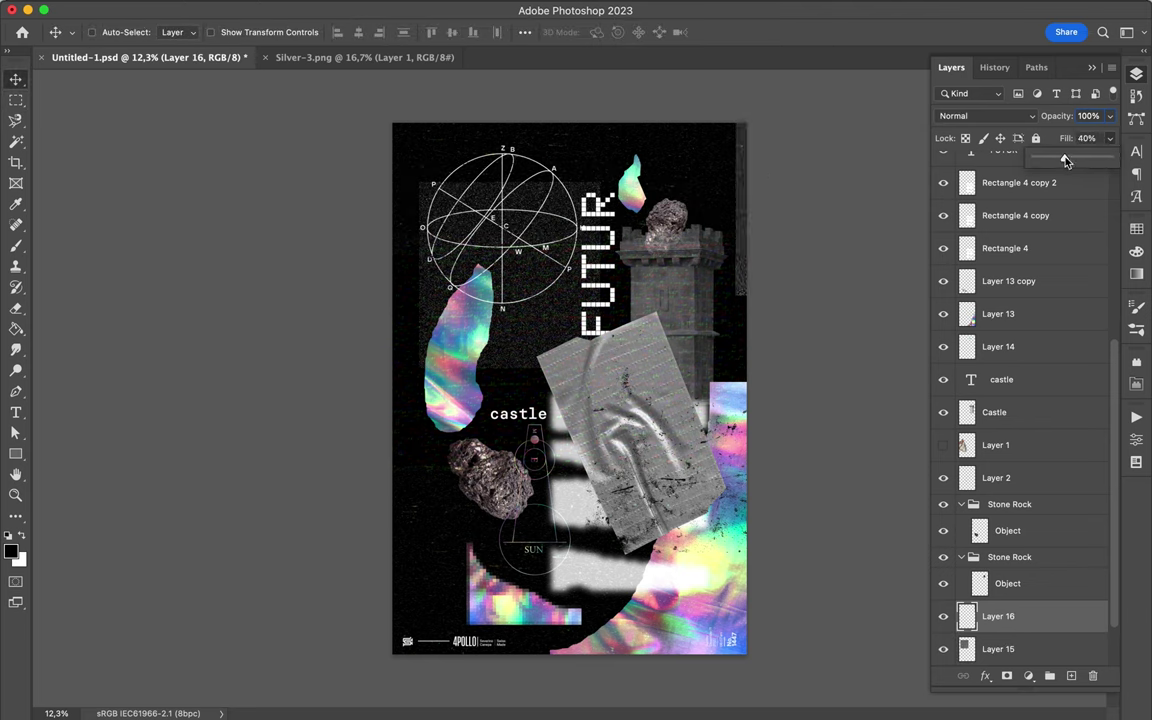
left_click(985, 116)
left_click(963, 356)
left_click_drag(660, 200, 679, 247)
key("ctrl+s")
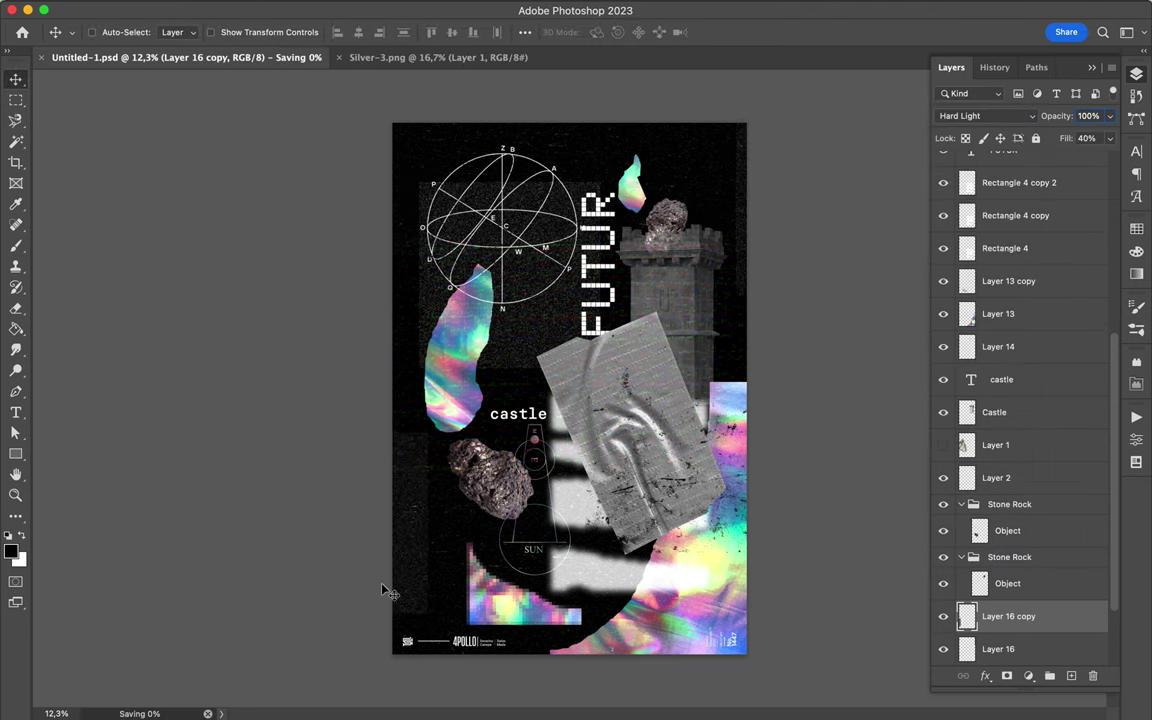
Scroll the Layers panel and select the tape's layer for renaming.
left_click(797, 8)
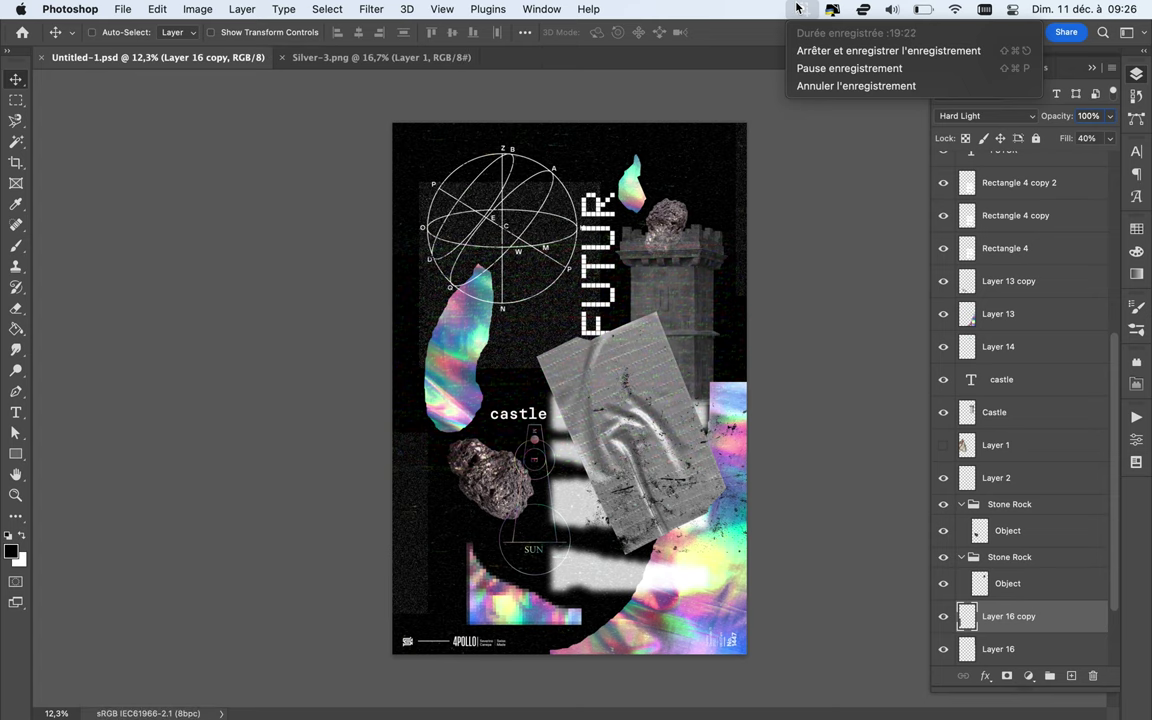
scroll(1013, 365, "up", 5)
left_click(990, 331)
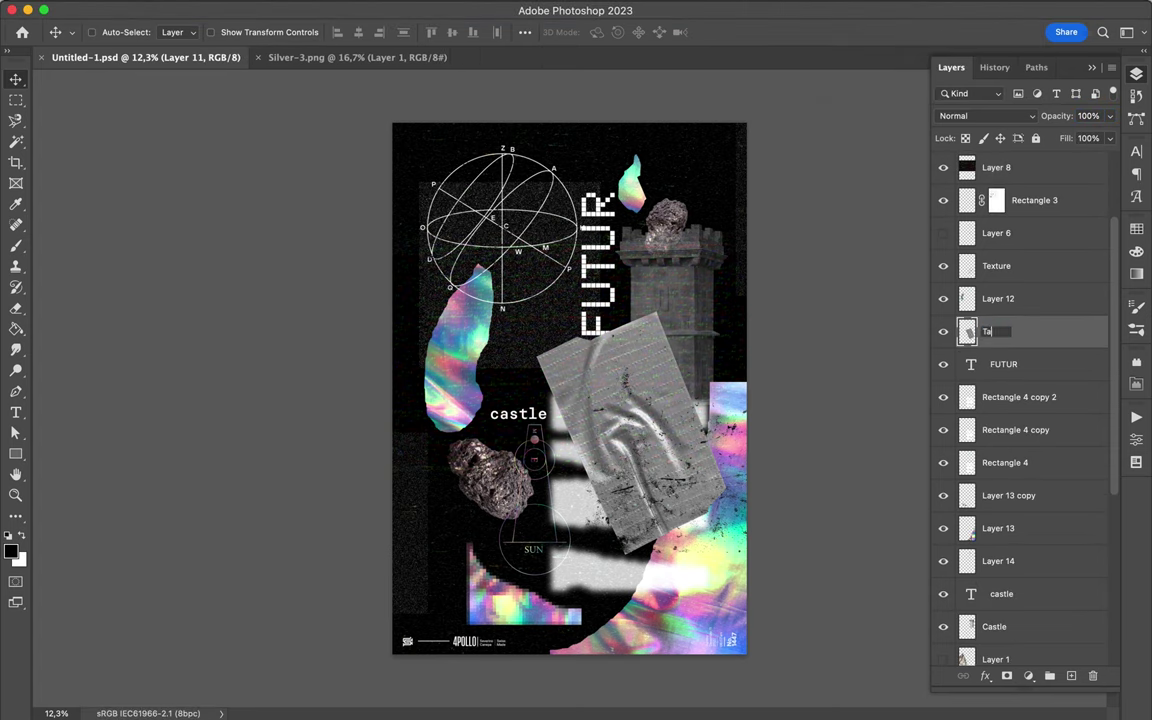
Apply a Gaussian Blur of about 138 pixels to the shadow layer.
key("ctrl+plus")
left_click(1071, 676, "ctrl")
key("ctrl+minus")
key("g")
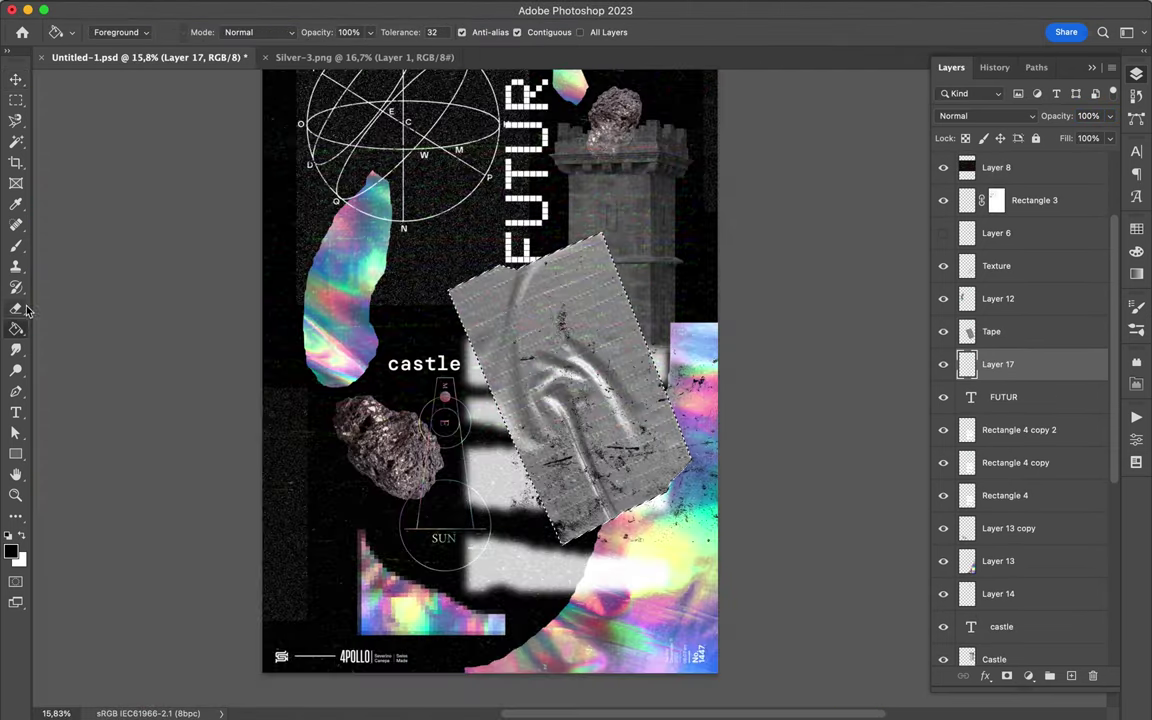
key("m")
left_click(411, 8)
left_click(650, 272)
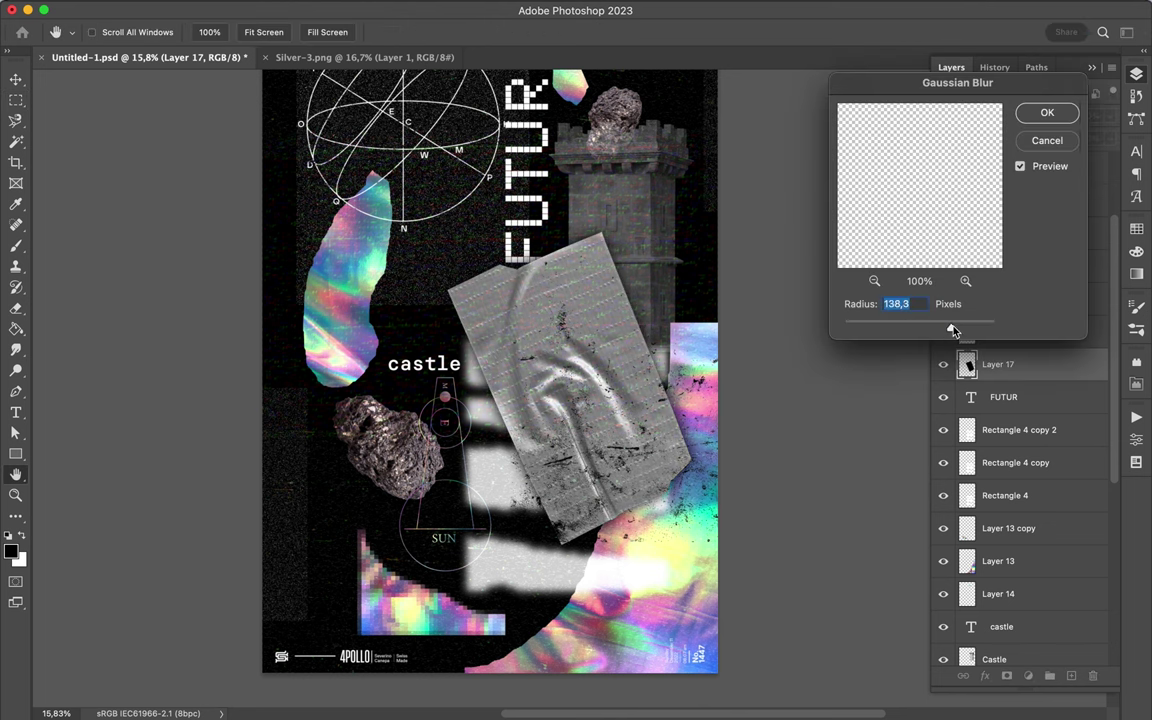
left_click_drag(953, 330, 977, 327)
key("Return")
Warp the blurred white bars on Layer 17 into a new bent shape.
key("ctrl+t")
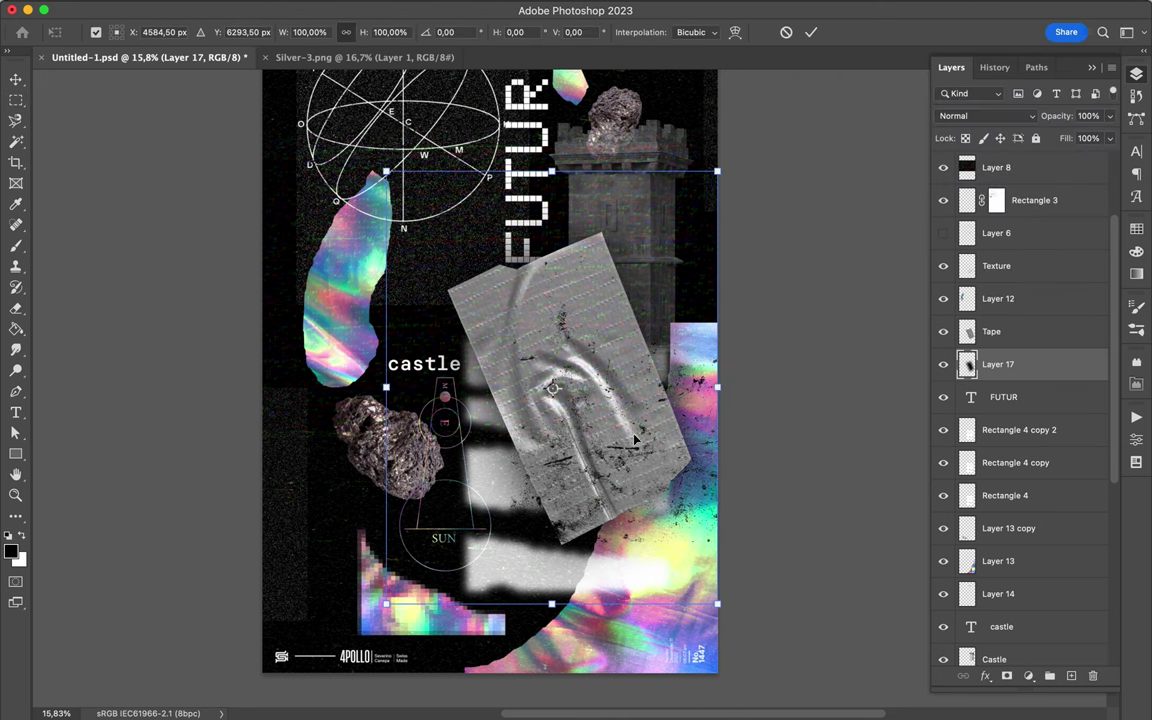
right_click(620, 395)
left_click(640, 437)
left_click_drag(644, 512, 522, 260)
left_click_drag(483, 363, 463, 364)
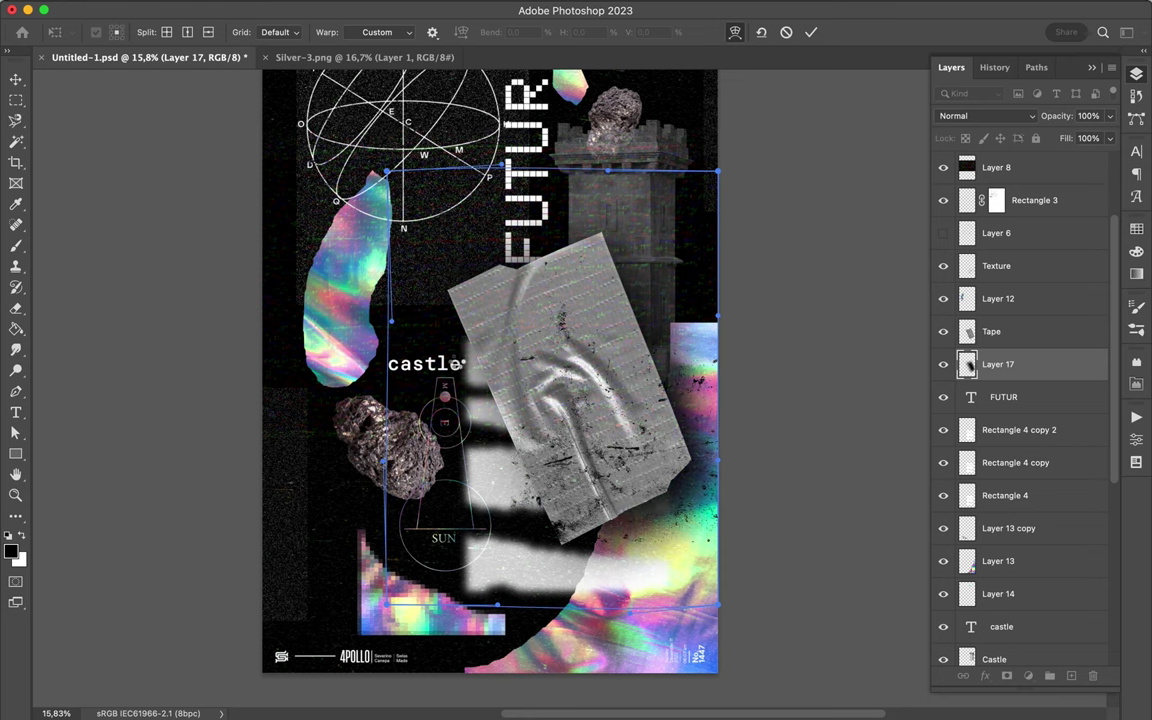
key("Return")
Duplicate the Layer 13 hologram and move the copy above Rectangle 4 copy.
scroll(951, 537, "down", 5)
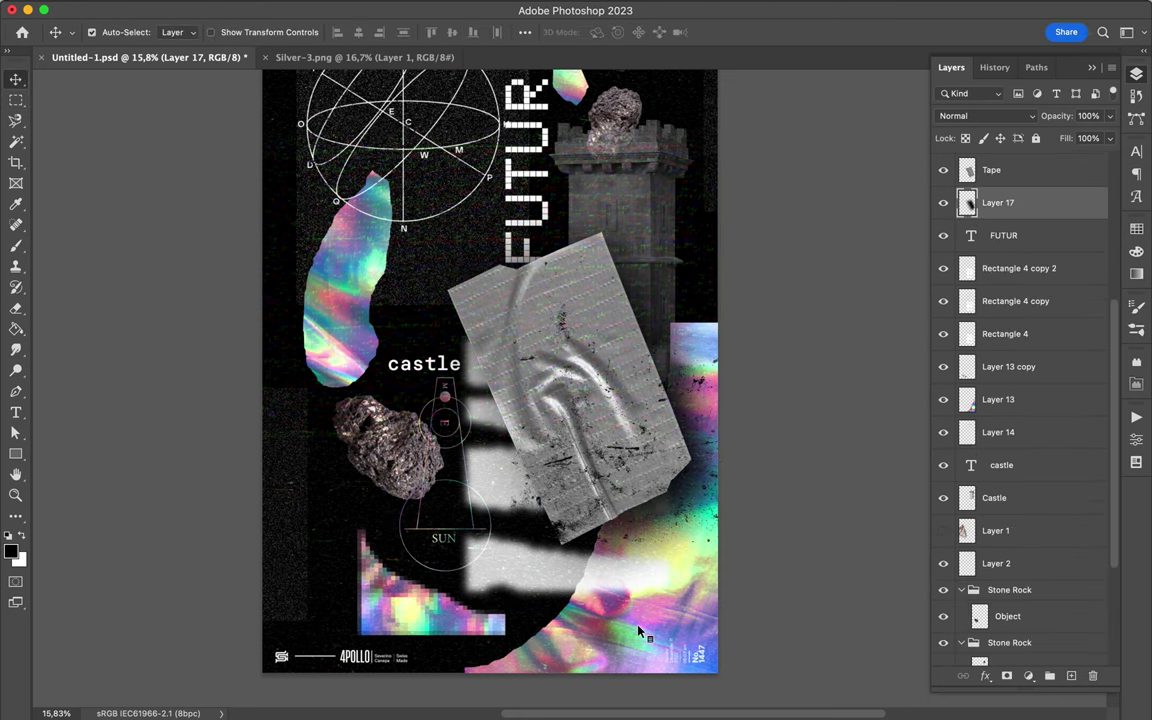
left_click(1000, 290)
key("ctrl+j")
mouse_move(1000, 290)
left_mouse_down()
mouse_move(1018, 316)
mouse_move(1000, 172)
left_mouse_up()
left_click(985, 115)
left_click(986, 355)
Duplicate the Layer 17 smudge layer and set the copy to Multiply at 32% fill.
left_click(998, 221)
key("ctrl+j")
left_click(985, 115)
left_click(958, 170)
left_click(1109, 138)
Fit the poster in view and merge the Stone Rock group into one layer.
key("ctrl+0")
scroll(1040, 340, "down", 5)
scroll(1040, 380, "down", 3)
left_click(1010, 404)
key("ctrl+e")
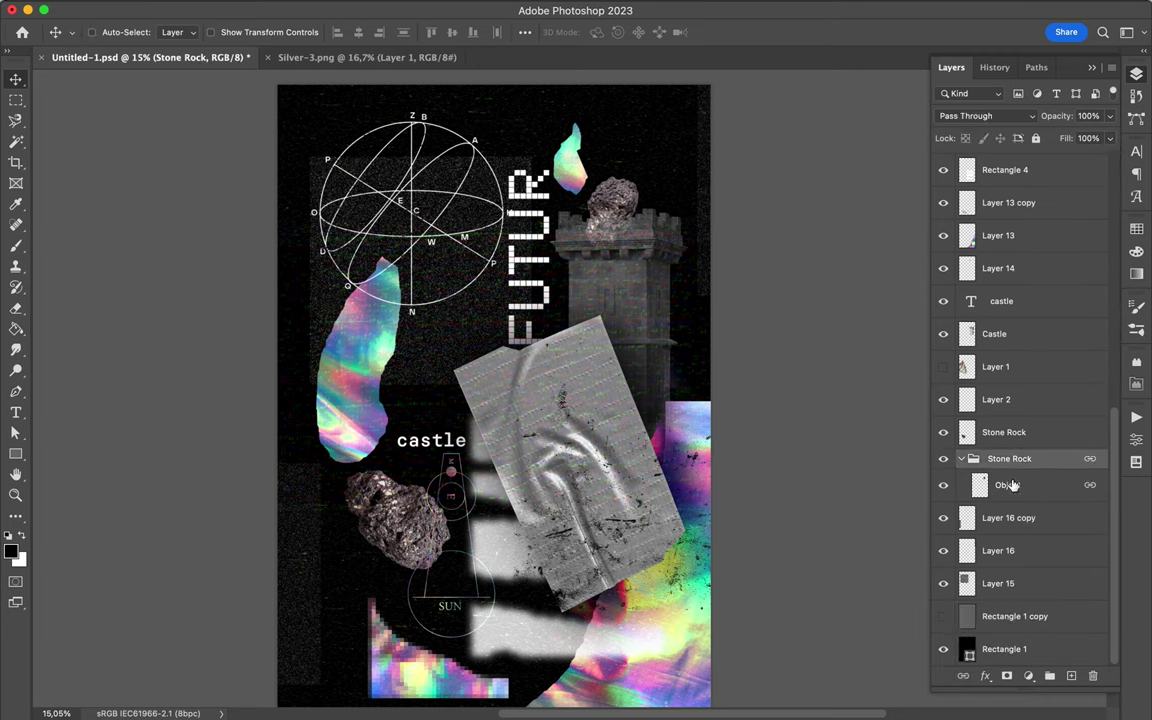
Move Stone Rock between Layers 13 and 14 and drag a copy toward the tape's corner.
left_click_drag(1005, 432, 1005, 272)
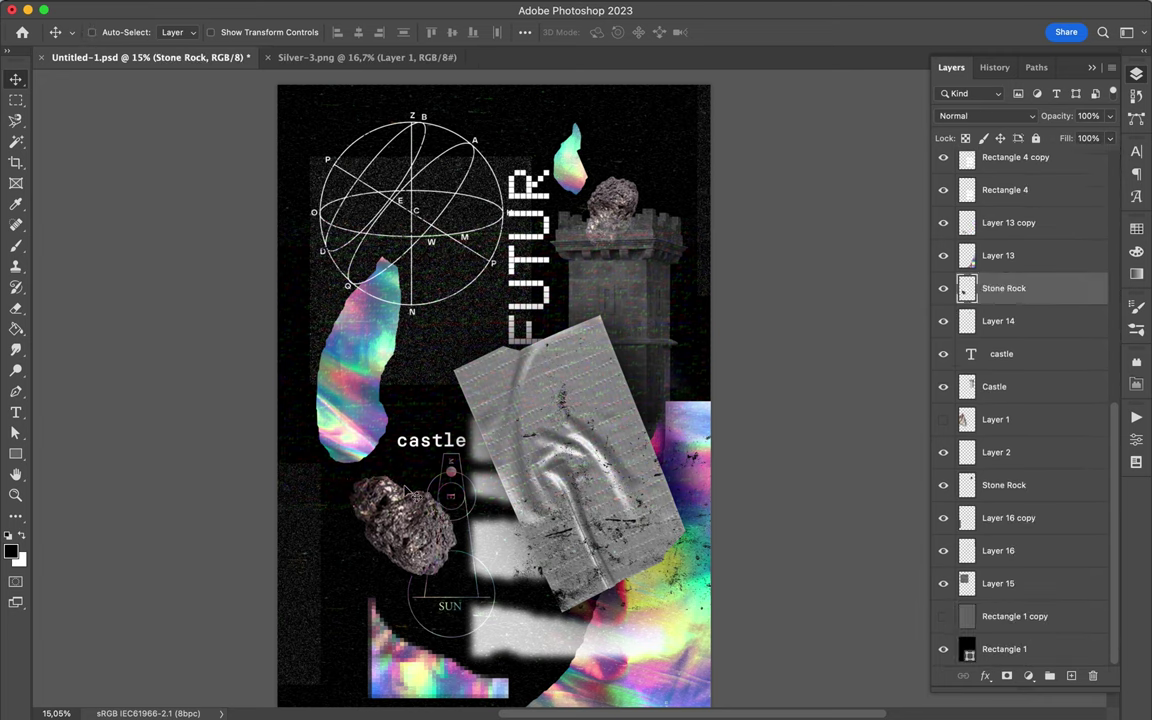
left_click(1004, 485)
left_click_drag(400, 518, 415, 375)
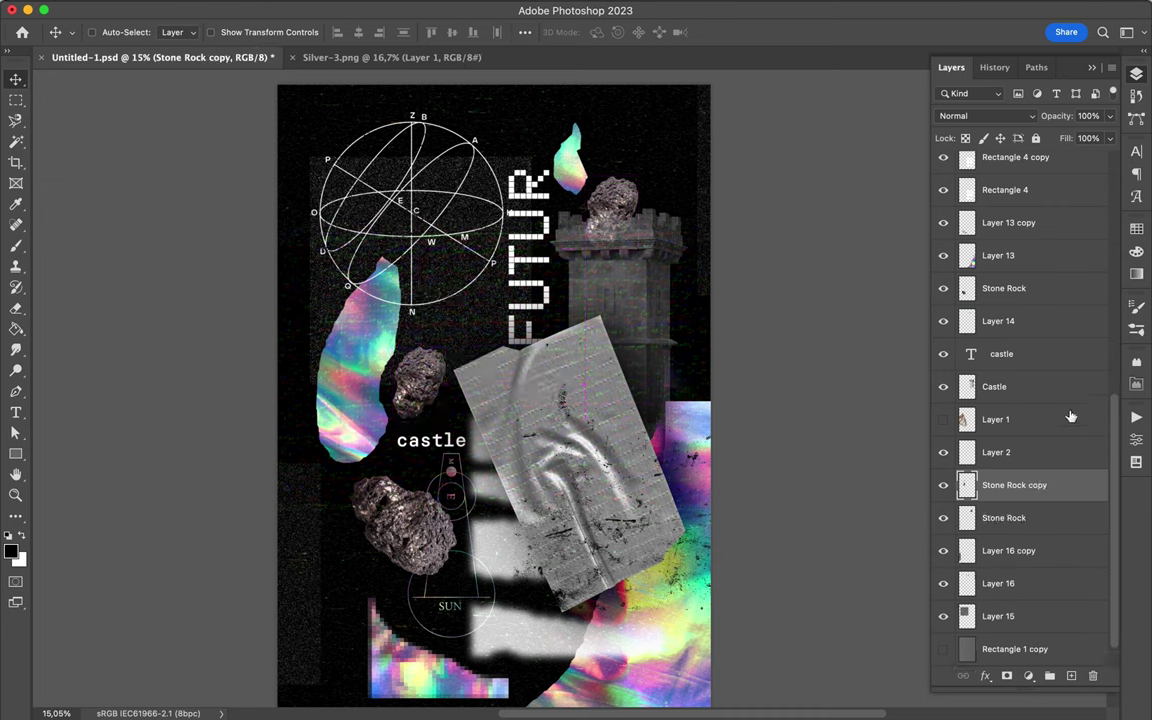
scroll(1025, 393, "up", 2)
scroll(1025, 393, "up", 5)
Rename Layer 12 to Holographic and place a foil copy over the small rock in Normal mode.
double_click(997, 344)
type("Holographic")
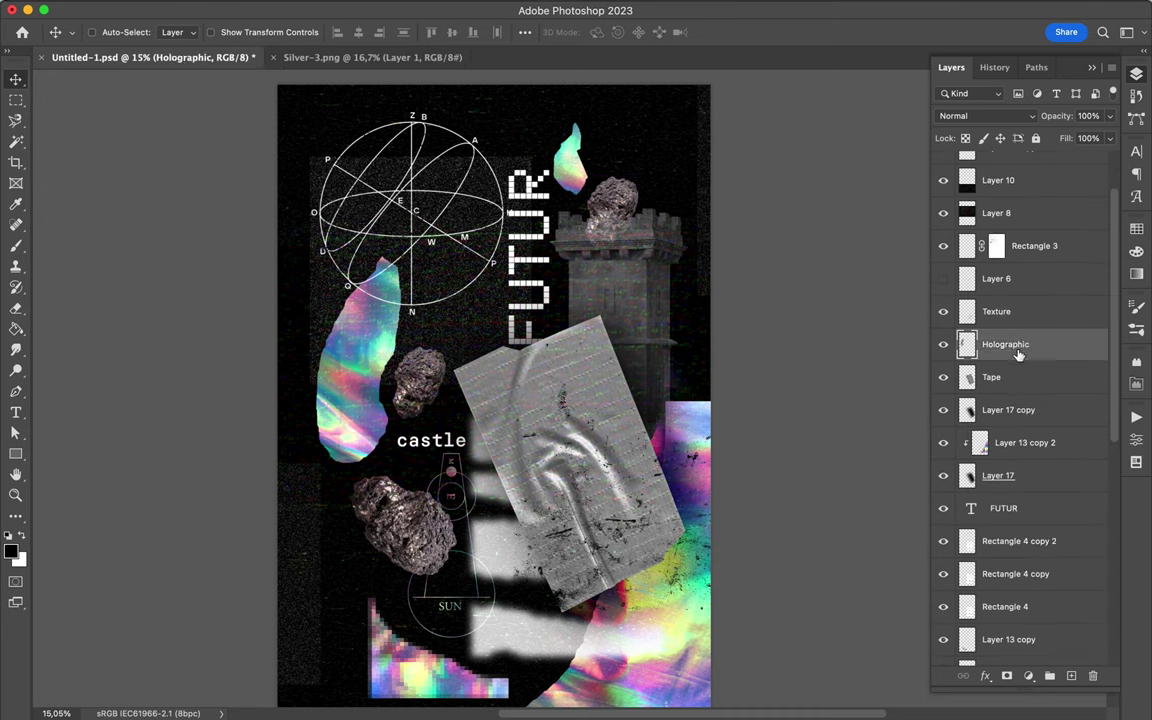
left_click_drag(1005, 344, 988, 560)
left_click_drag(370, 350, 415, 380)
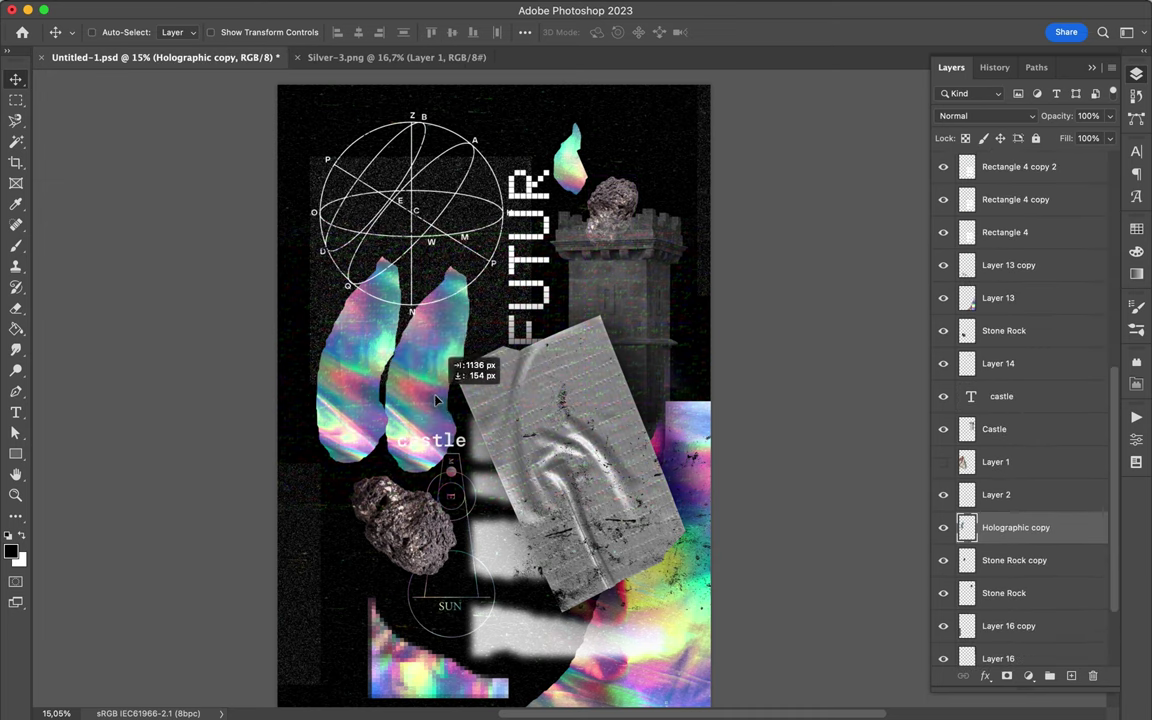
left_click(985, 115)
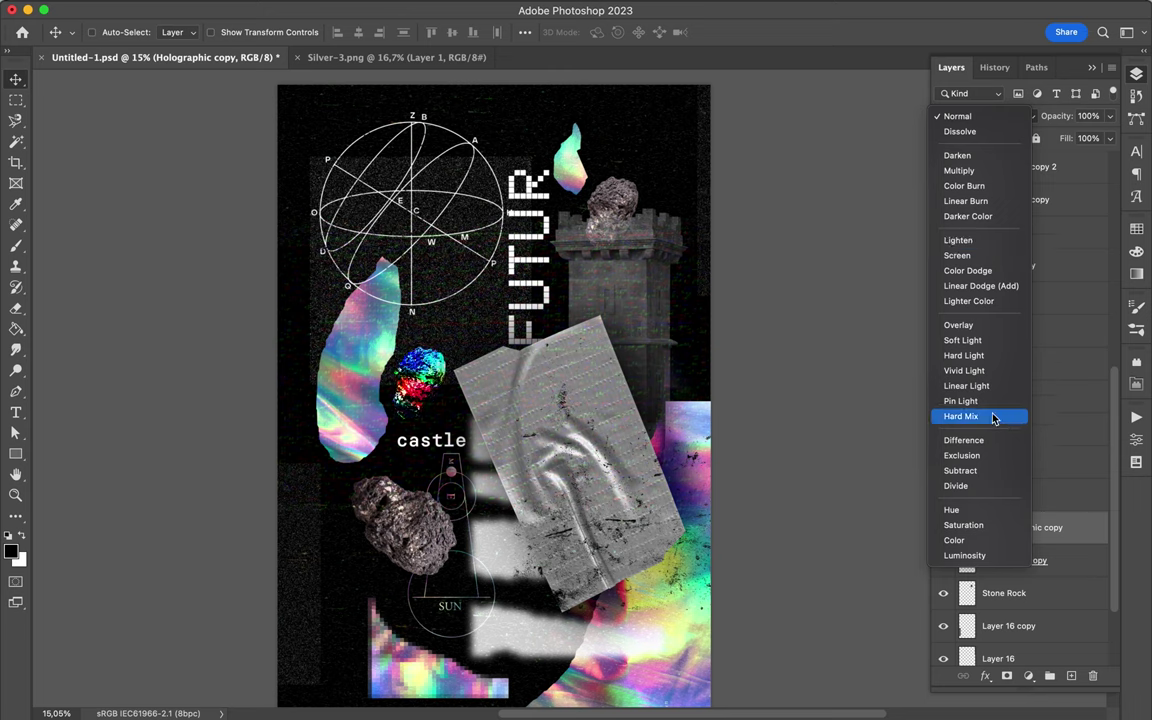
key("Escape")
Move the foil copy below the Holographic layer in the stack.
key("ctrl+t")
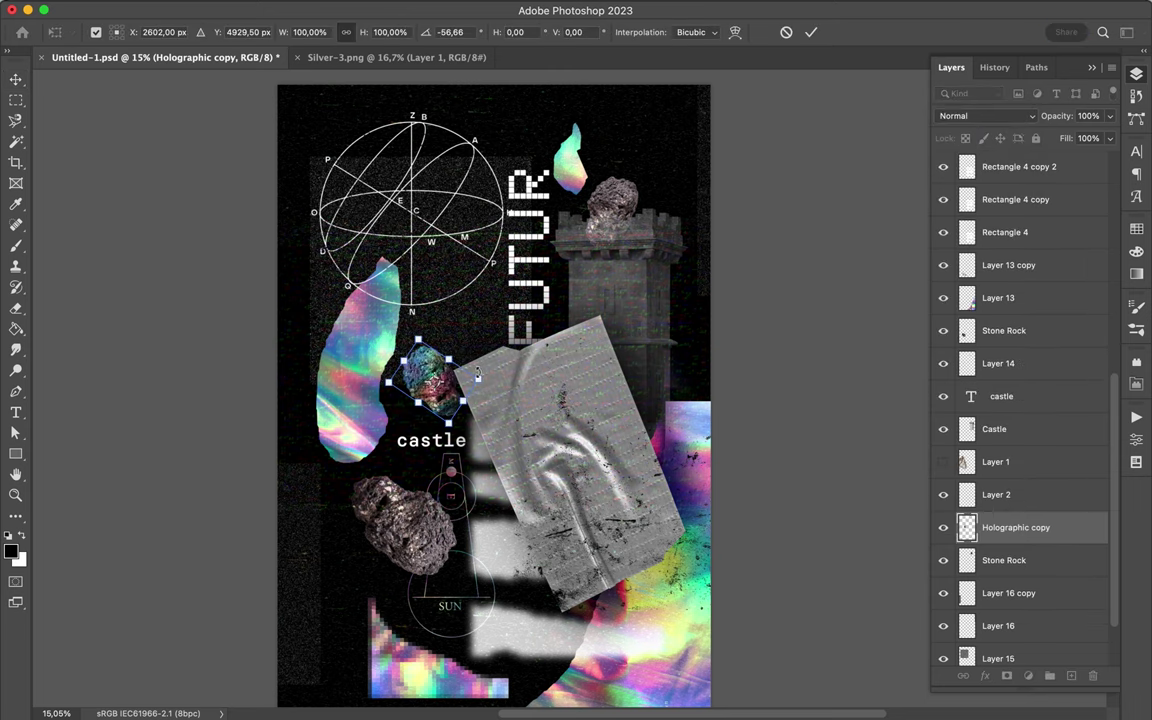
key("Escape")
left_click_drag(993, 220, 1013, 352)
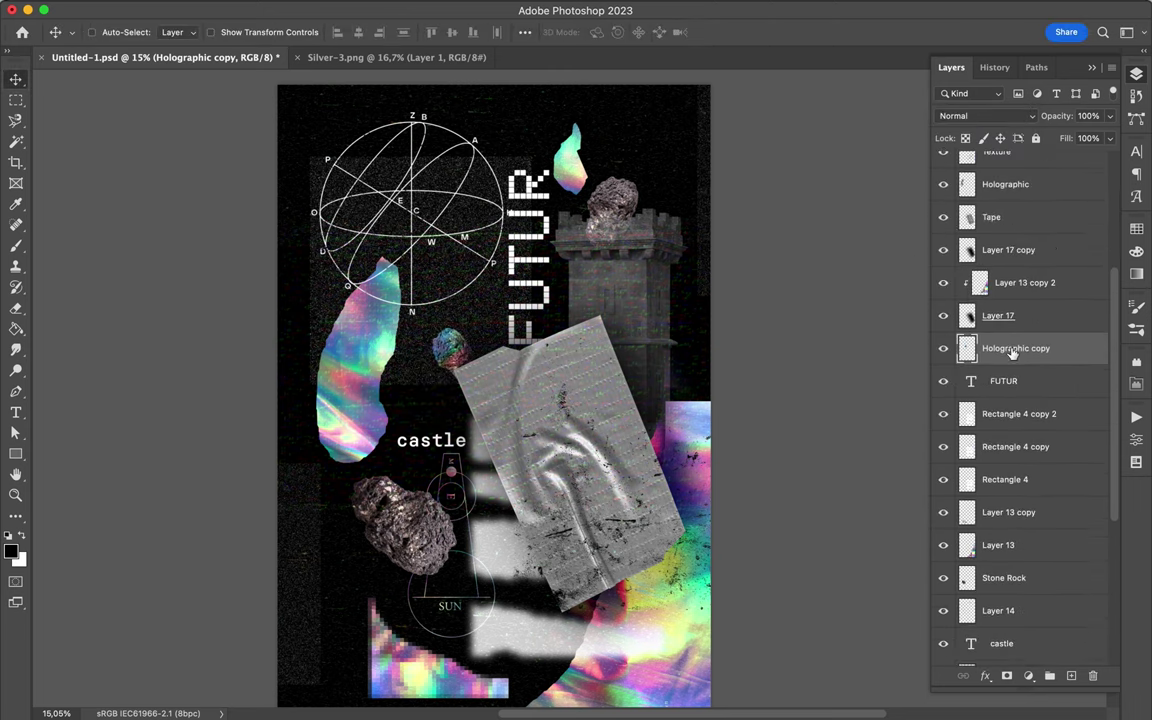
left_click_drag(1003, 207, 1000, 210)
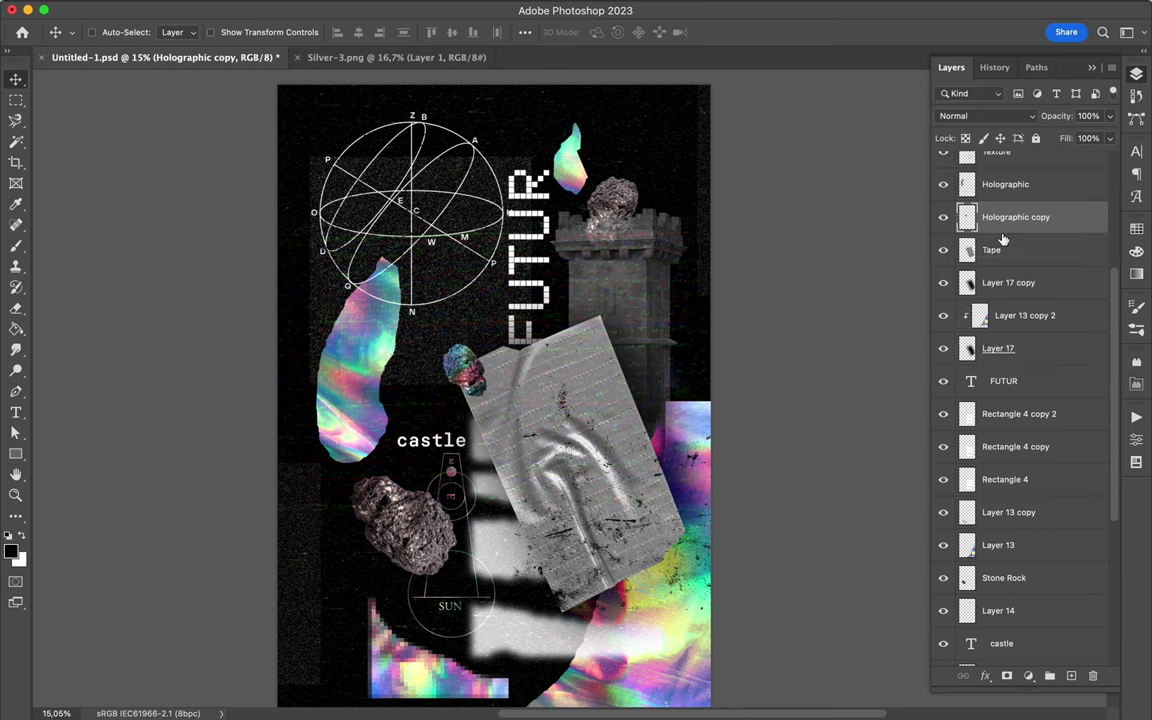
Pick a hard round brush for Layer 18, deselect, and apply a Gaussian Blur.
key("alt+bracketleft")
right_click(476, 350)
left_click(591, 476)
key("Return")
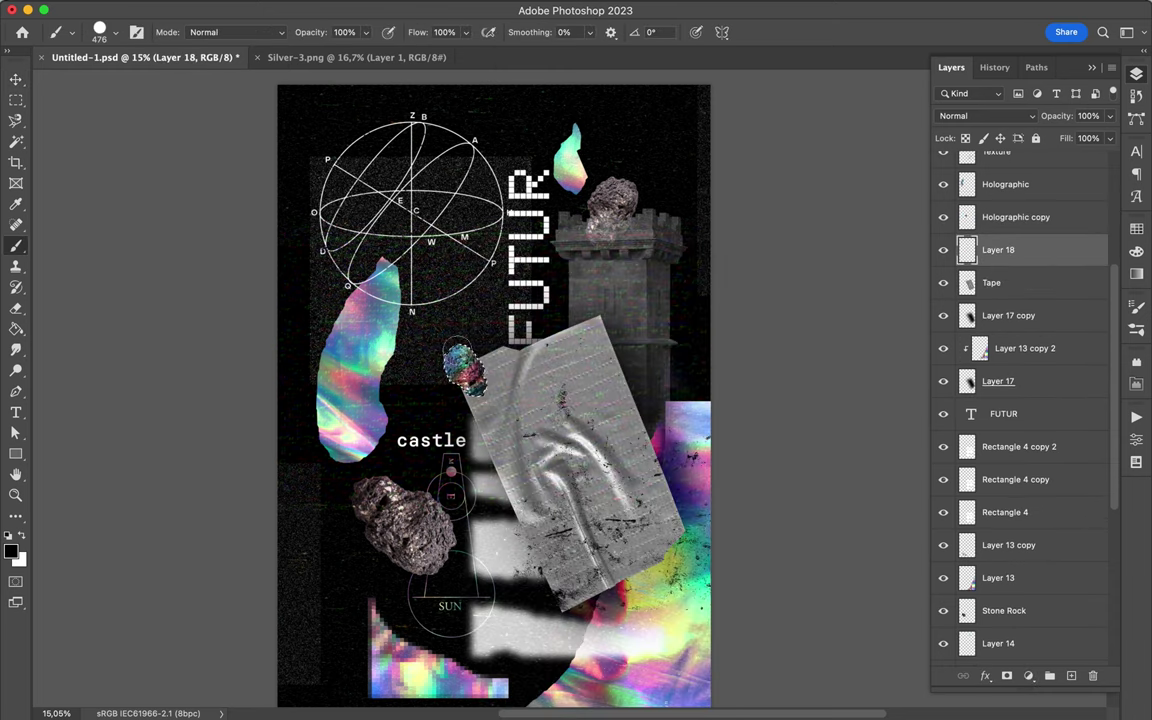
key("v")
key("ctrl+d")
left_click(455, 8)
left_click(641, 270)
key("Return")
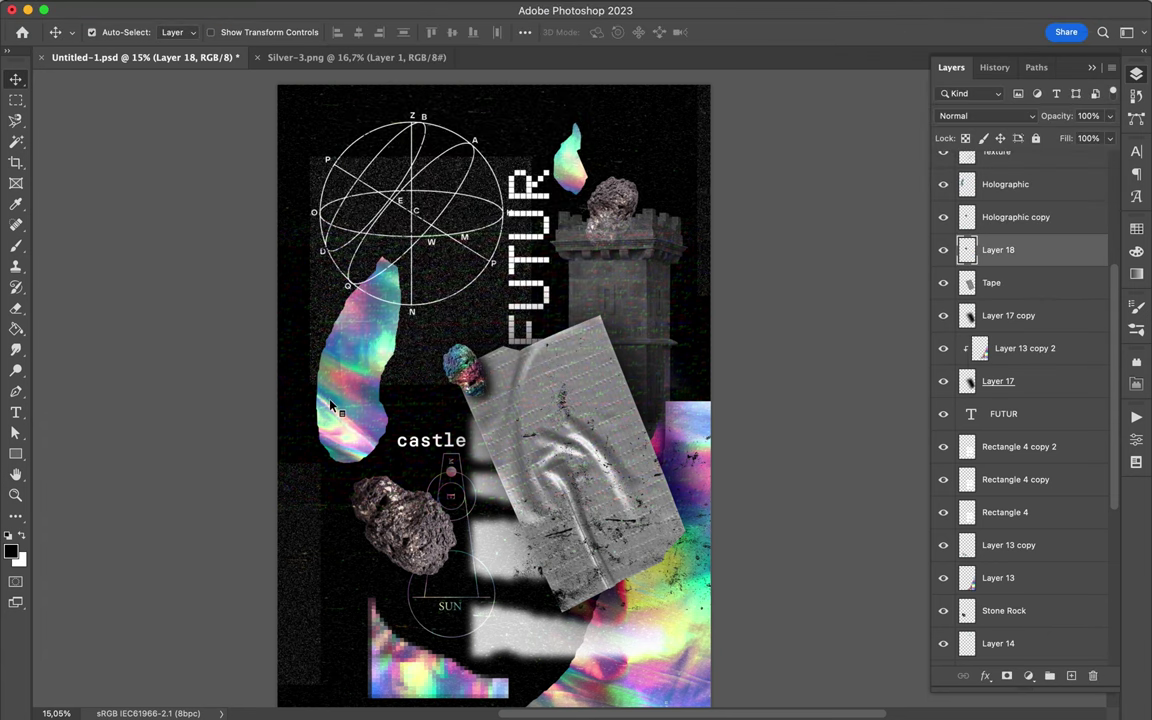
Duplicate the Holographic foil layer, reposition the copy and rotate it.
scroll(1015, 300, "up", 3)
left_click(1015, 329)
left_click(1005, 297)
left_click_drag(355, 360, 530, 250)
key("ctrl+t")
left_click_drag(440, 175, 463, 152)
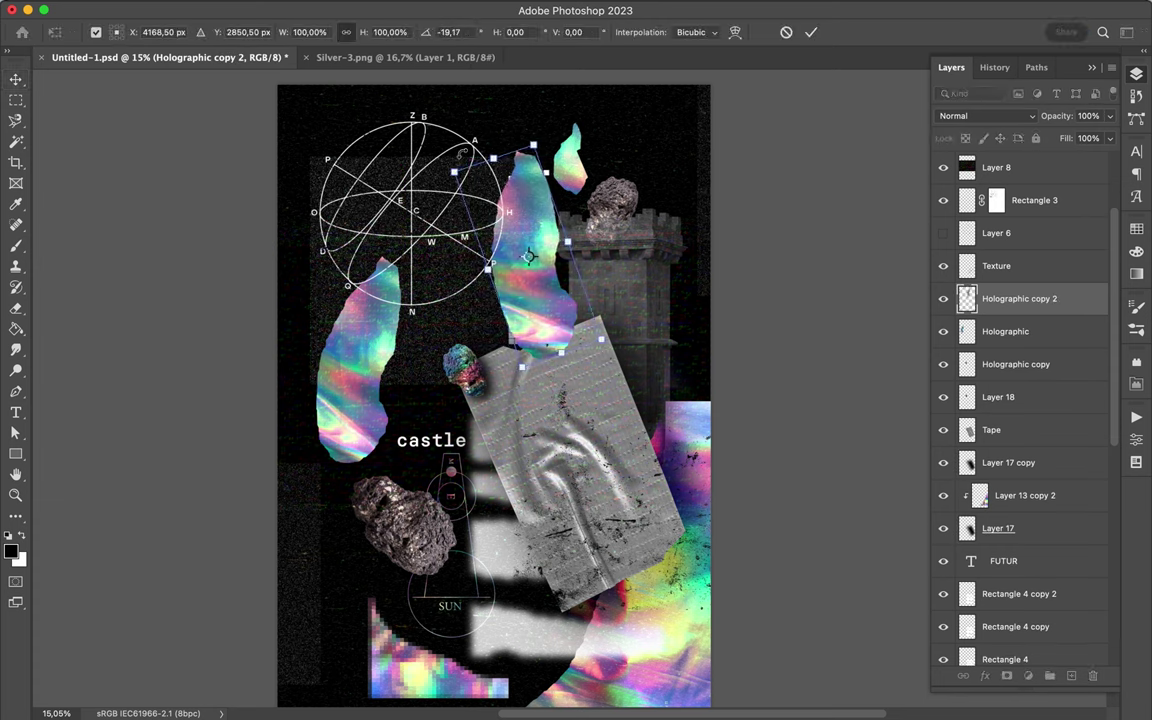
key("Return")
Place Holographic copy 2 above the FUTUR text, set to Hard Light at 45% fill.
left_click_drag(1019, 298, 997, 533)
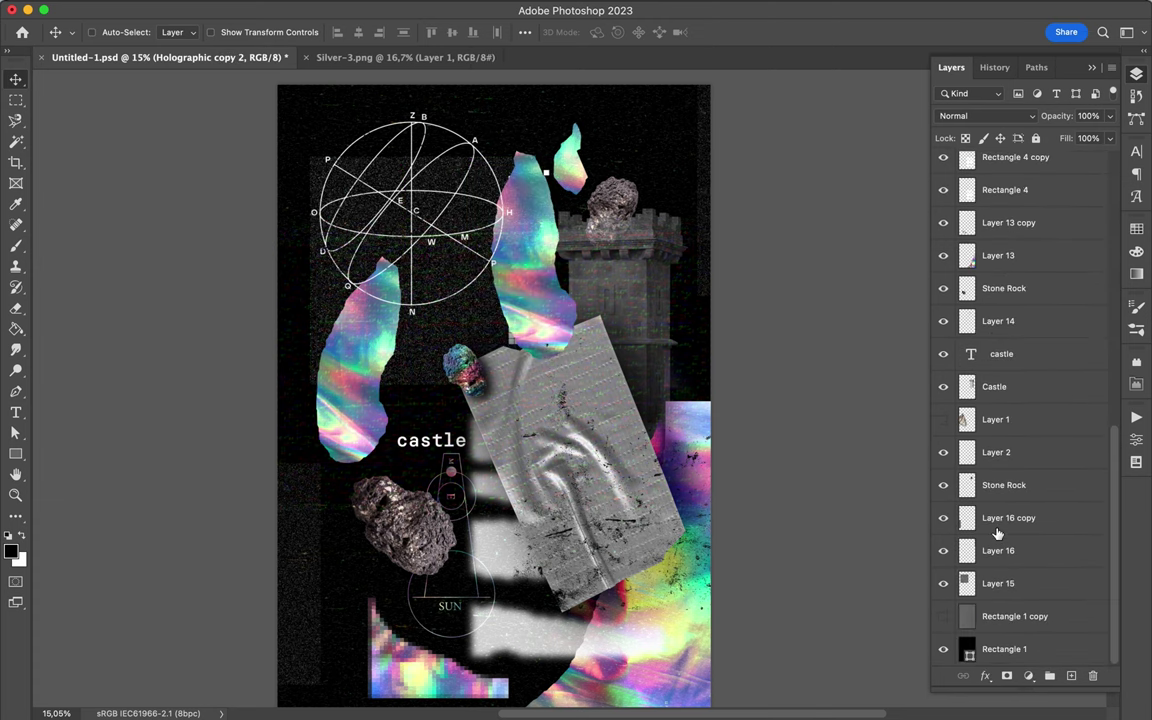
left_click_drag(997, 533, 998, 420)
left_click(985, 116)
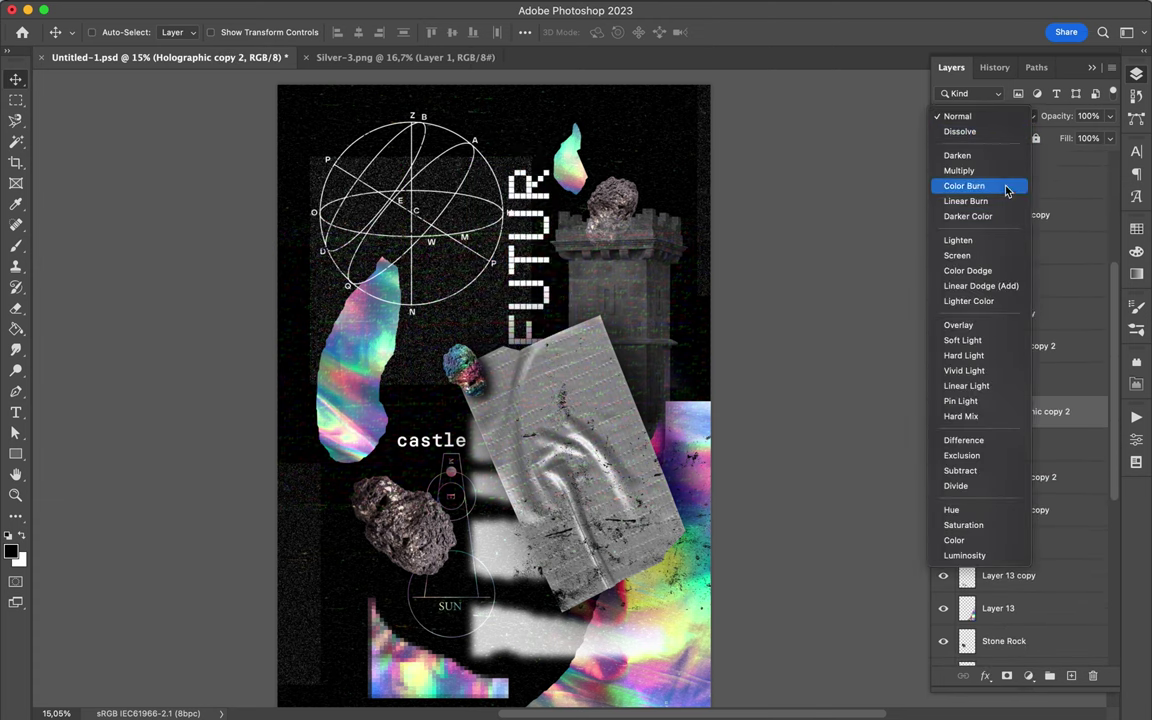
left_click(965, 355)
key("shift+4")
key("shift+5")
scroll(655, 320, "down", 2)
scroll(1018, 450, "down", 5)
left_click(1018, 352)
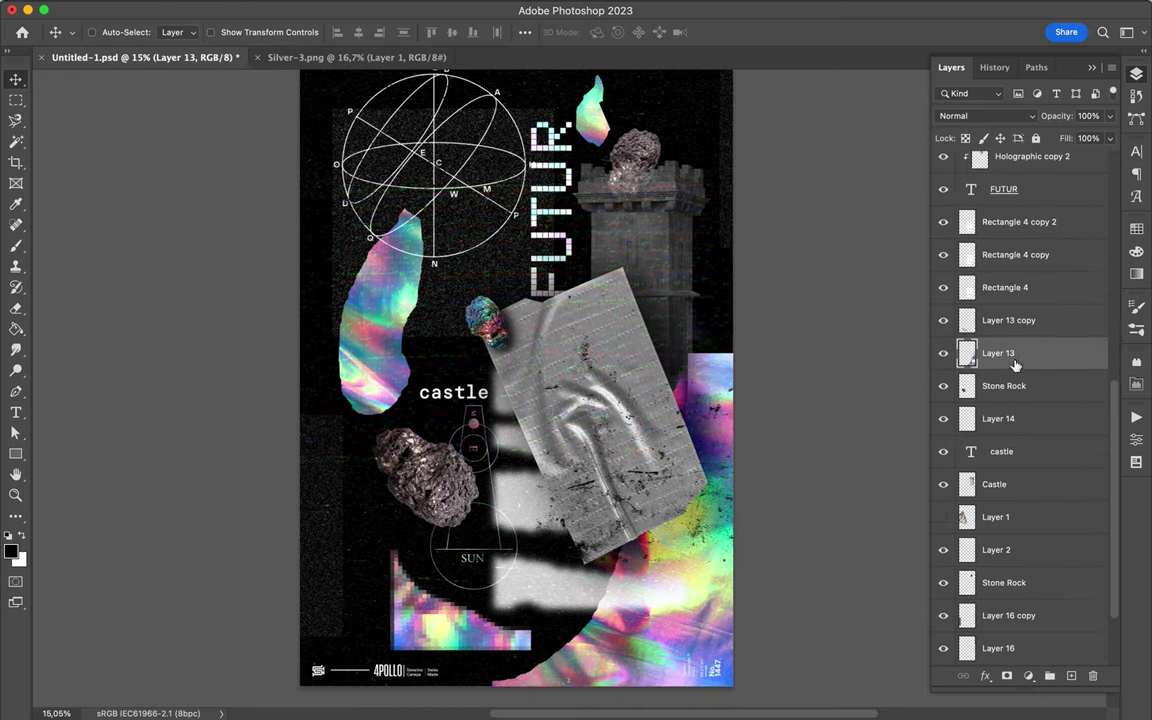
Position a new hologram copy and stamp the visible artwork into Layer 19.
left_click_drag(565, 577, 645, 605)
key("ctrl+alt+shift+e")
key("m")
key("v")
Open the Gaussian Blur settings and cancel without applying.
left_click(372, 9)
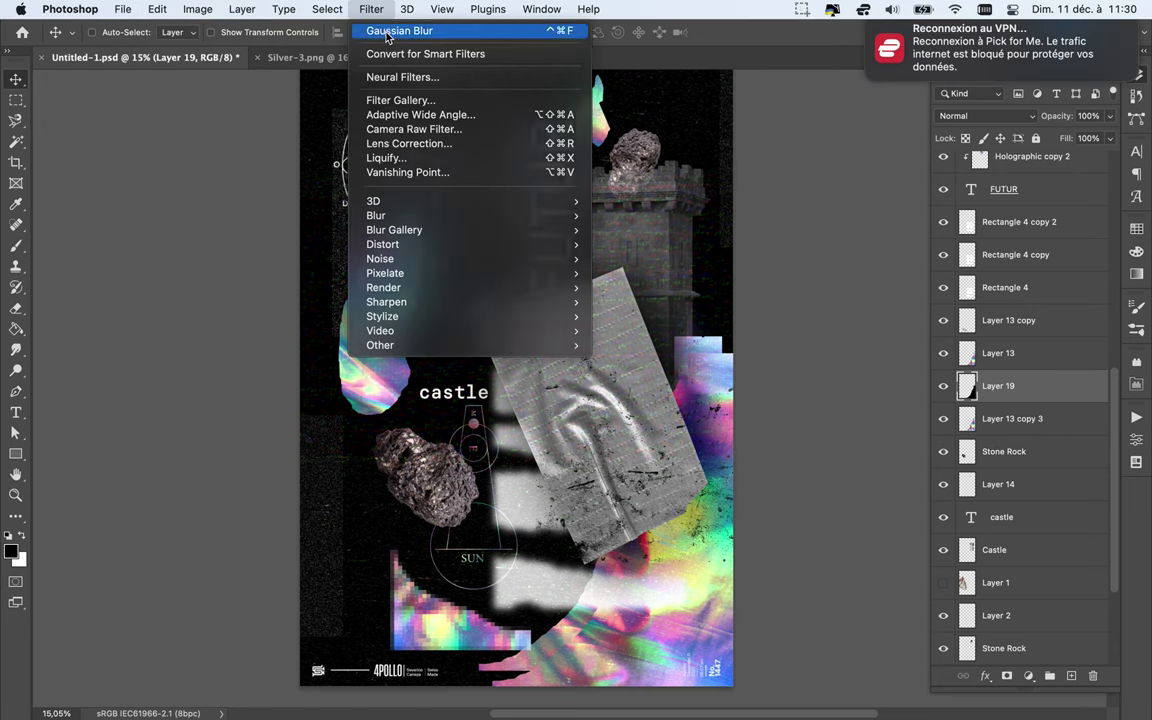
left_click(900, 429)
mouse_move(376, 215)
left_click(372, 9)
left_click(643, 273)
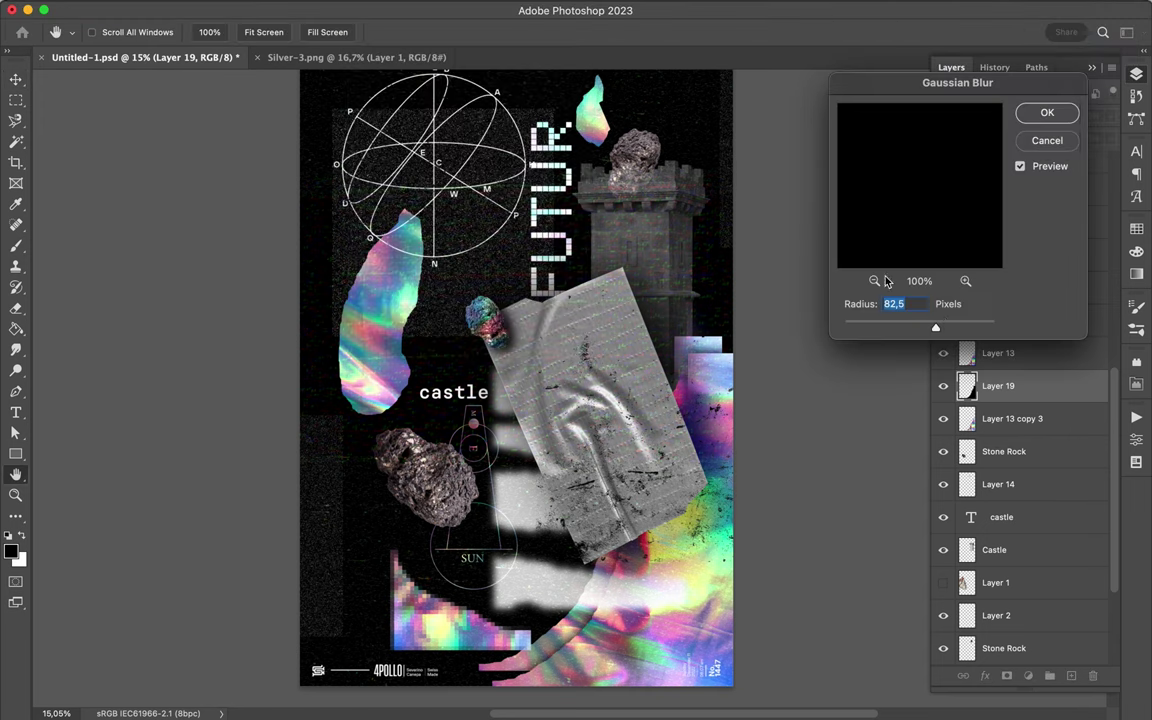
left_click(1040, 141)
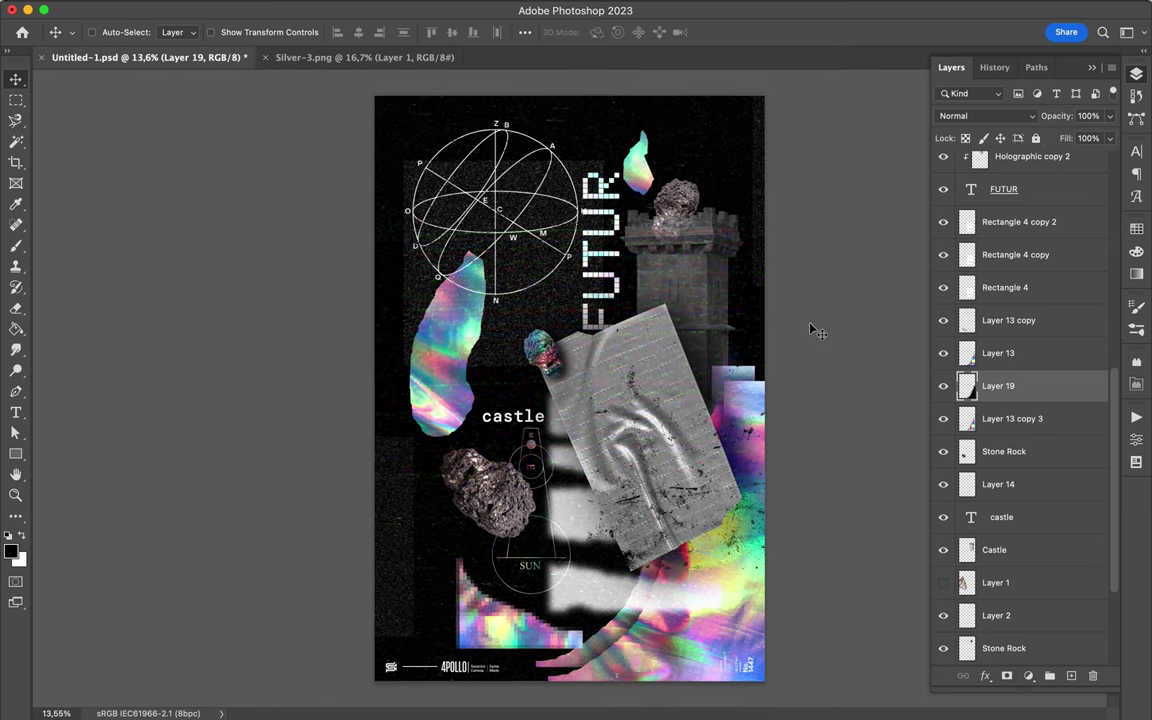
Move Rectangle 3 between Layer 18 and Tape in the layer stack.
mouse_move(515, 239)
left_mouse_down()
mouse_move(530, 240)
mouse_move(495, 216)
left_mouse_up()
left_click_drag(1034, 318, 1030, 490)
mouse_move(548, 236)
left_mouse_down()
mouse_move(578, 383)
mouse_move(588, 245)
left_mouse_up()
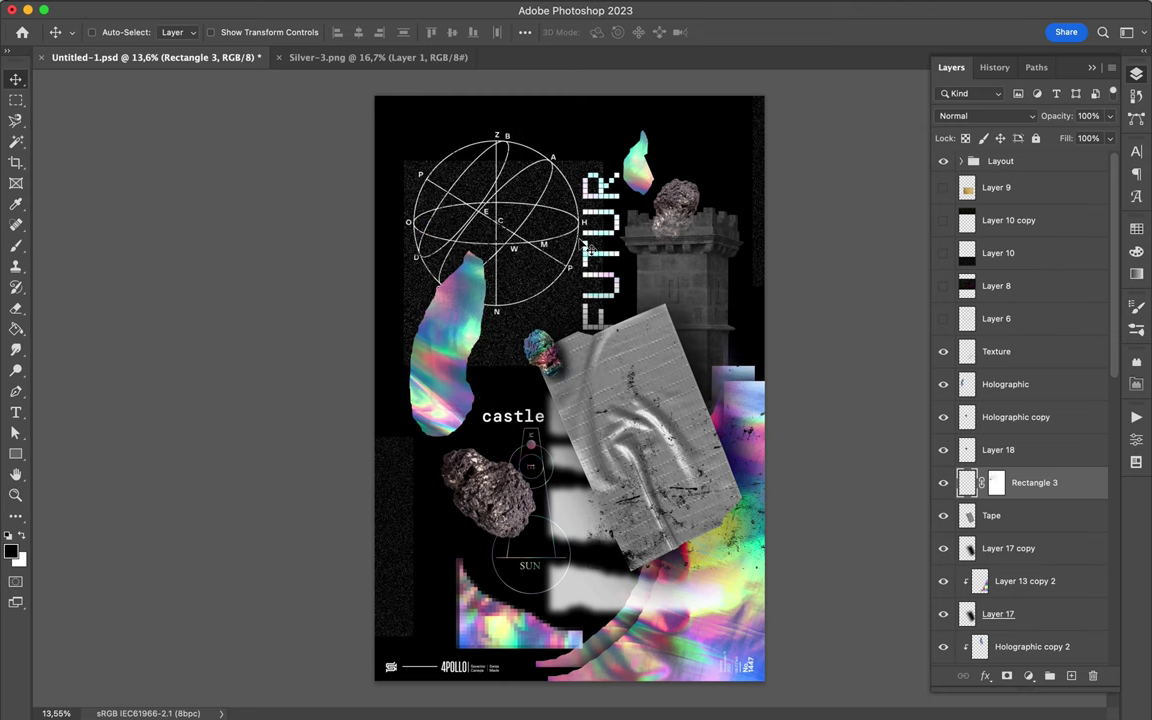
Move Rectangle 3 back up between Layer 8 and Layer 6.
left_click_drag(1045, 566, 1040, 233)
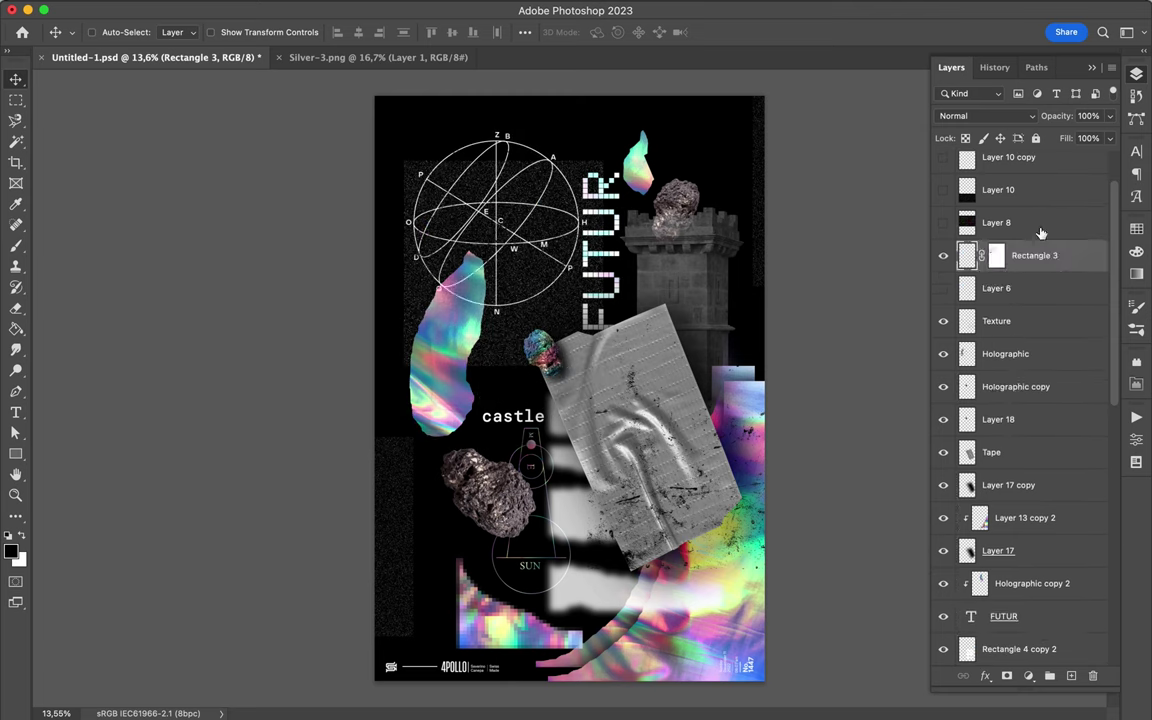
scroll(946, 290, "up", 2)
left_click_drag(943, 220, 946, 290)
Show Layer 10 copy, set the lower Stone Rock to 62% fill, and save.
left_click(695, 210)
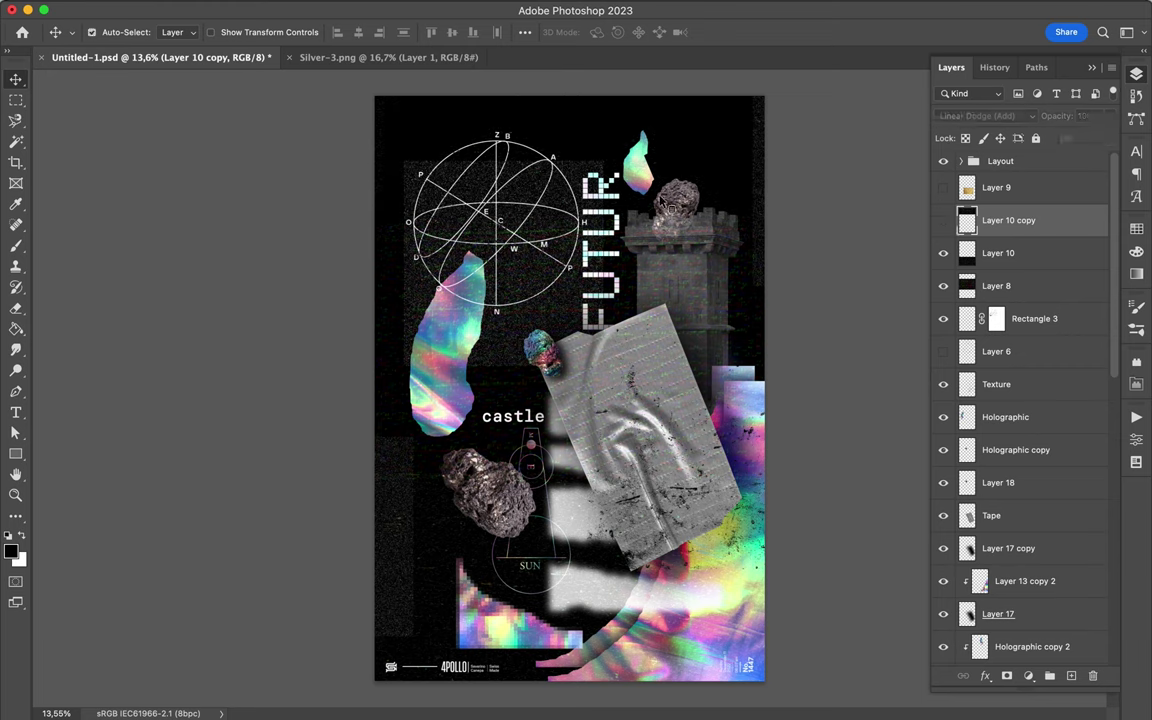
left_click(1109, 138)
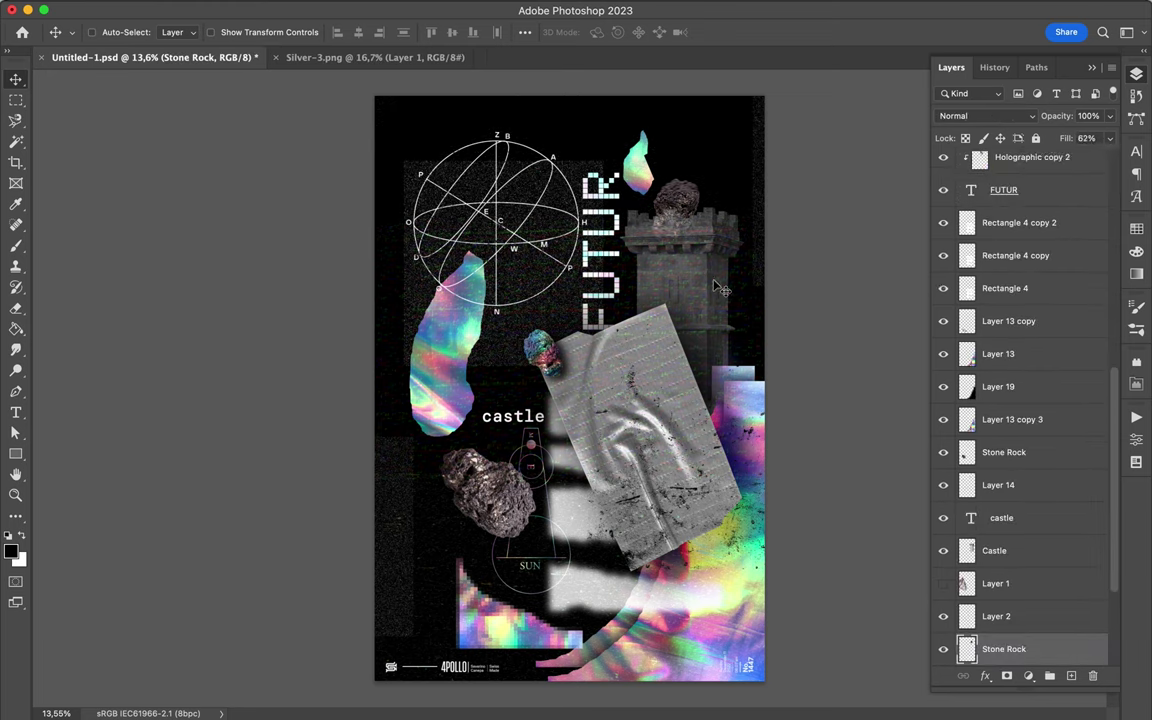
key("ctrl+s")
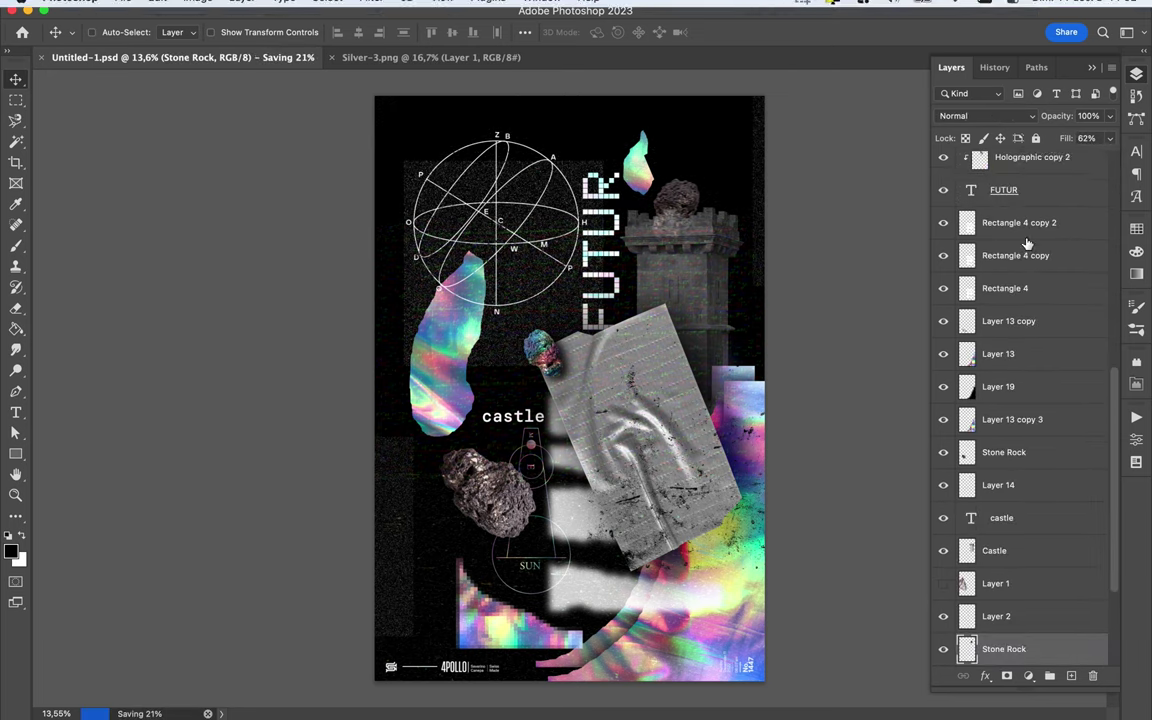